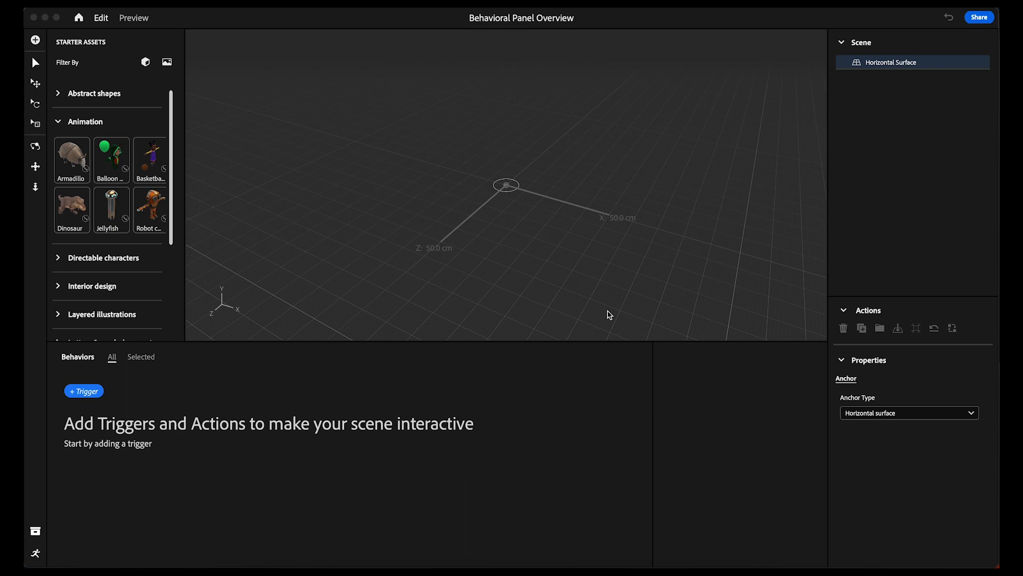
Add a Start trigger to the scene's behaviors.
left_click(84, 391)
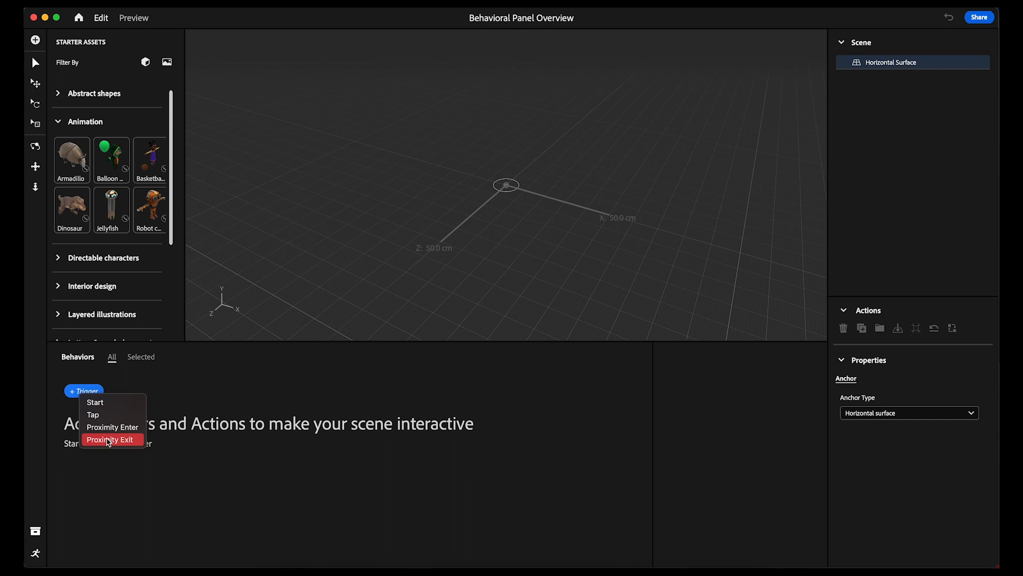
left_click(191, 408)
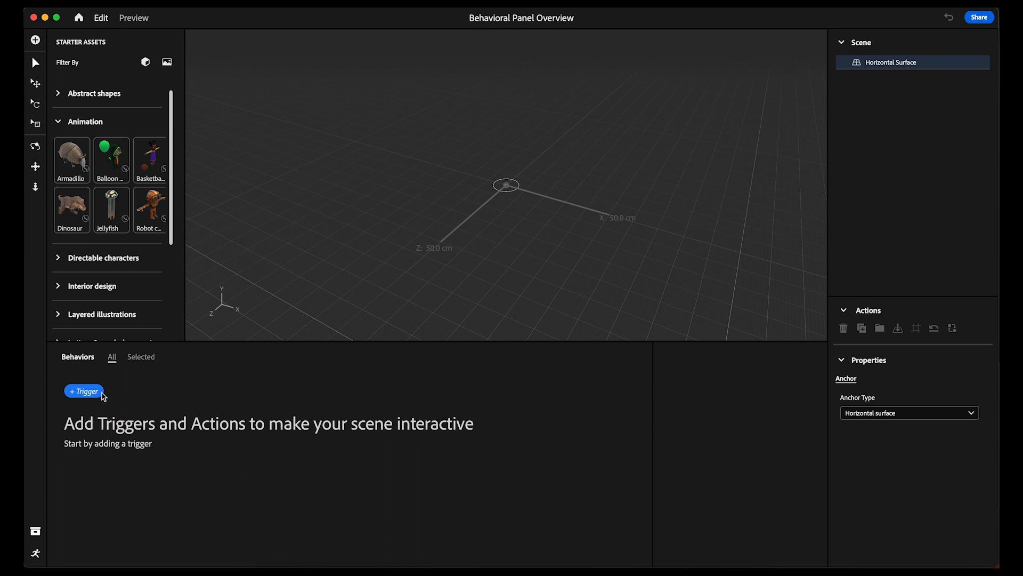
left_click(84, 394)
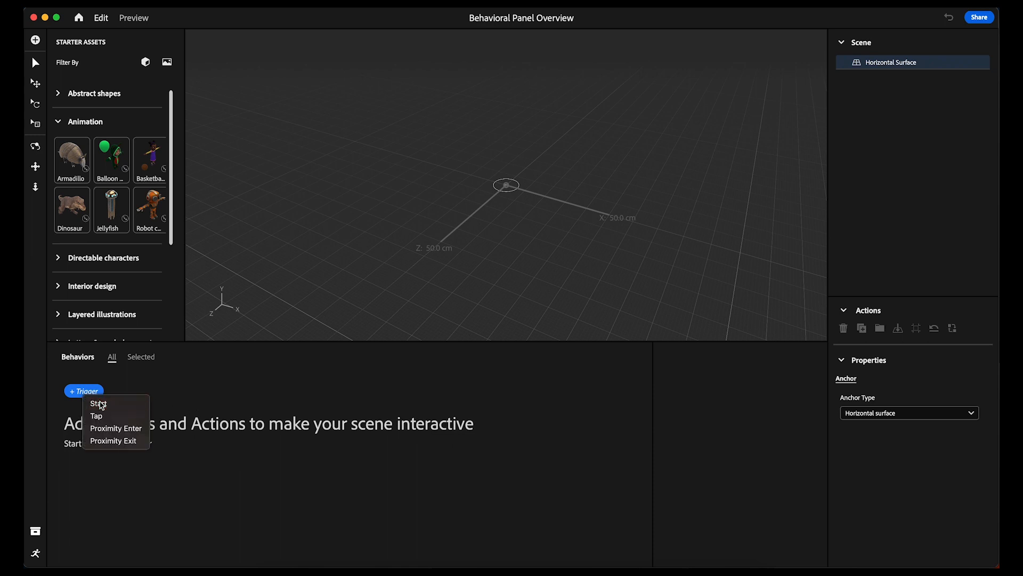
left_click(99, 403)
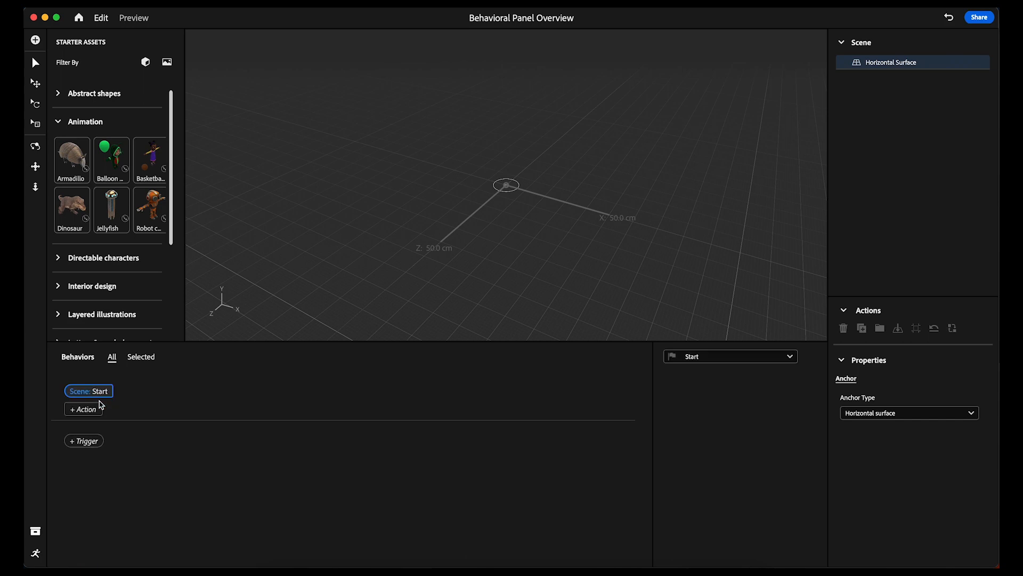
Add the animated Basketball character to the scene, scale it down to about 0.3 and select it.
left_click(153, 163)
left_click_drag(854, 542, 665, 532)
left_click(623, 278)
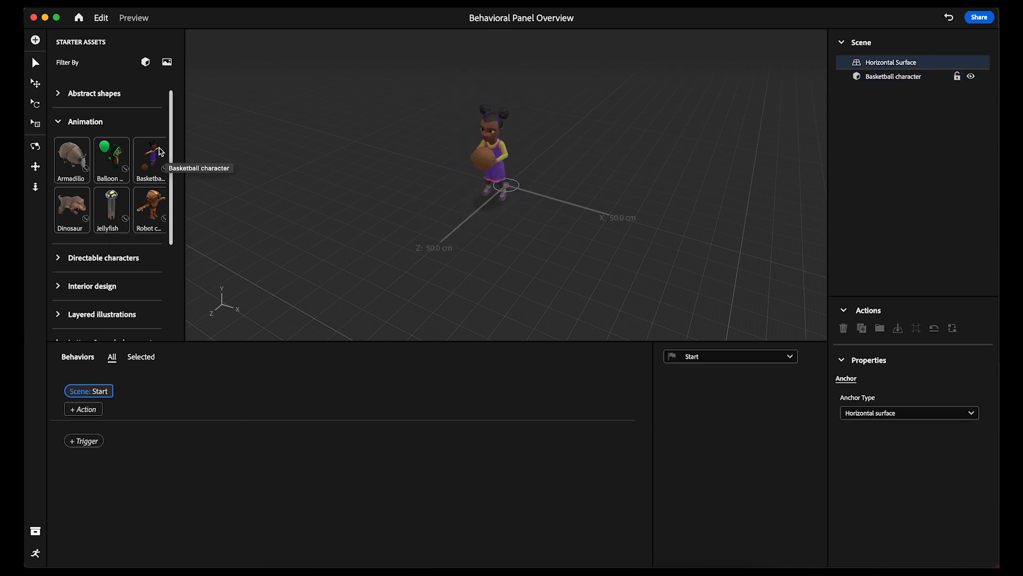
left_click(491, 136)
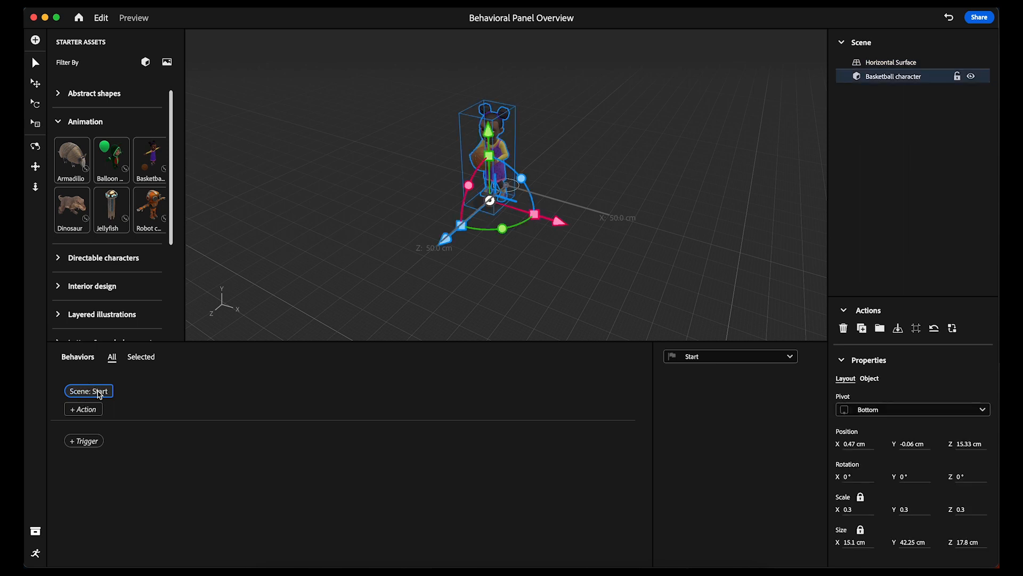
Add a Play animation action for the Basketball character under the Start trigger and preview it.
left_click(85, 410)
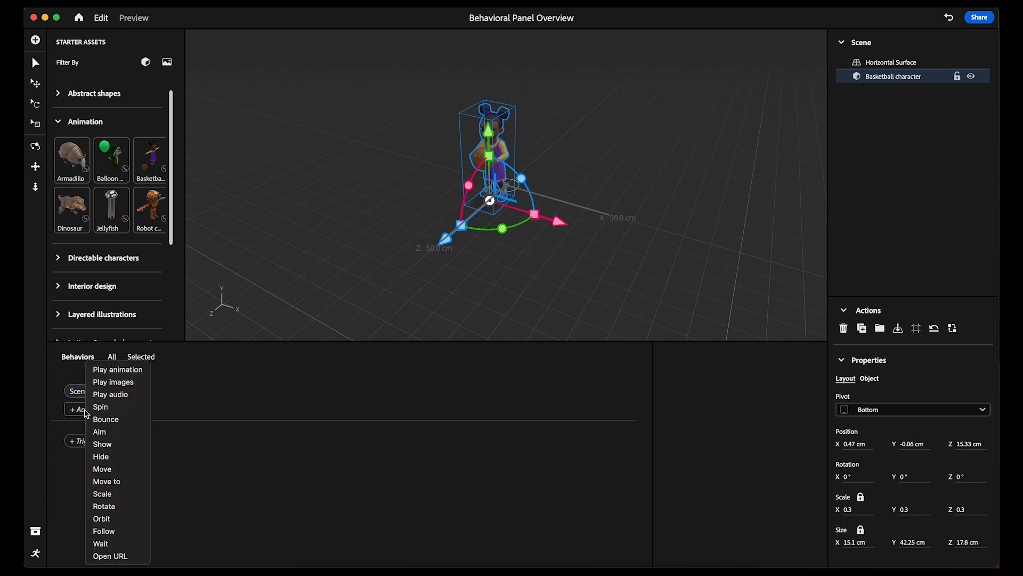
left_click(121, 371)
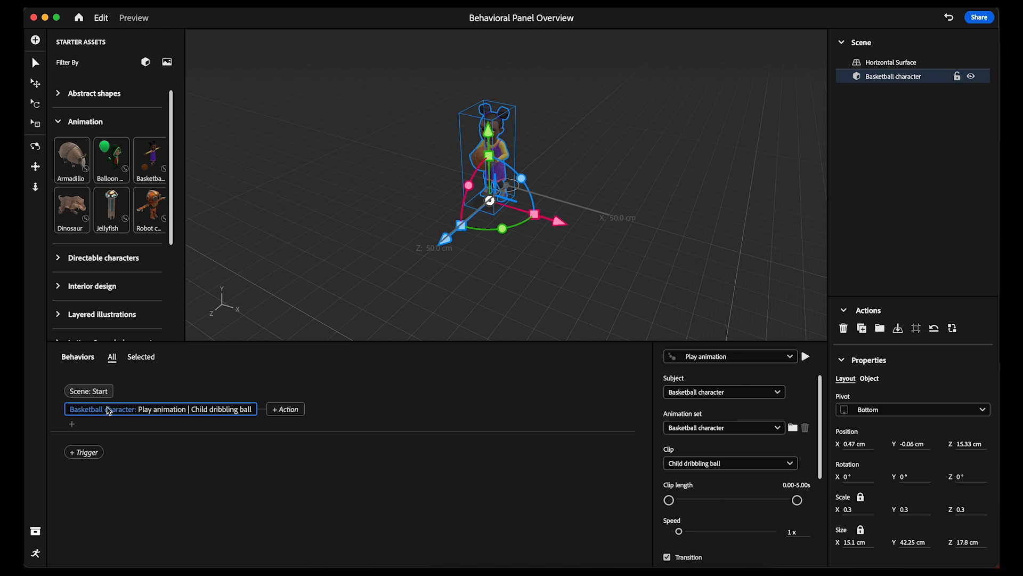
left_click(806, 357)
Set the Play animation action's speed to 1.9x, keeping the Basketball character animation set.
scroll(741, 482, "down", 4)
scroll(731, 499, "up", 3)
left_click(695, 495)
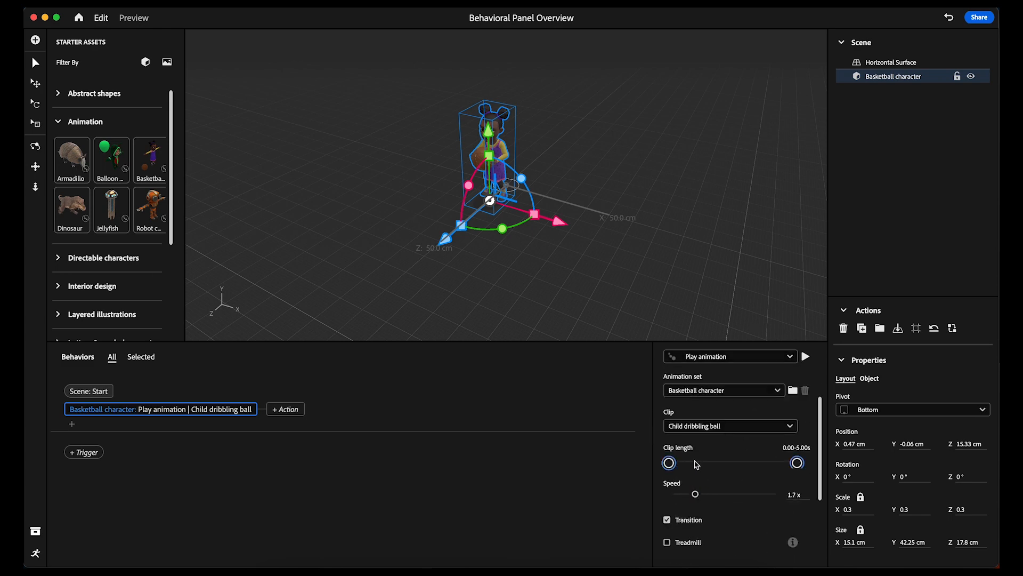
left_click_drag(797, 464, 800, 466)
left_click(700, 494)
scroll(701, 514, "down", 3)
left_click(667, 464)
left_click(668, 521)
left_click(725, 429)
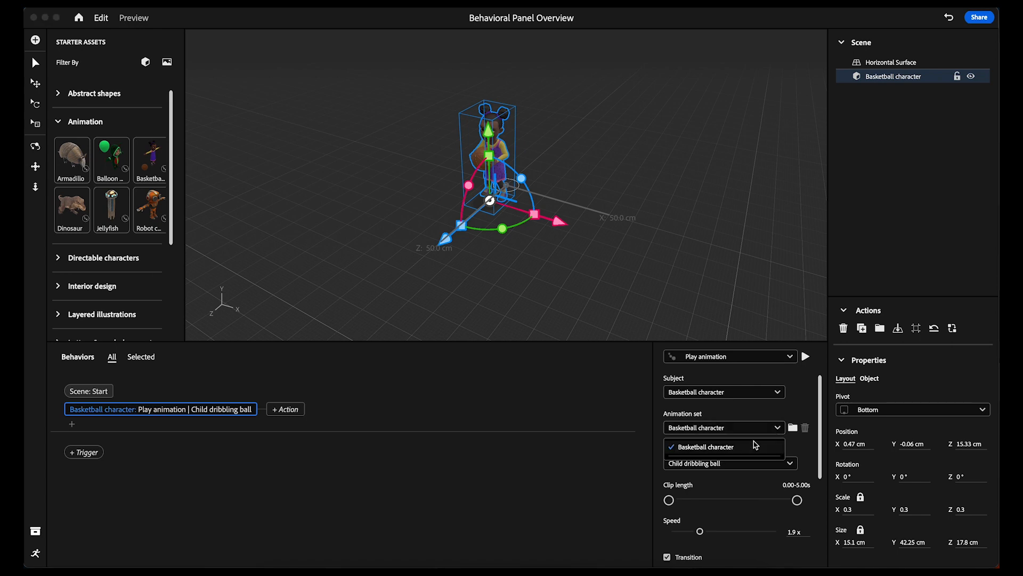
left_click(793, 438)
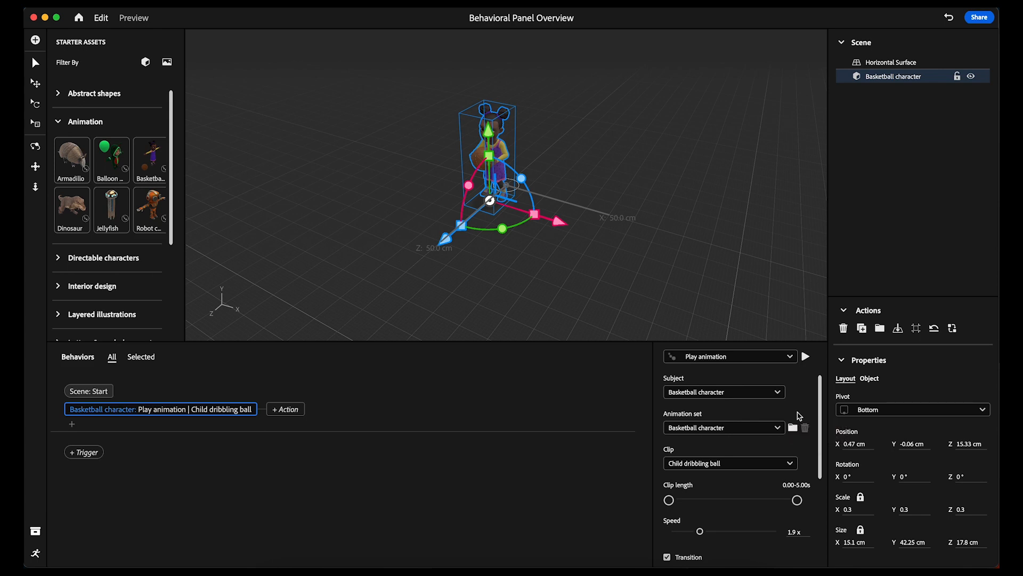
Add a Star from the abstract shapes and move it to about Z 44.3 cm and Y 8.4 cm.
left_click(606, 320)
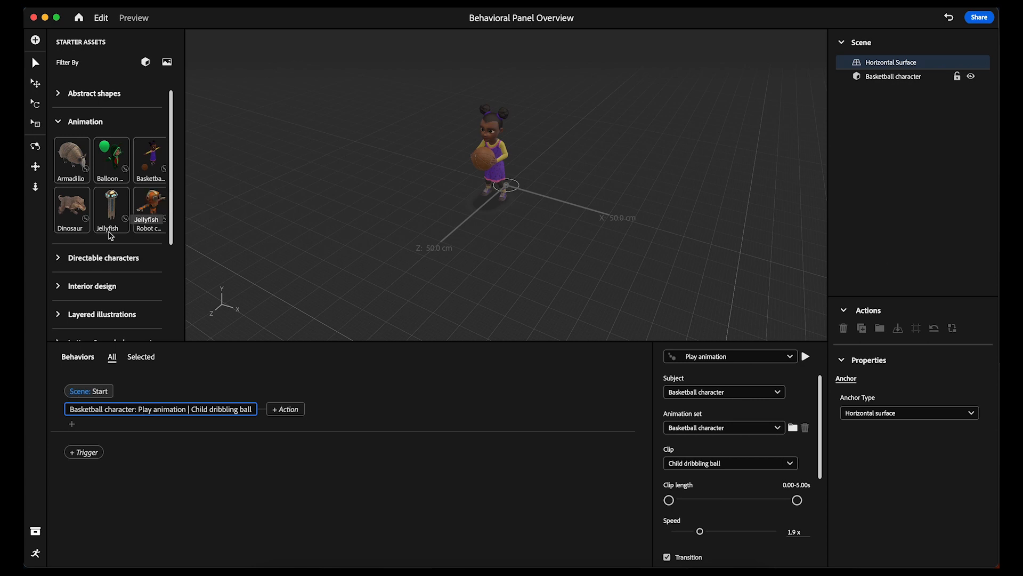
left_click(59, 124)
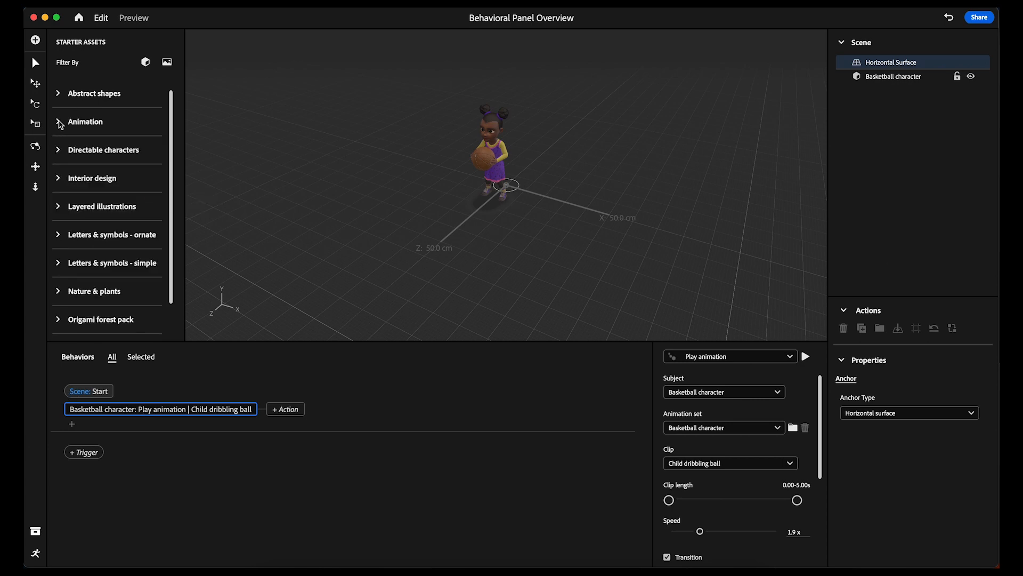
left_click(59, 96)
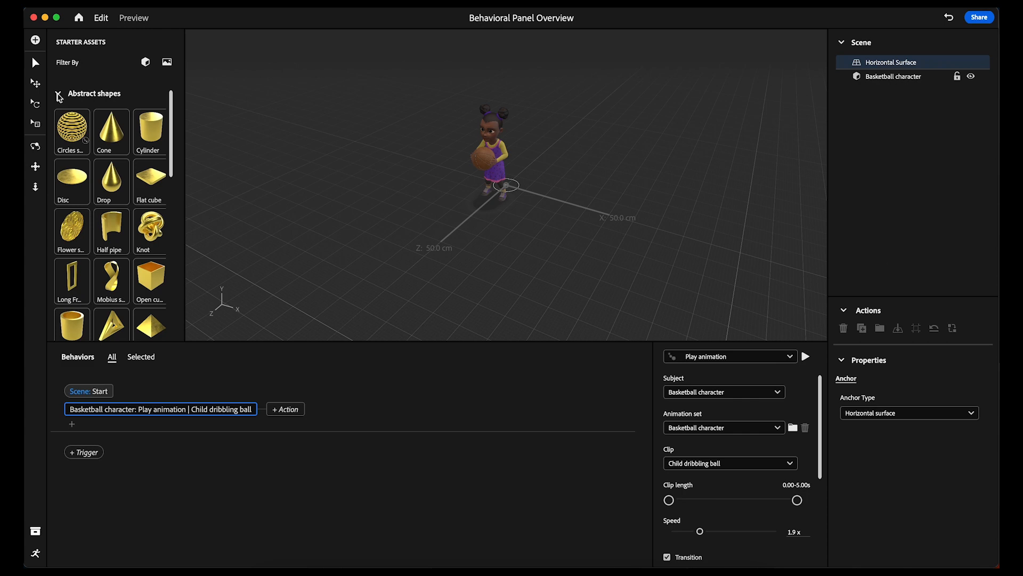
scroll(137, 251, "down", 5)
scroll(137, 251, "down", 2)
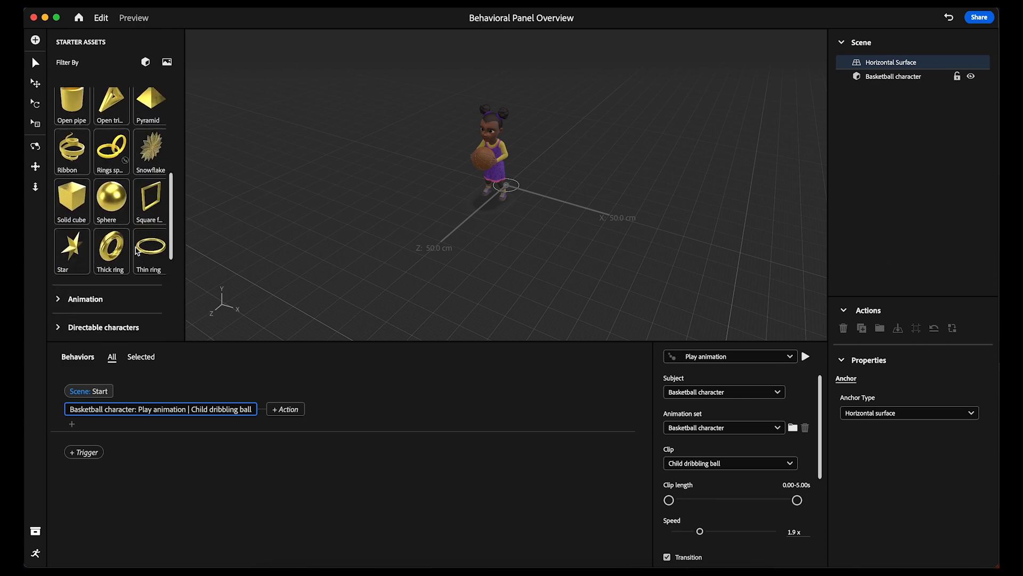
left_click(72, 247)
left_click_drag(464, 221, 405, 275)
left_click_drag(444, 168, 442, 149)
left_click(586, 215)
left_click(101, 451)
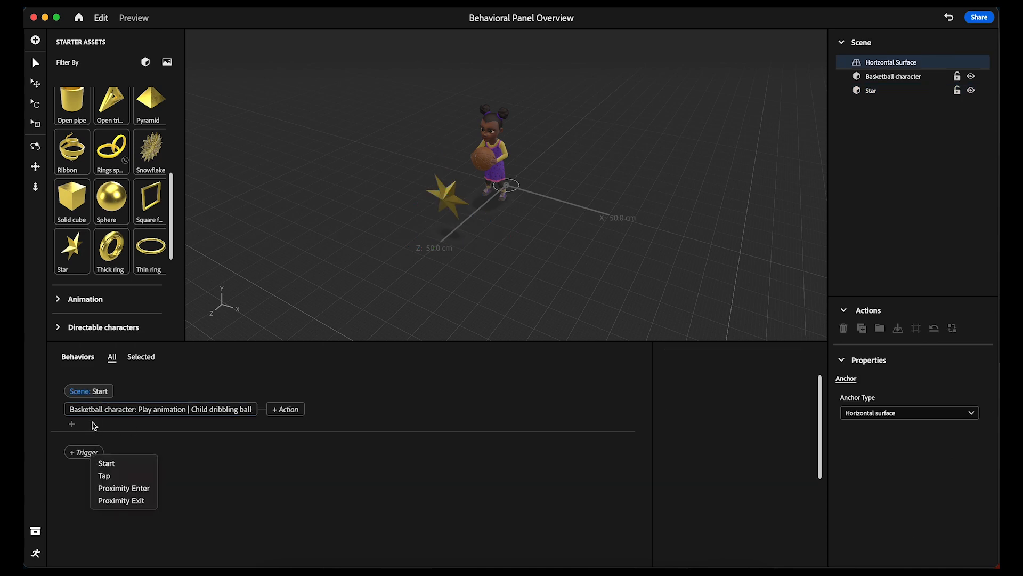
left_click(72, 425)
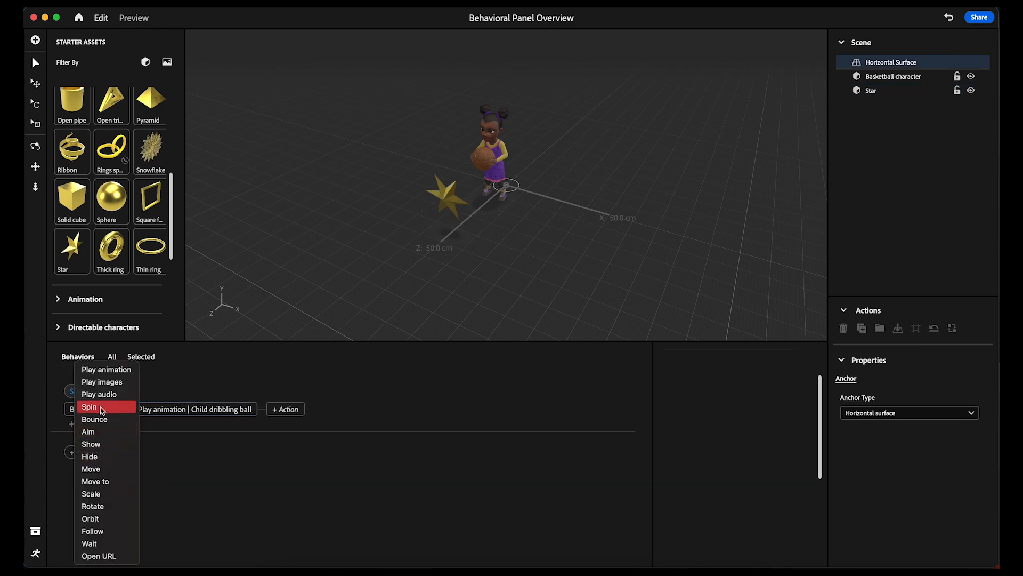
left_click(245, 281)
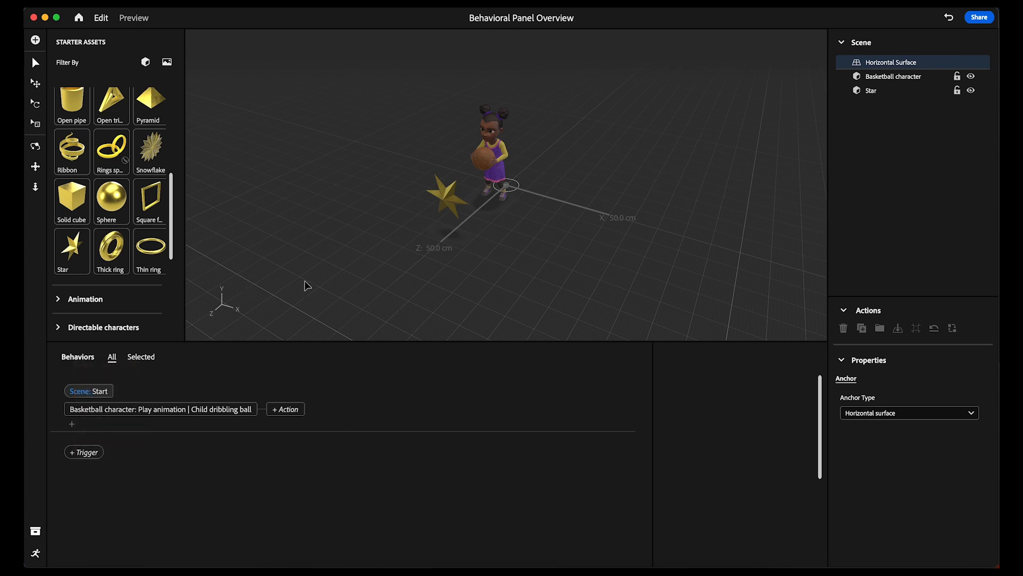
Import the file Adobe Aero - Play Image Demo.gif into the scene.
left_click(35, 40)
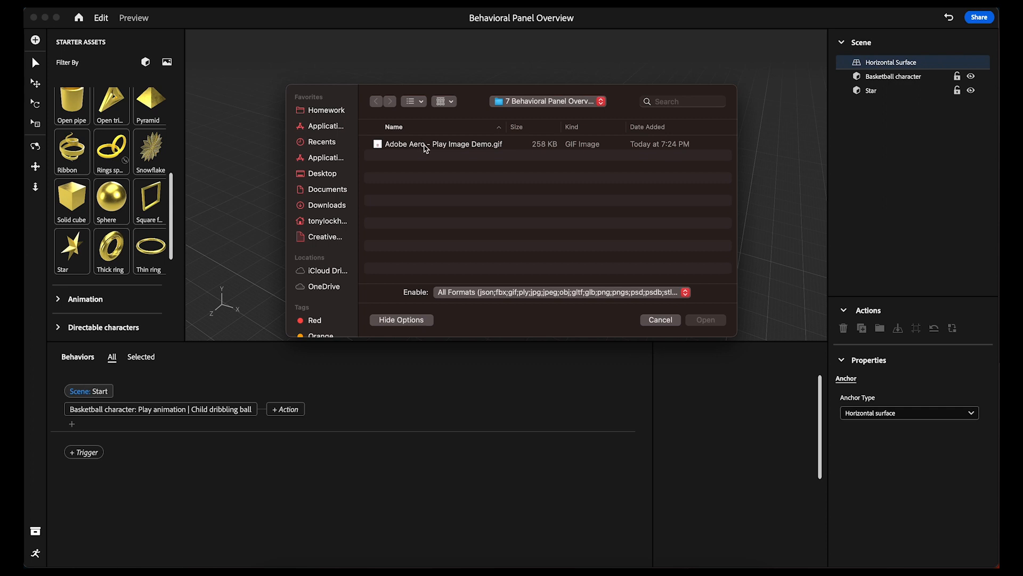
left_click(426, 145)
left_click(704, 320)
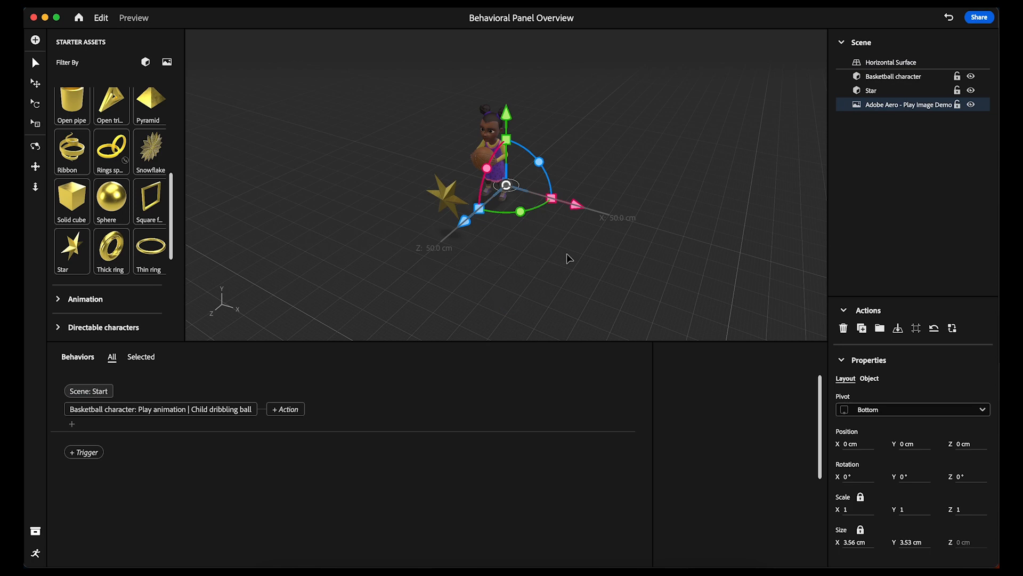
Move the imported GIF about 26.5 cm along X and enlarge it to about 45.5 cm wide.
left_click_drag(576, 206, 639, 223)
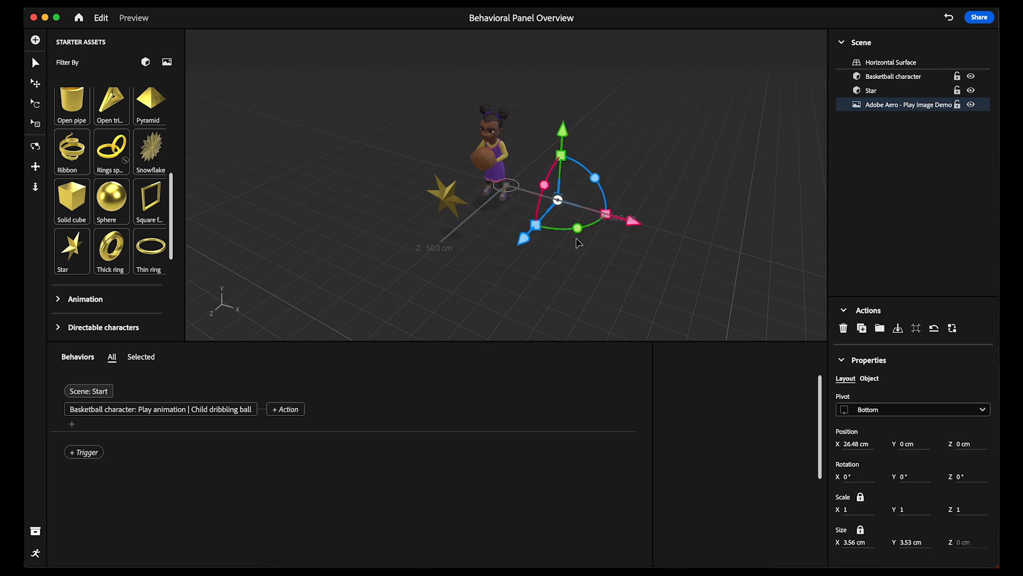
left_click_drag(851, 544, 996, 551)
left_click_drag(856, 543, 951, 544)
left_click(670, 257)
left_click(563, 177)
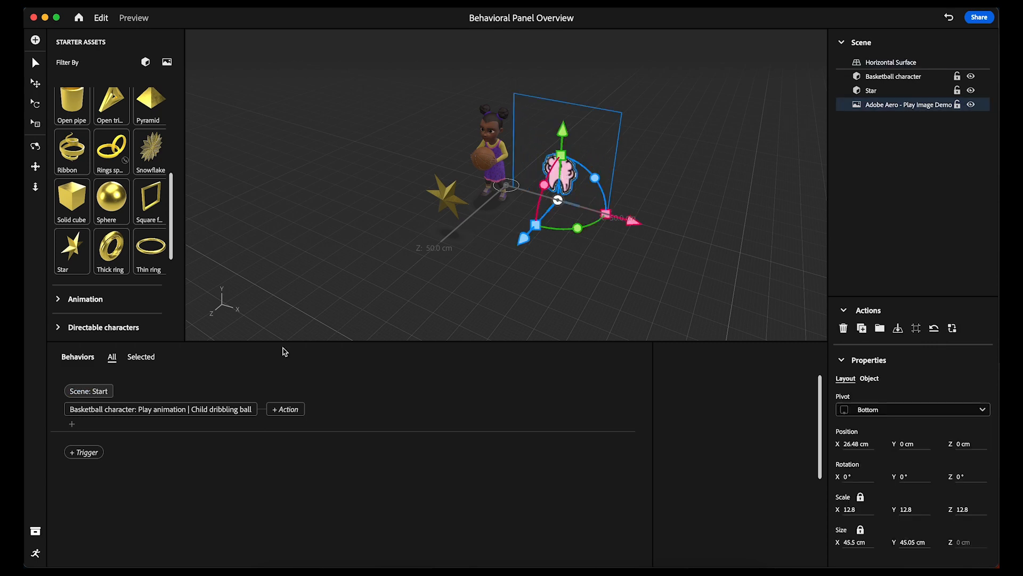
Add a Play images action for the imported GIF under the Start trigger and preview it.
left_click(72, 424)
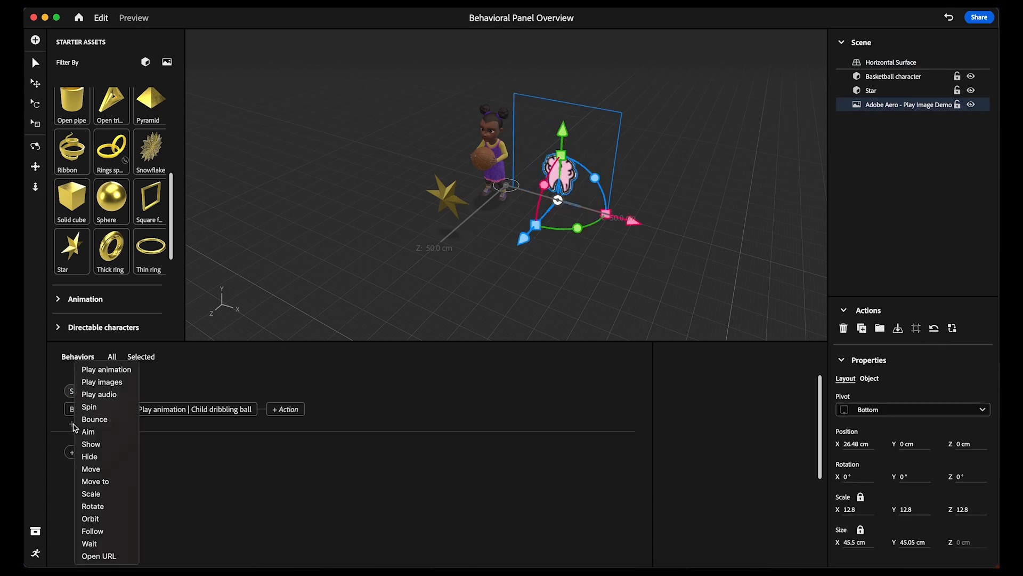
left_click(109, 382)
left_click(805, 357)
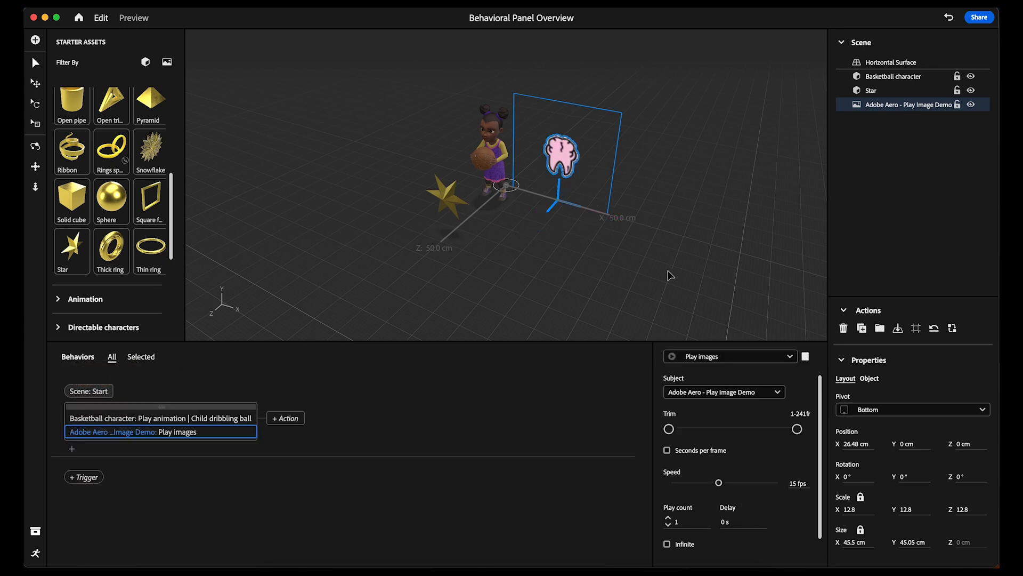
left_click(696, 297)
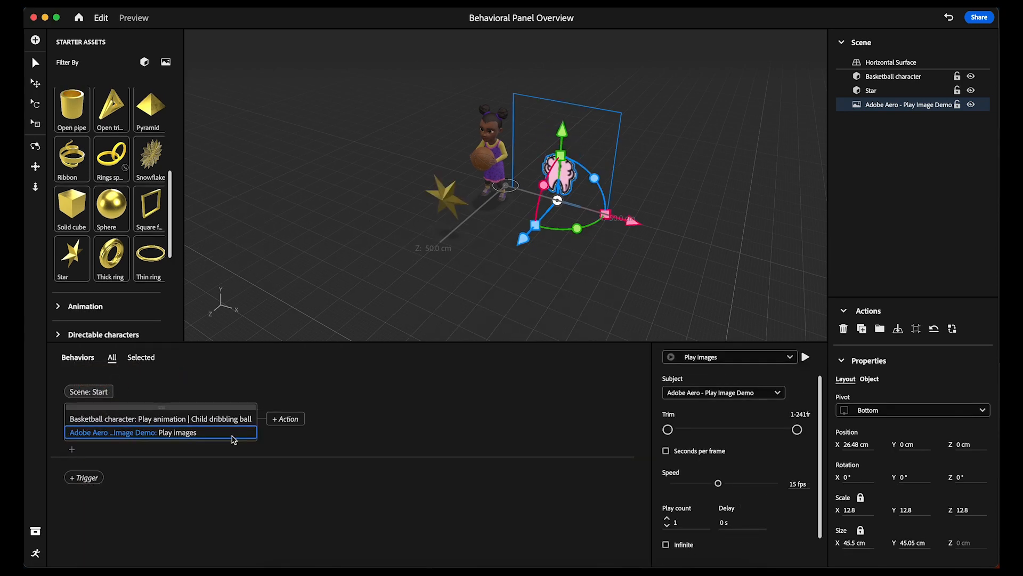
Delete the Play images action and remove the imported GIF from the scene.
key("Delete")
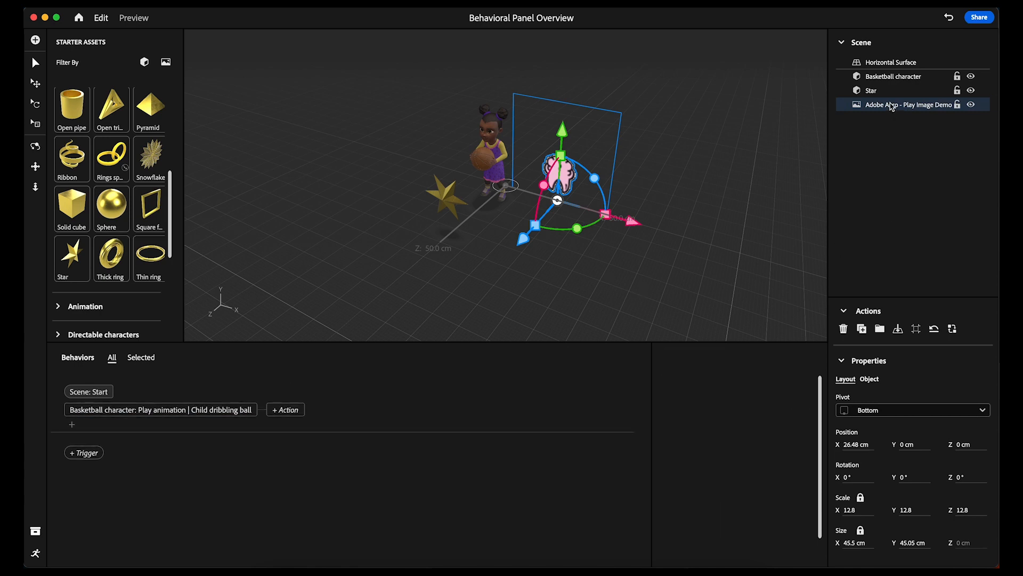
key("Delete")
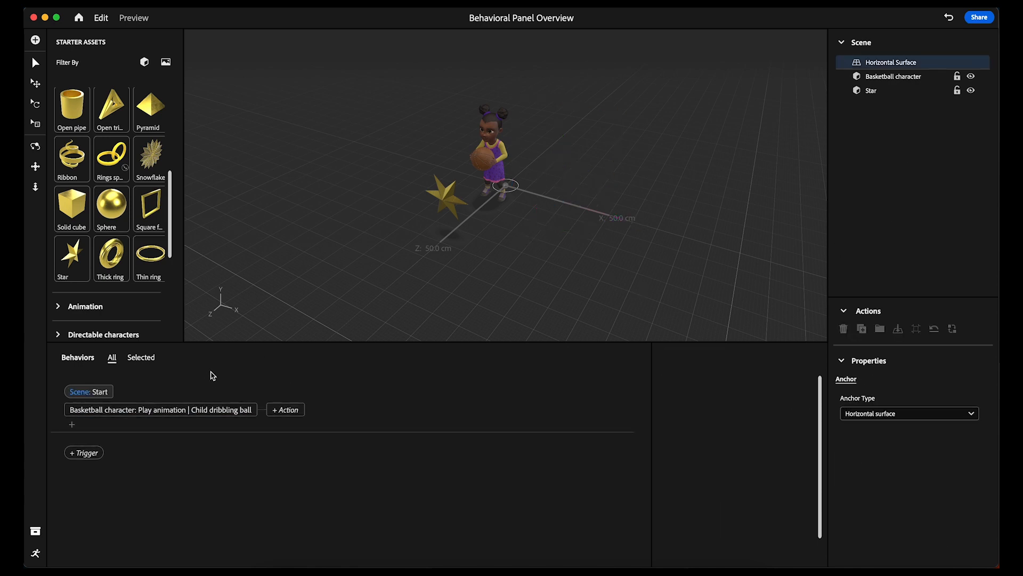
Add a Play audio action for the Star under the Start trigger.
left_click(874, 91)
left_click(103, 399)
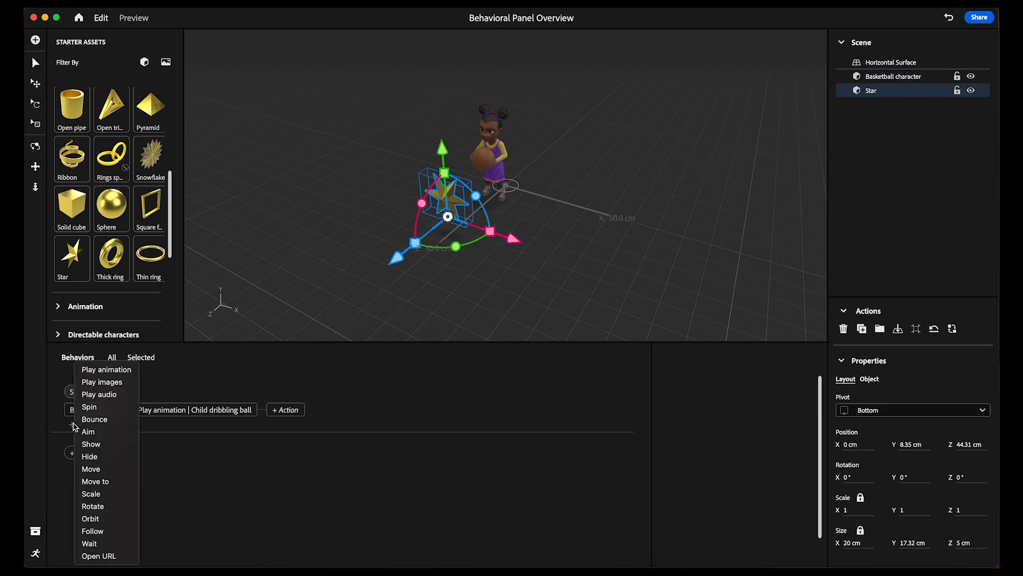
left_click(103, 395)
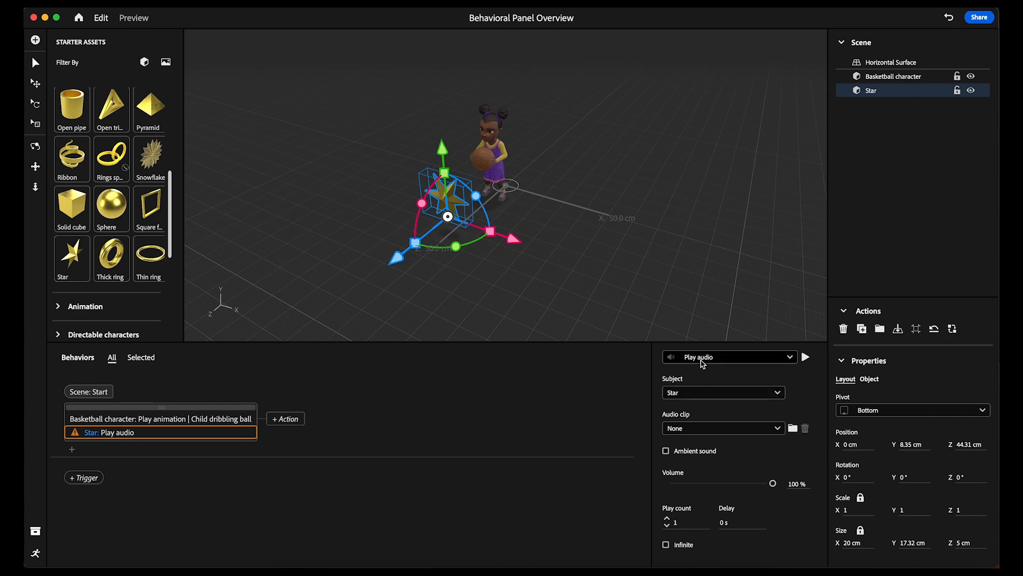
Enable Ambient sound on the Play audio action, try the Infinite option, and delete the action.
left_click(709, 428)
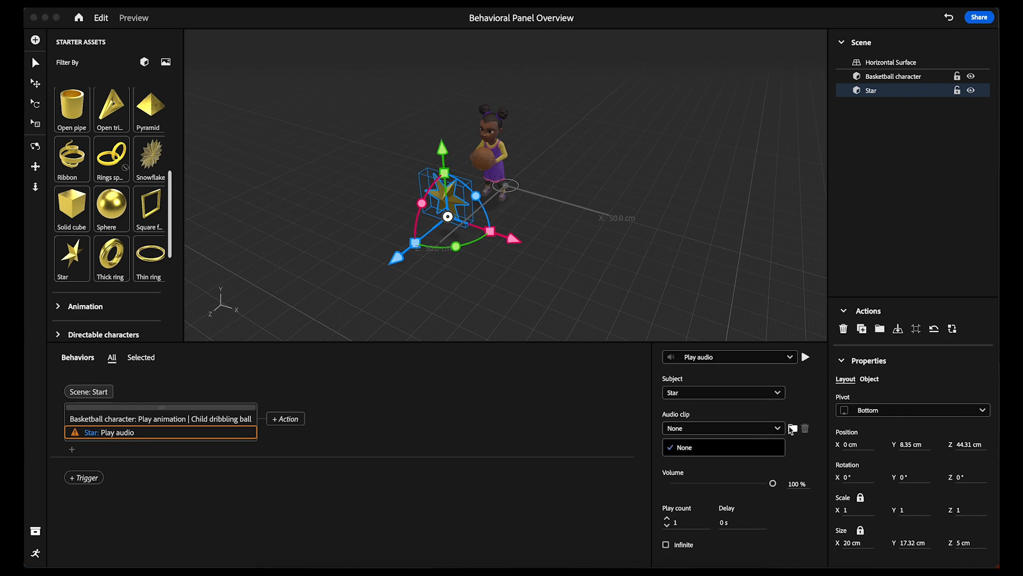
left_click(704, 452)
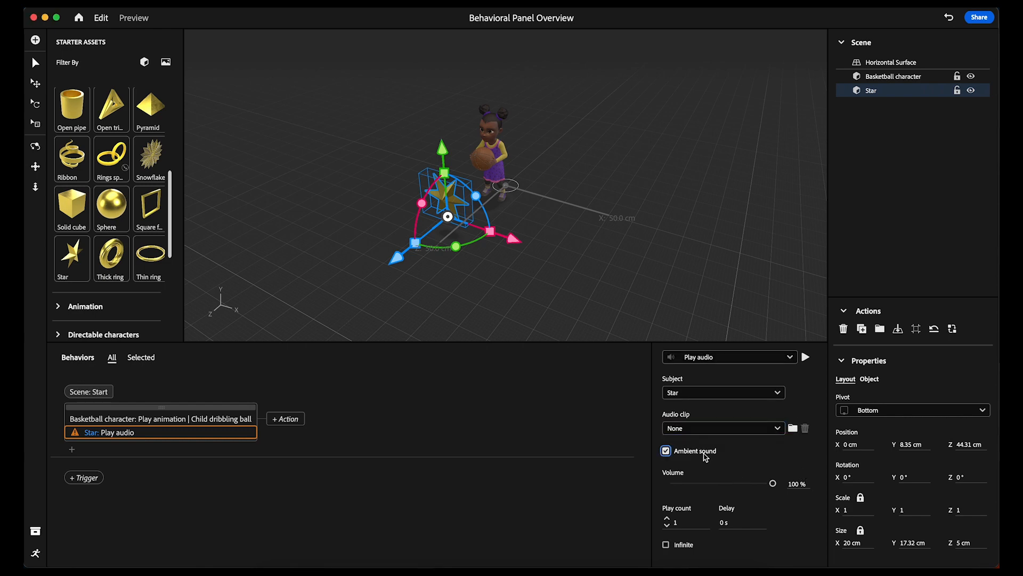
mouse_move(772, 483)
left_mouse_down()
mouse_move(749, 483)
mouse_move(773, 482)
left_mouse_up()
left_click(669, 545)
left_click(666, 545)
key("Delete")
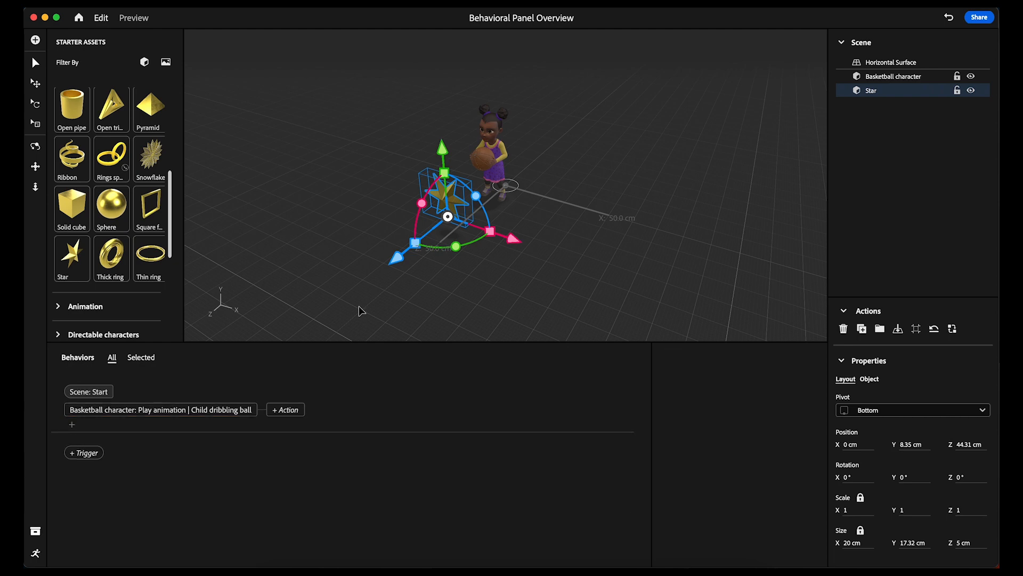
Add a Spin action for the Star under the Start trigger and set its axis to X.
left_click(73, 427)
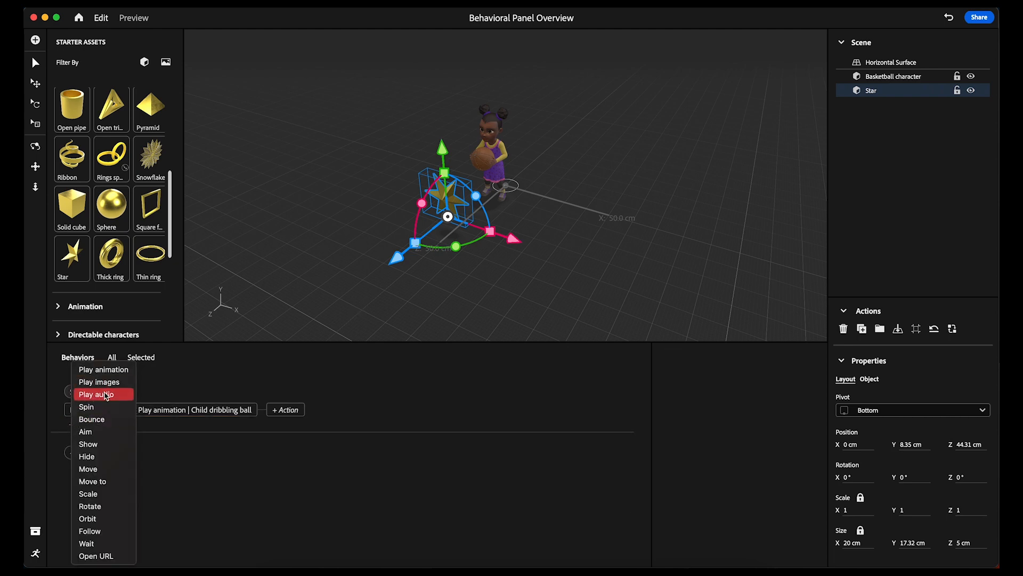
left_click(88, 407)
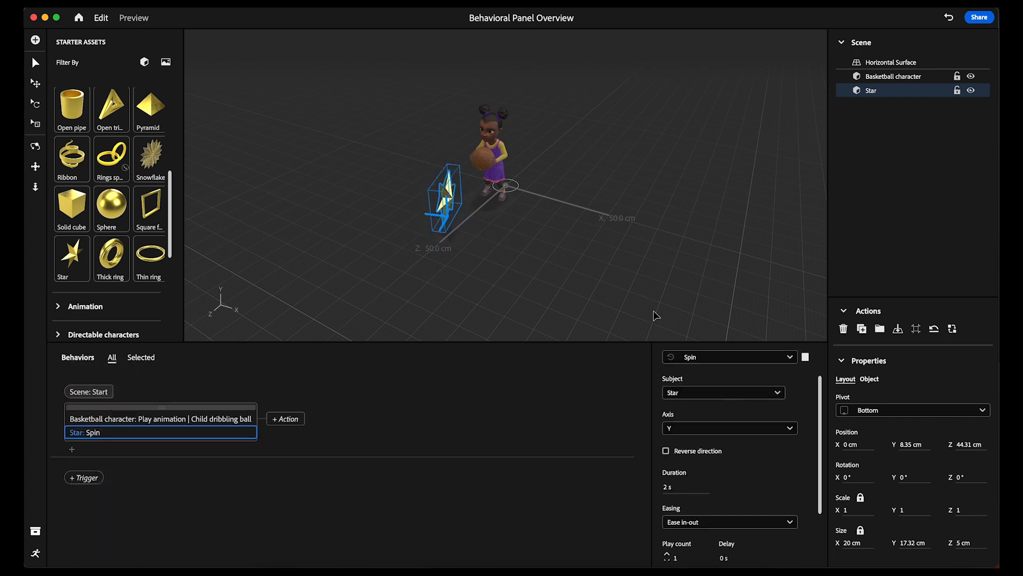
left_click(704, 428)
left_click(698, 448)
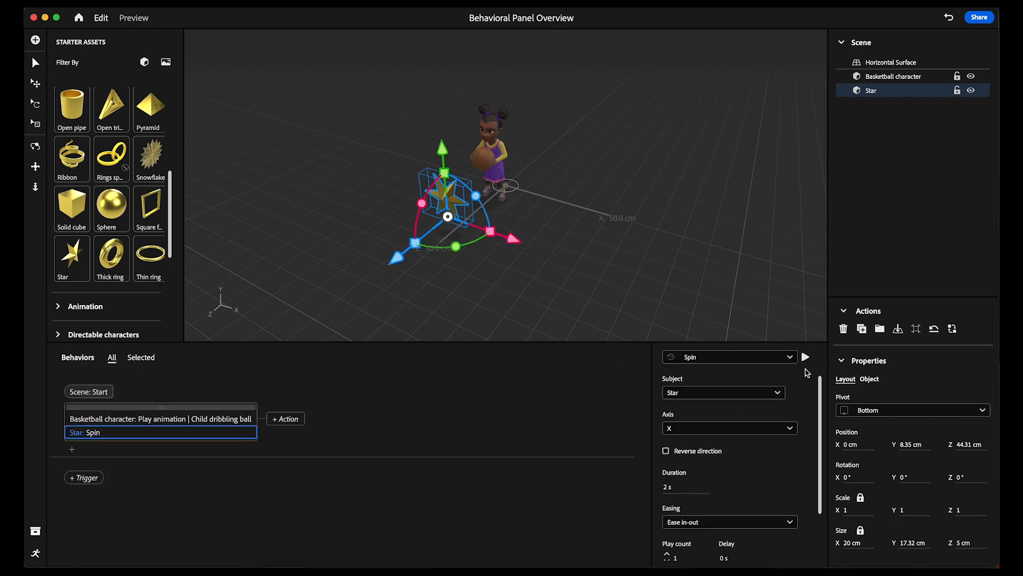
Preview the Star's Spin around the X axis, change its axis to Z, and preview the spin again.
left_click(806, 357)
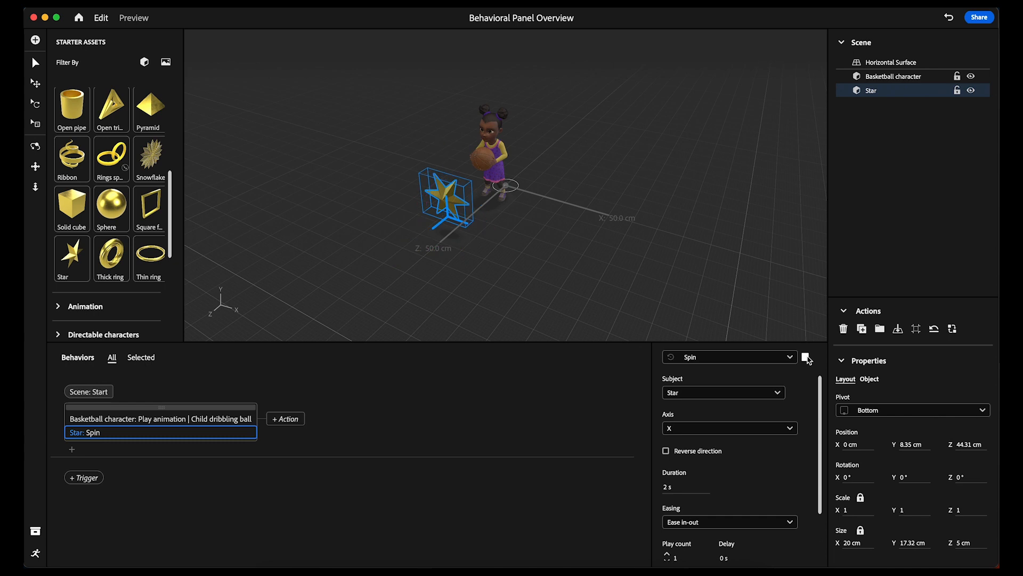
left_click(742, 429)
left_click(714, 473)
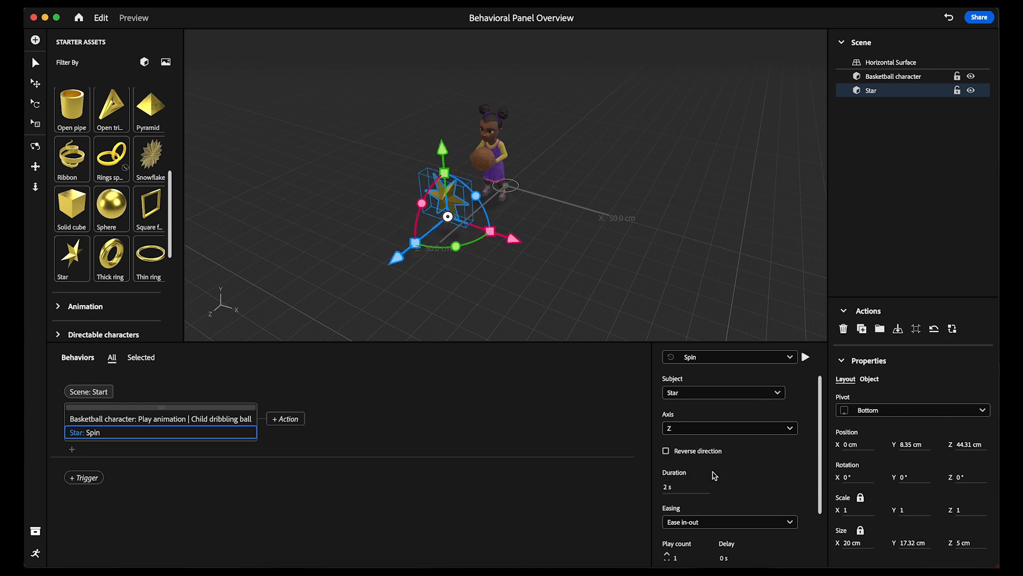
left_click(805, 357)
Try a Spin duration of 0.5 s, preview it, change the duration to 5 s, and preview again.
scroll(731, 502, "down", 2)
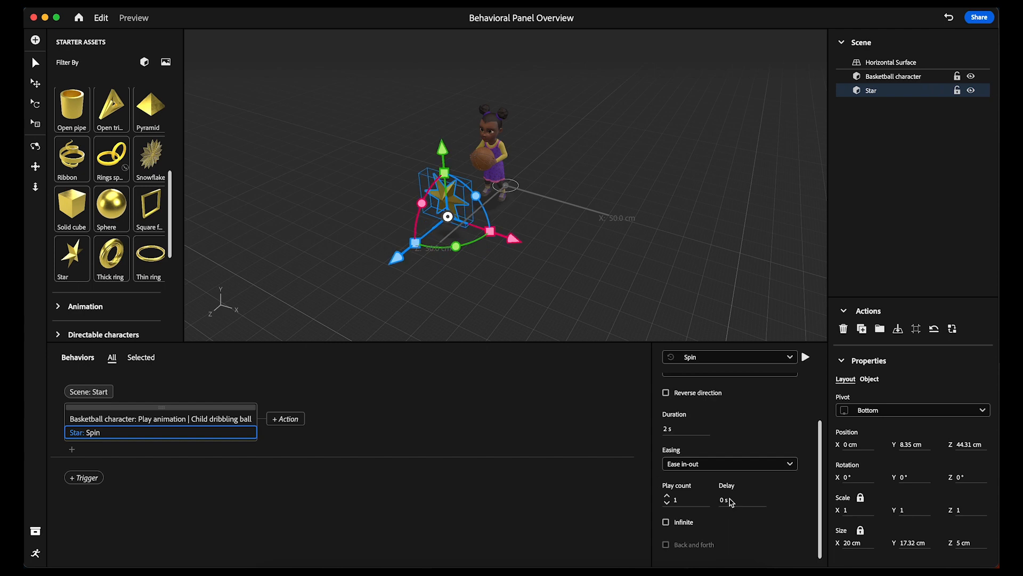
left_click(667, 429)
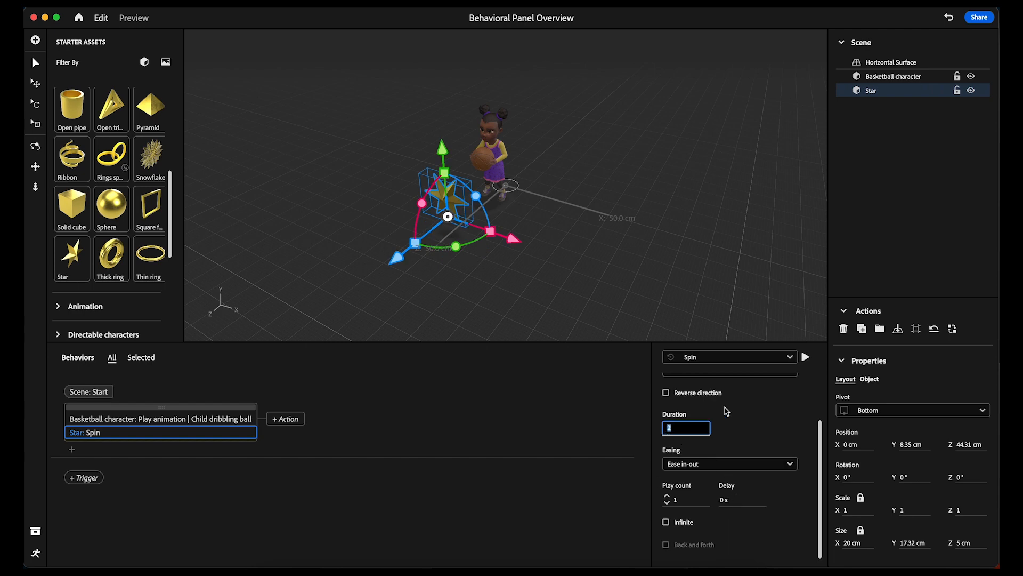
type(".5 s")
left_click(805, 357)
left_click(668, 429)
type("5 s")
key("Return")
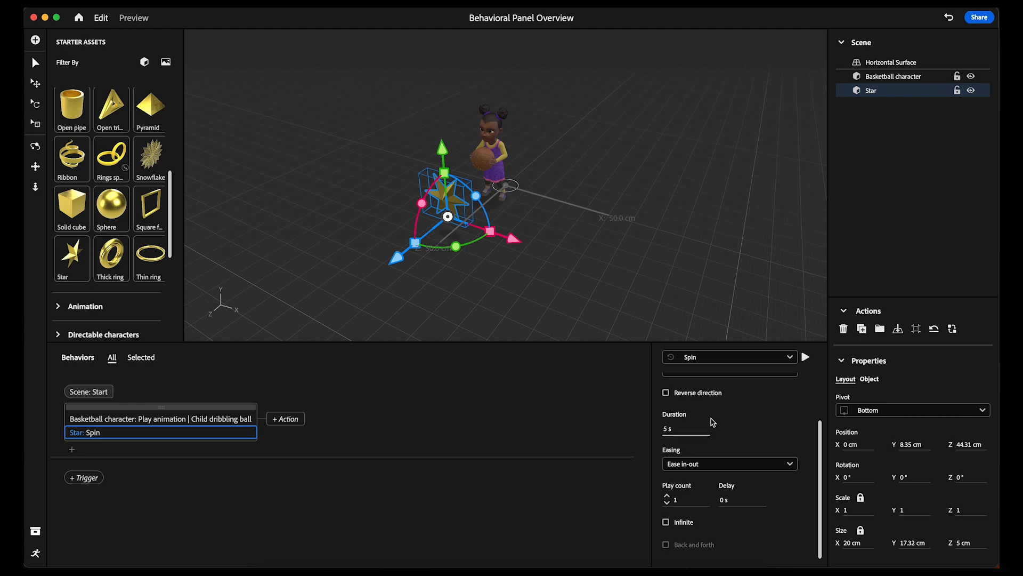
left_click(806, 357)
Set the Spin duration to 0.5 s and preview the whole scene before returning to editing.
left_click(670, 429)
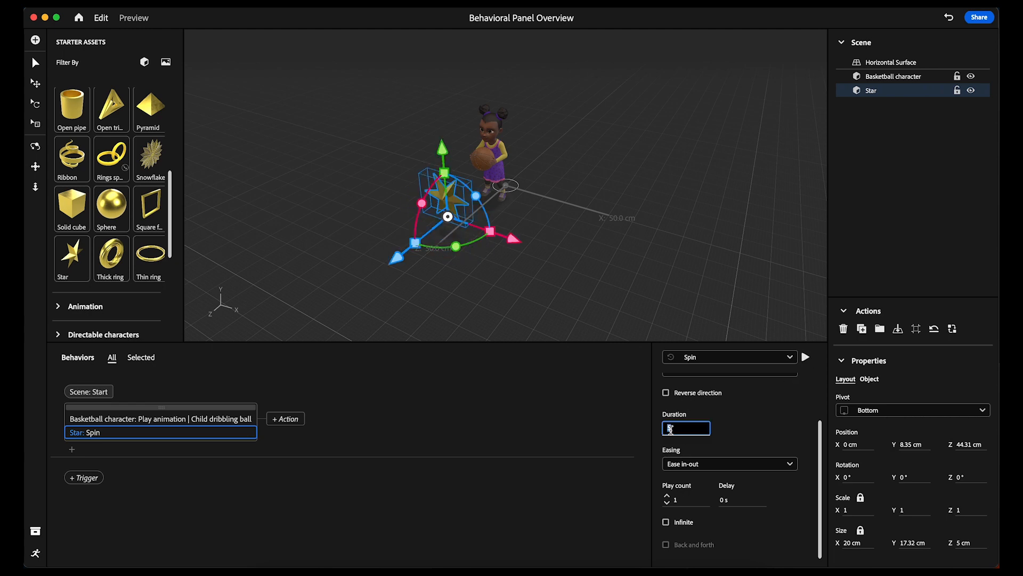
type("0.5")
key("Return")
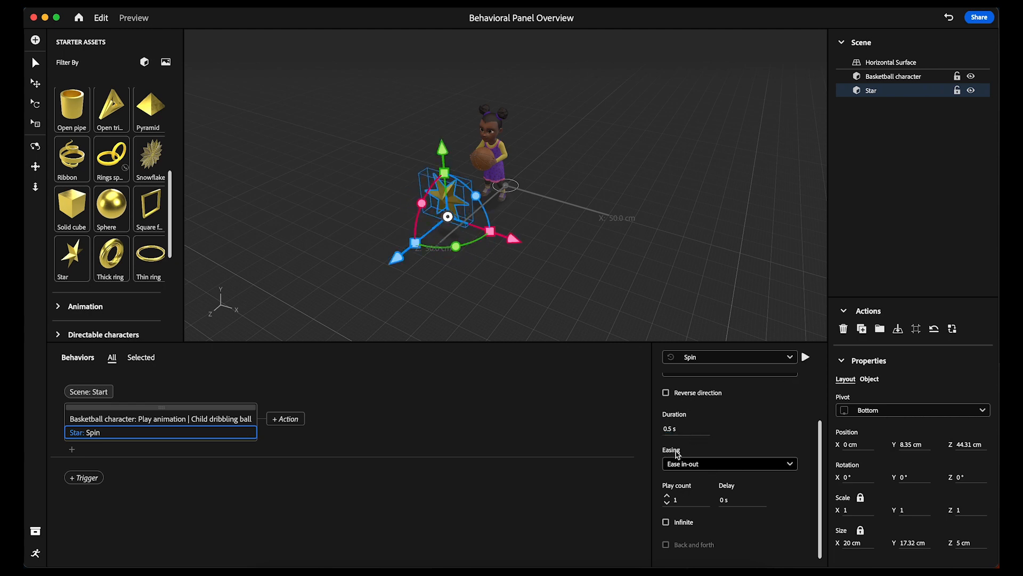
left_click(137, 19)
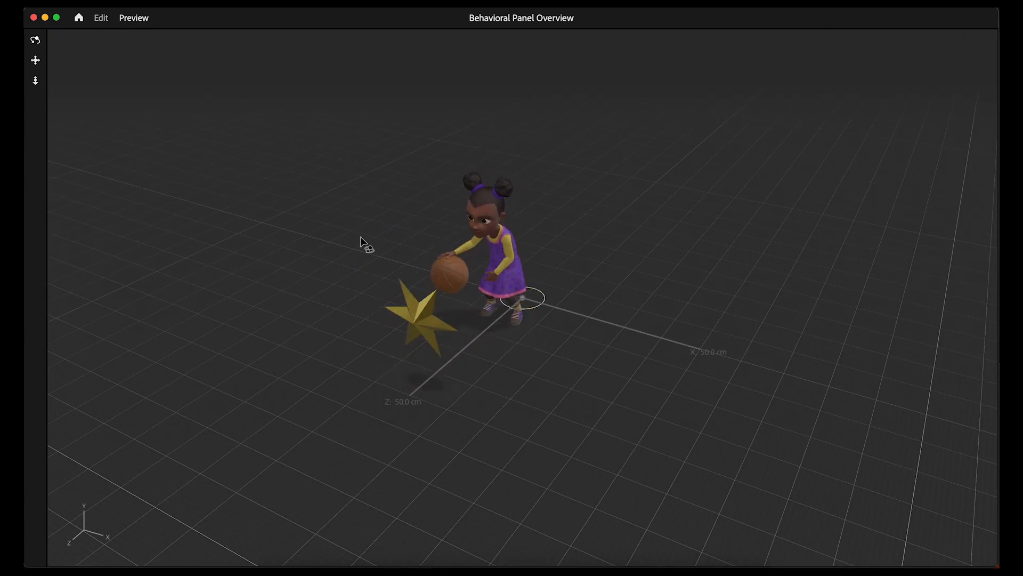
left_click(101, 18)
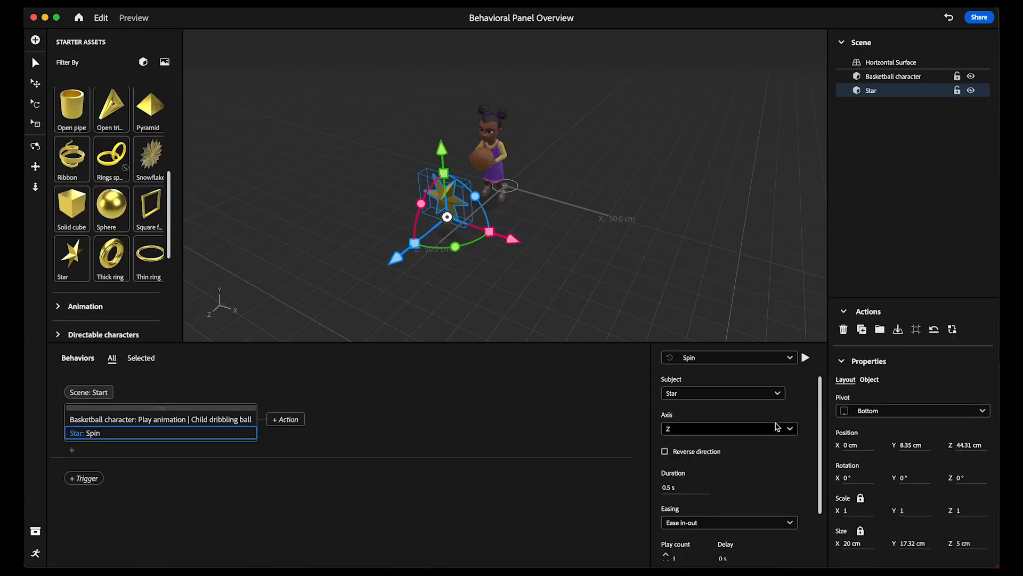
Make the Star's Spin action repeat infinitely, preview the scene, and return to editing.
scroll(775, 491, "down", 3)
left_click(681, 522)
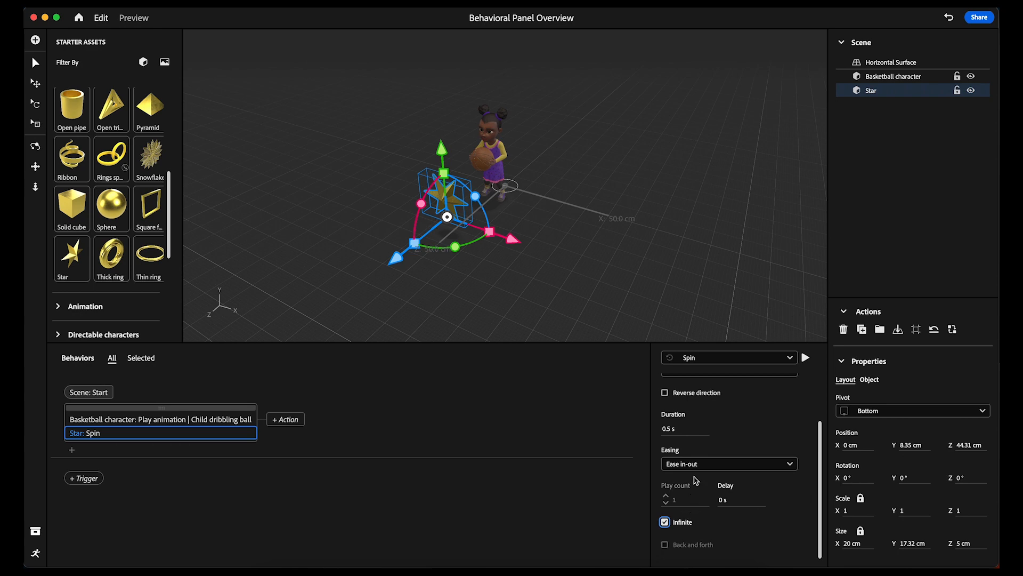
left_click(136, 20)
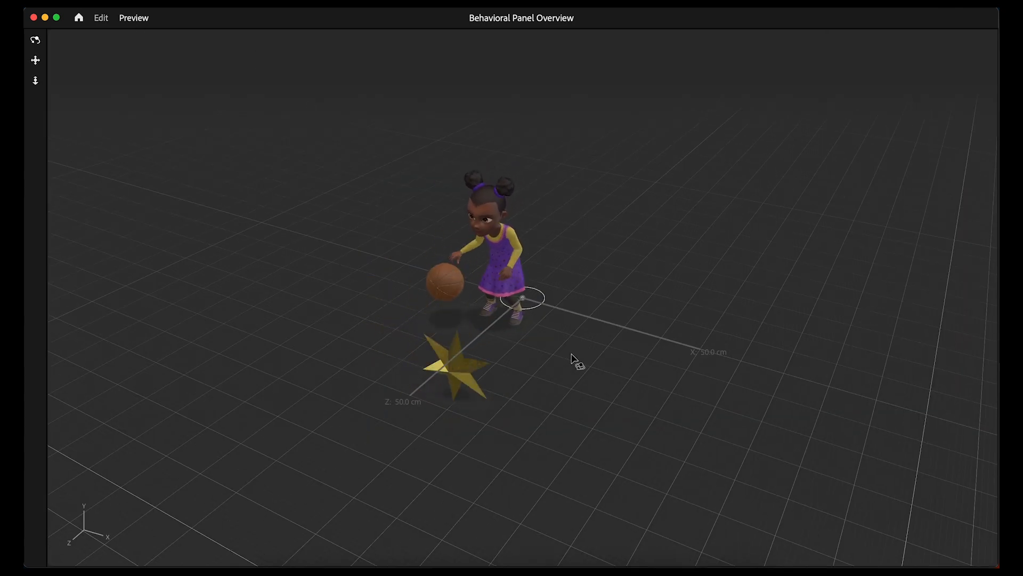
left_click(101, 18)
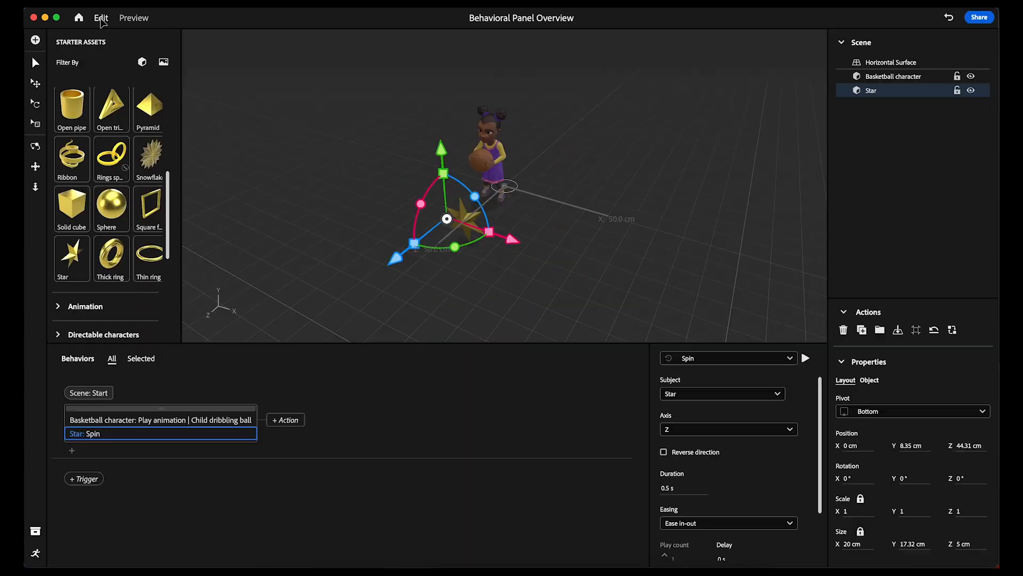
Change the Spin action's easing to Linear, and delete the Spin action from the Start trigger.
left_click(731, 523)
left_click(730, 502)
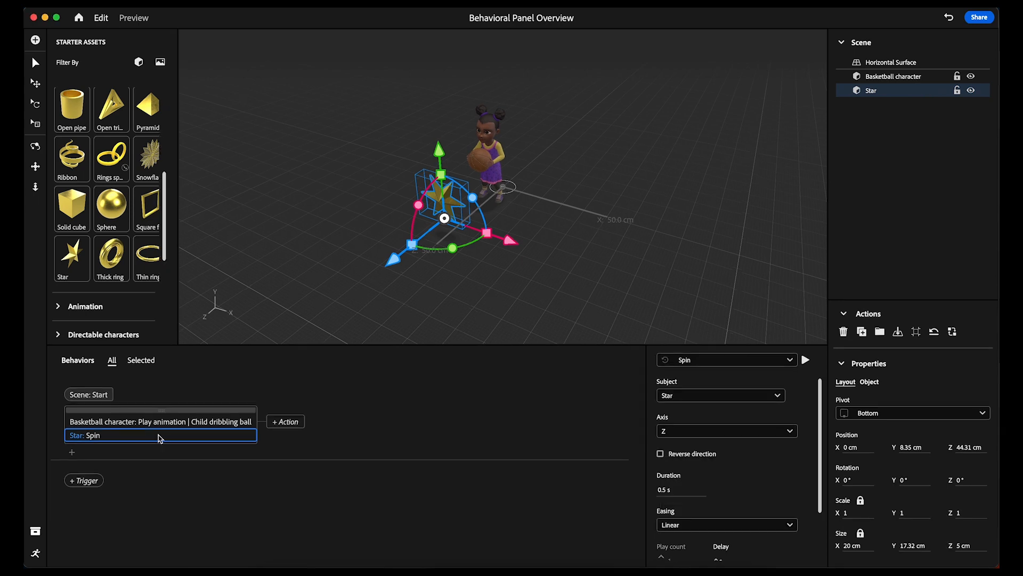
key("Delete")
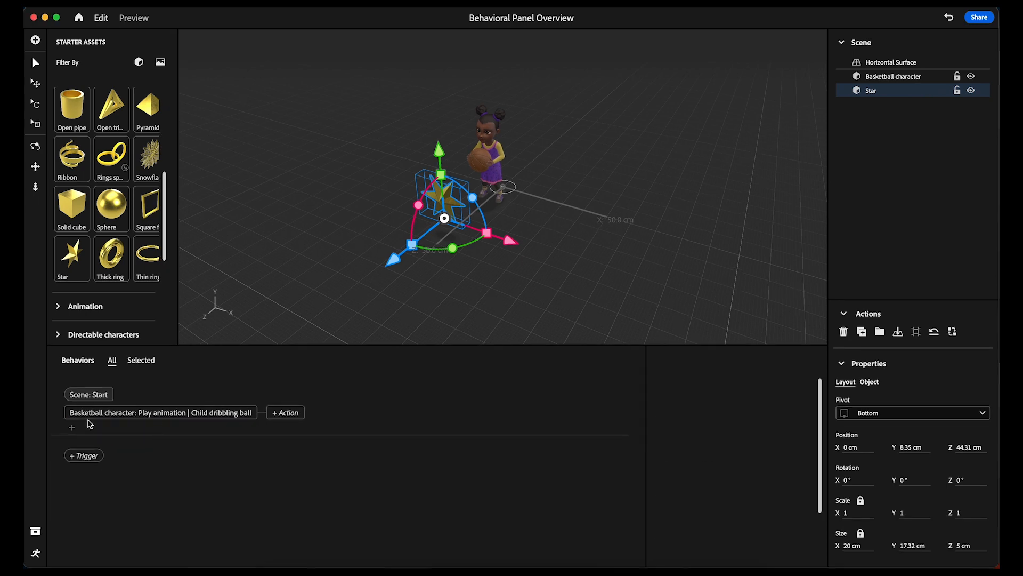
Add a Bounce action for the Star under the Start trigger, set its duration to 0.5 s, and preview it.
left_click(73, 428)
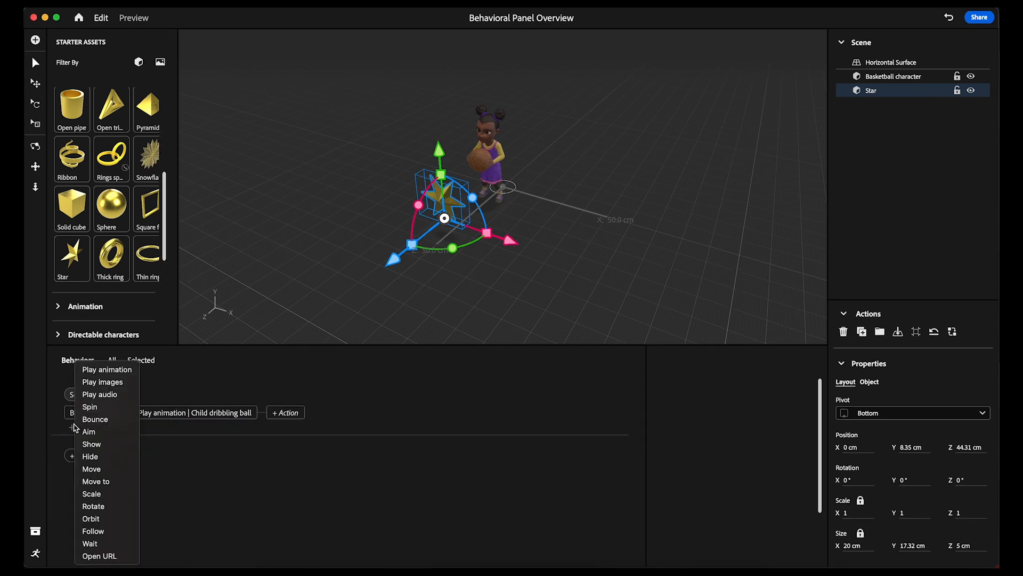
left_click(94, 419)
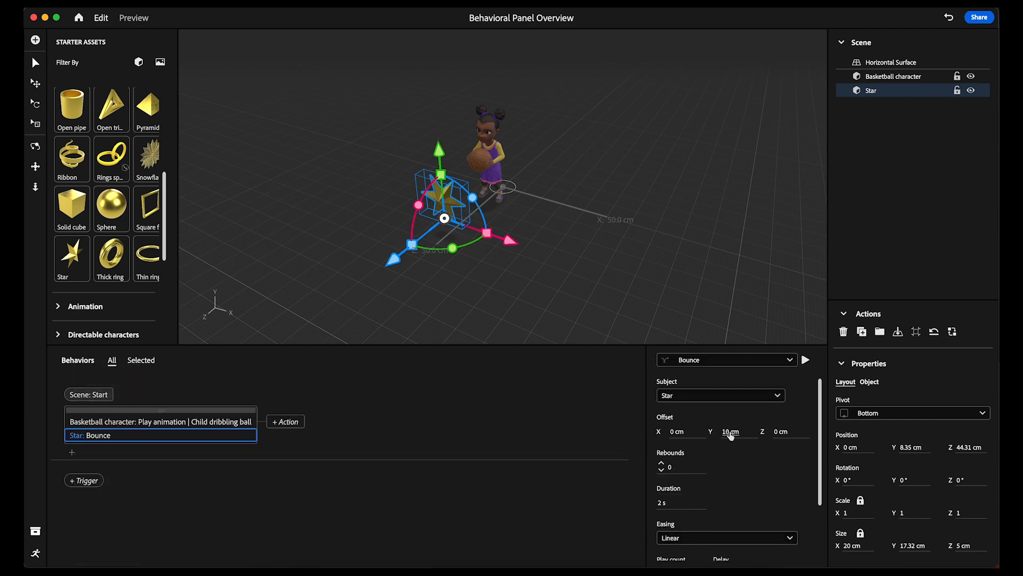
left_click(663, 503)
type("0.5")
key("Return")
left_click(805, 360)
left_click(805, 361)
Make the Star's Bounce action infinite, preview the scene, and return to editing.
scroll(691, 493, "down", 3)
left_click(662, 521)
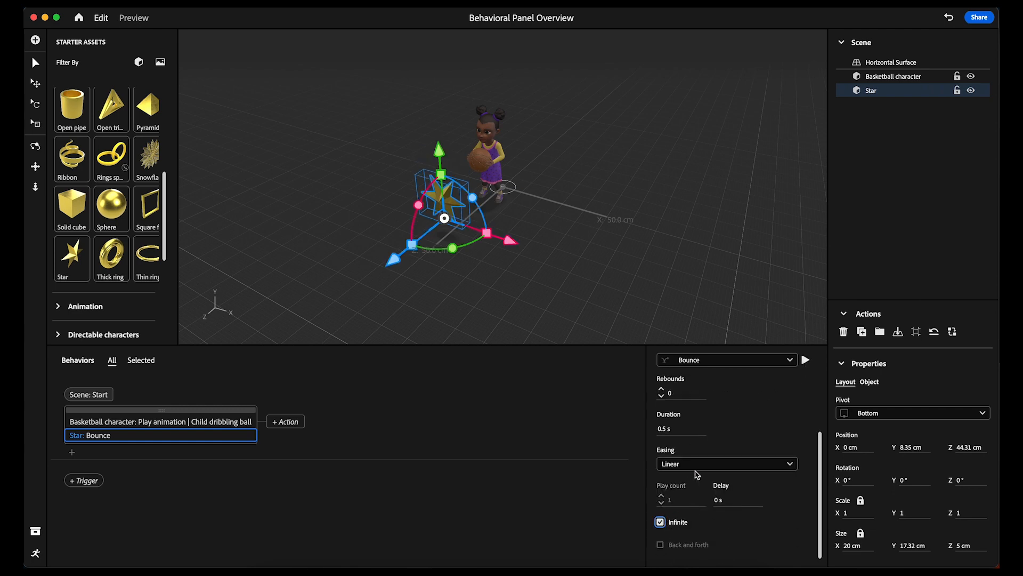
left_click(140, 20)
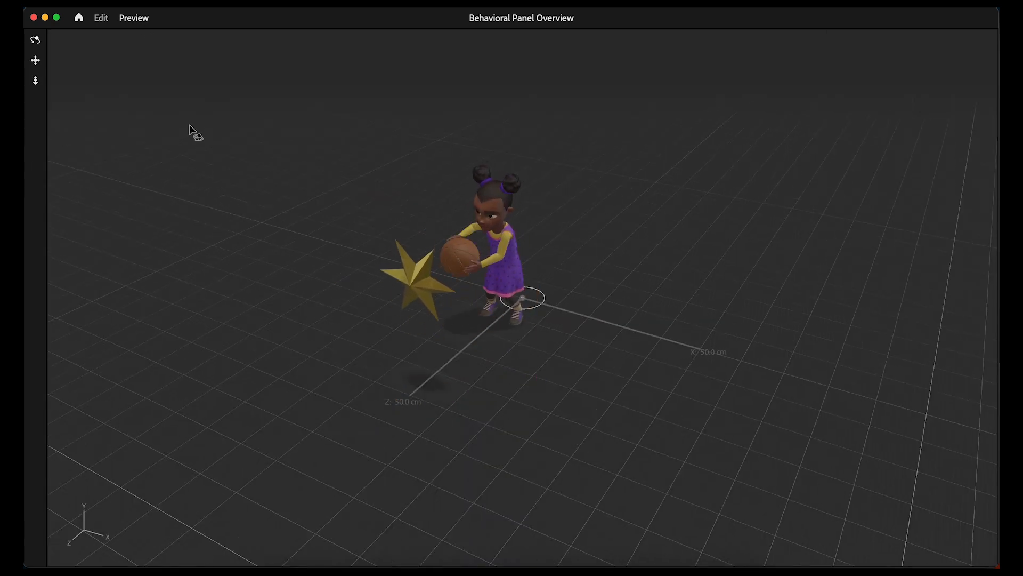
left_click(102, 17)
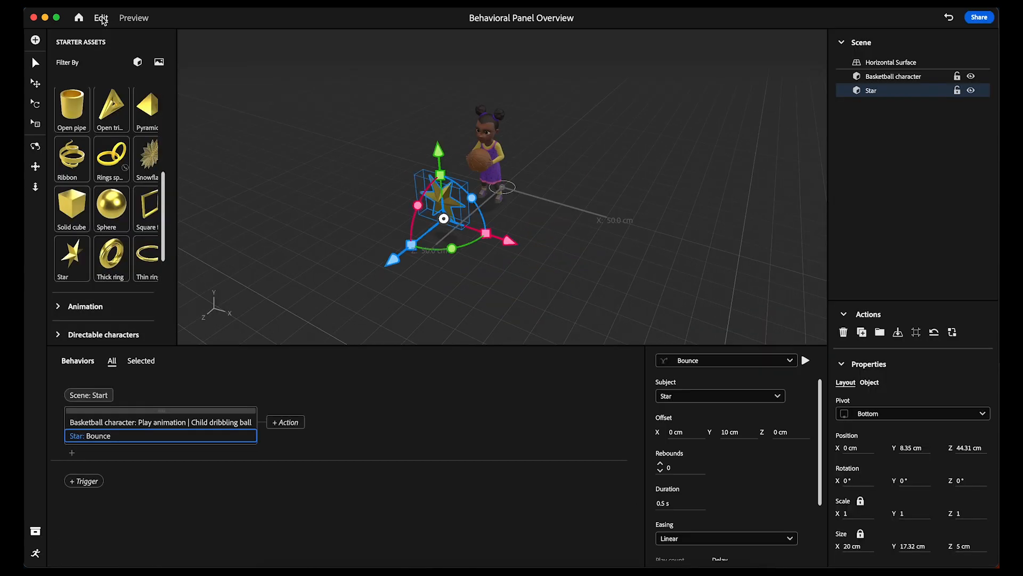
Set the Star's Bounce offset to 20 cm on X, 5 cm on Y, and 10 cm on Z.
left_click(685, 432)
type("20")
left_click(782, 433)
type("10")
left_click(738, 432)
type("5")
left_click(685, 432)
type("20")
Replace the Star's Bounce action with an Aim action and move the Star along Z to about 70.4 cm.
left_click(77, 429)
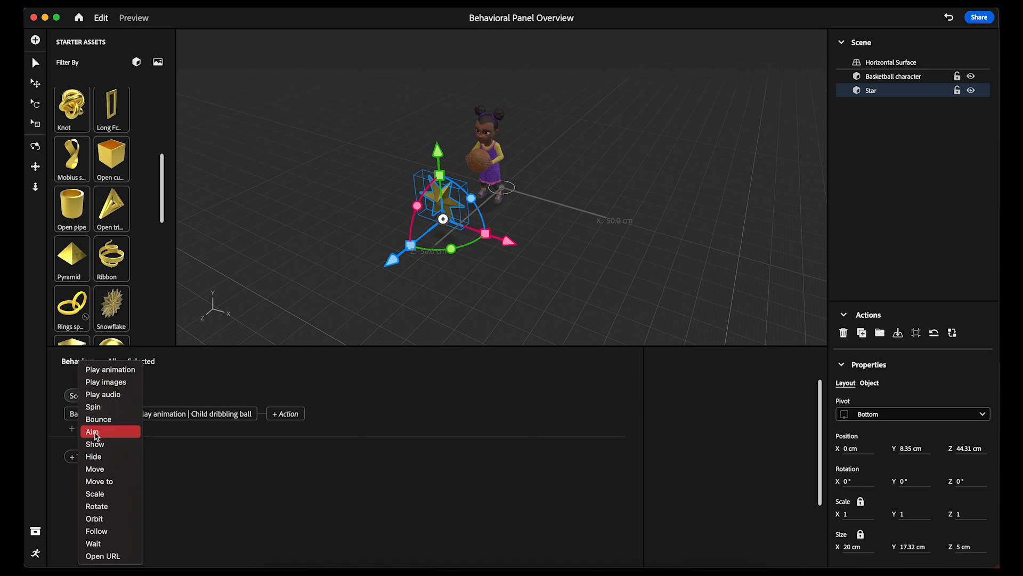
left_click(96, 435)
left_click_drag(396, 262, 324, 306)
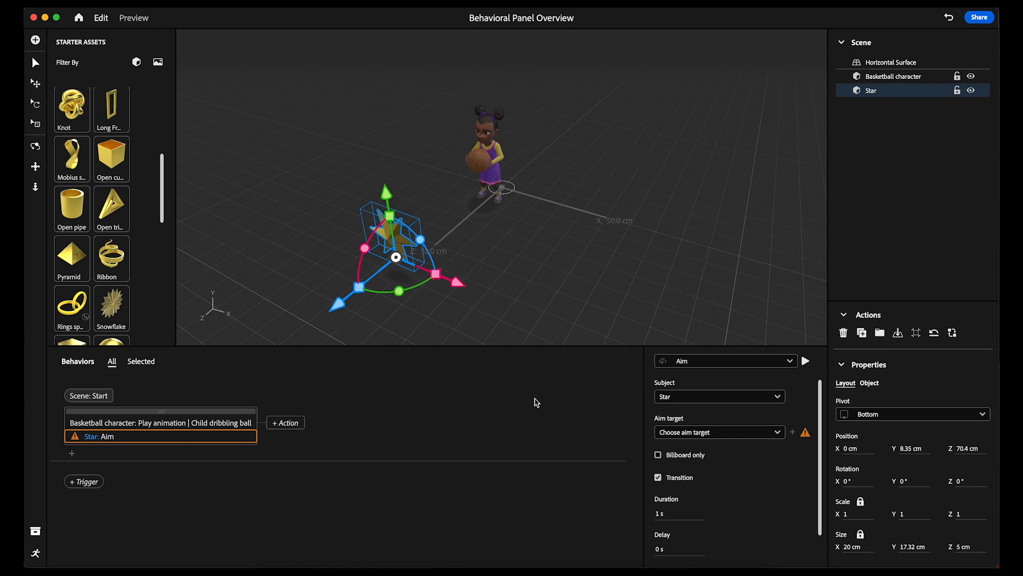
Try Camera as the target of the Star's Aim action and preview the action.
left_click(724, 432)
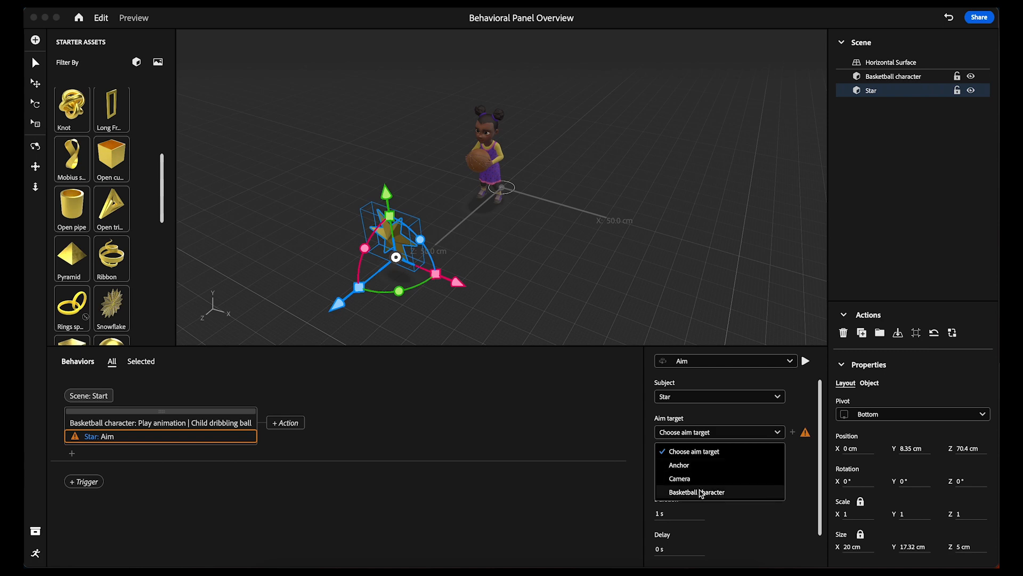
left_click(711, 479)
left_click(805, 361)
Set the Star's Aim target to Basketball character and preview the action.
left_click(725, 433)
left_click(697, 492)
left_click(806, 363)
scroll(746, 453, "down", 1)
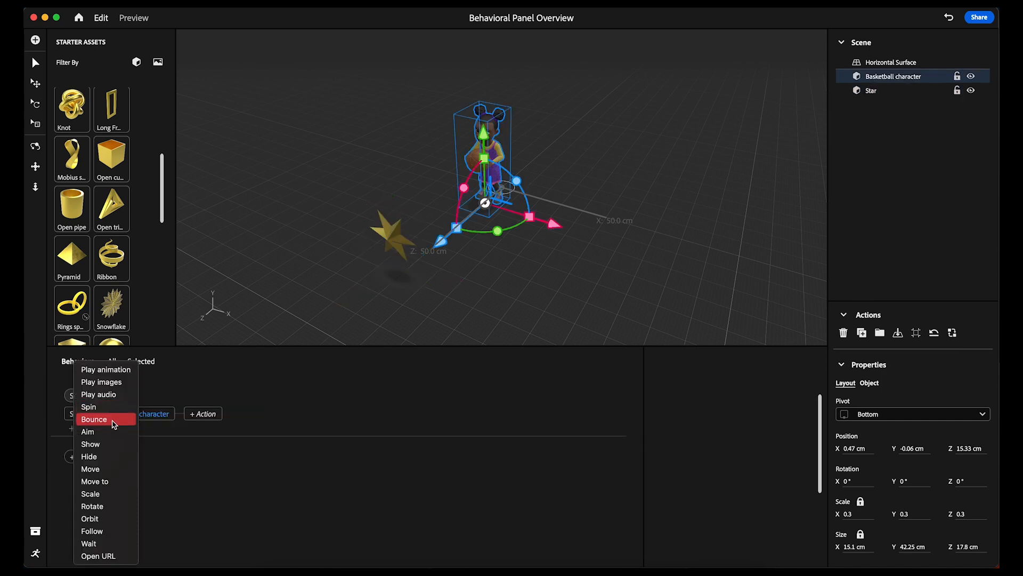
Add a Bounce action for the Basketball character with a Y offset of 50 cm, and preview it.
left_click(94, 418)
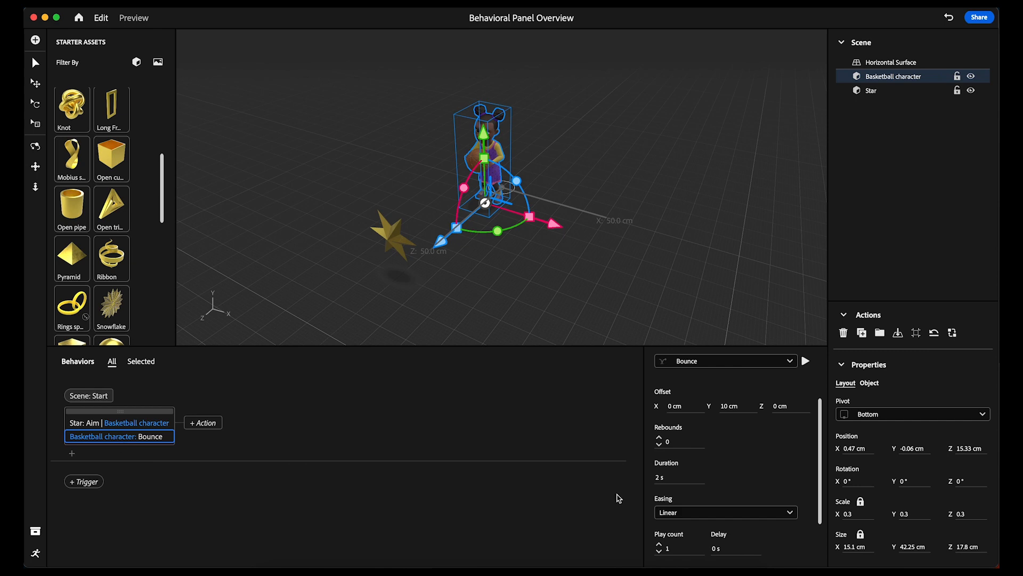
left_click(661, 477)
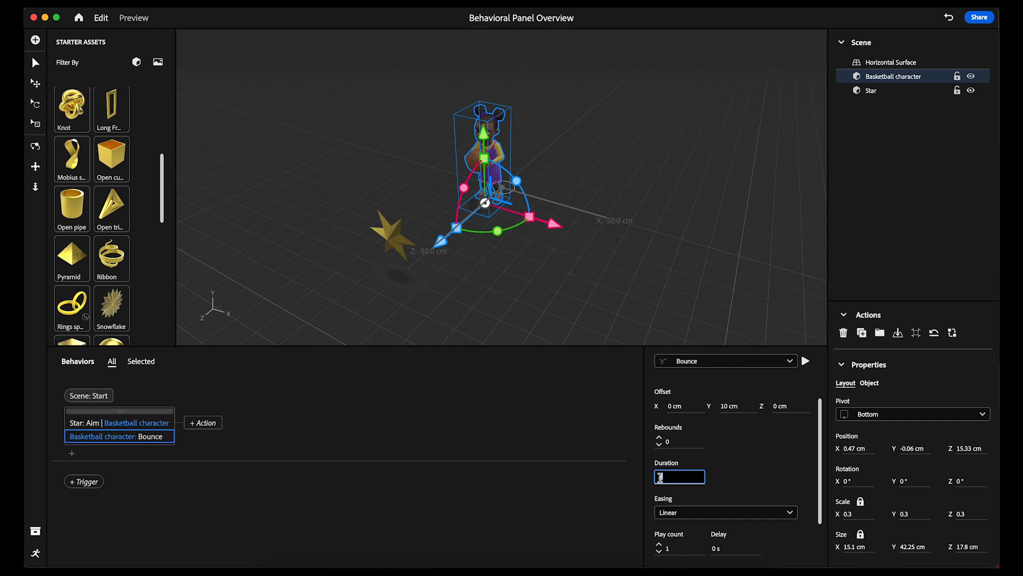
left_click(728, 406)
type("50")
key("Return")
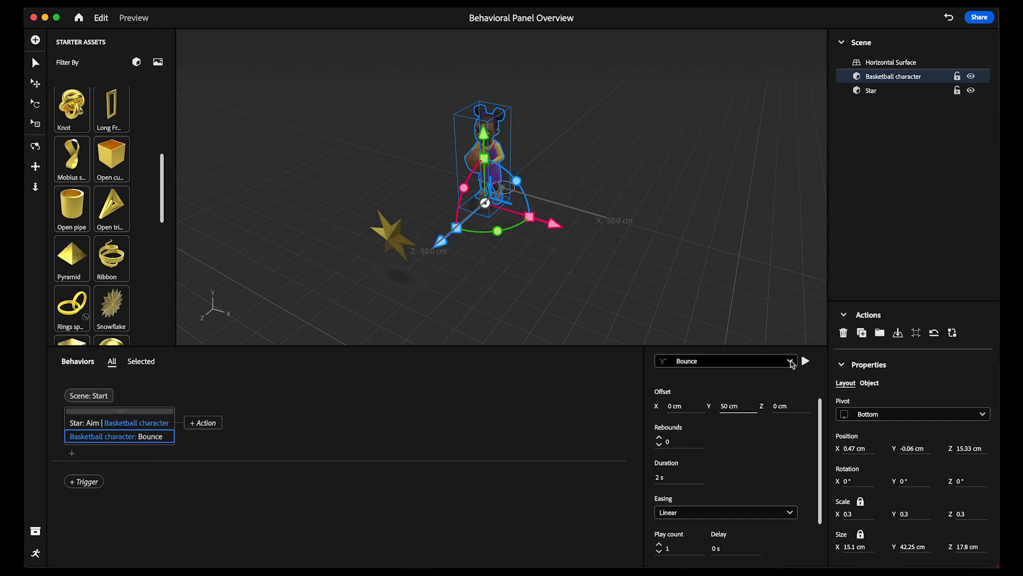
left_click(812, 363)
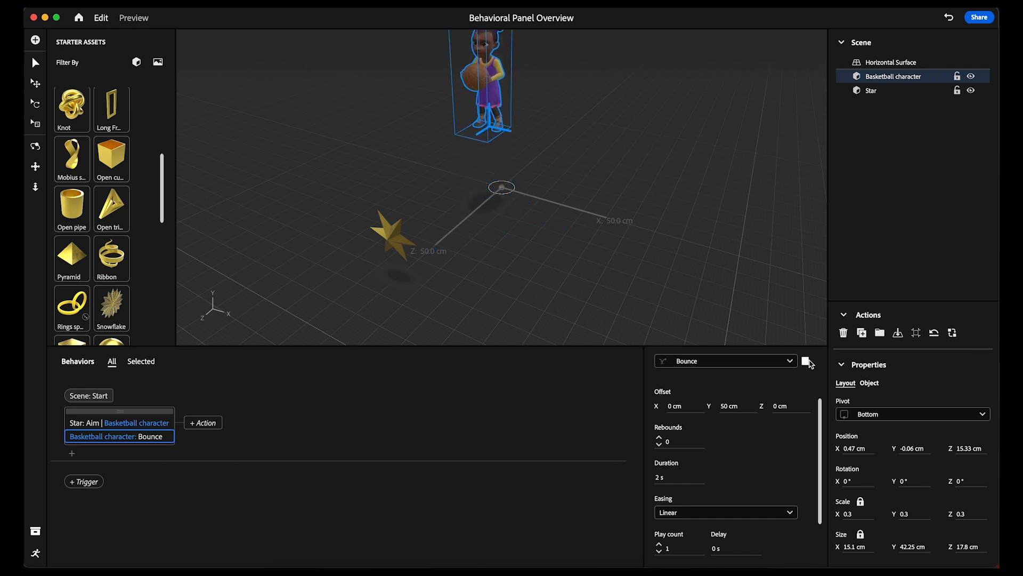
Set the character's Bounce duration to 0.1 s, make it infinite, and preview the scene before returning to editing.
left_click(660, 478)
type("0.1")
key("Return")
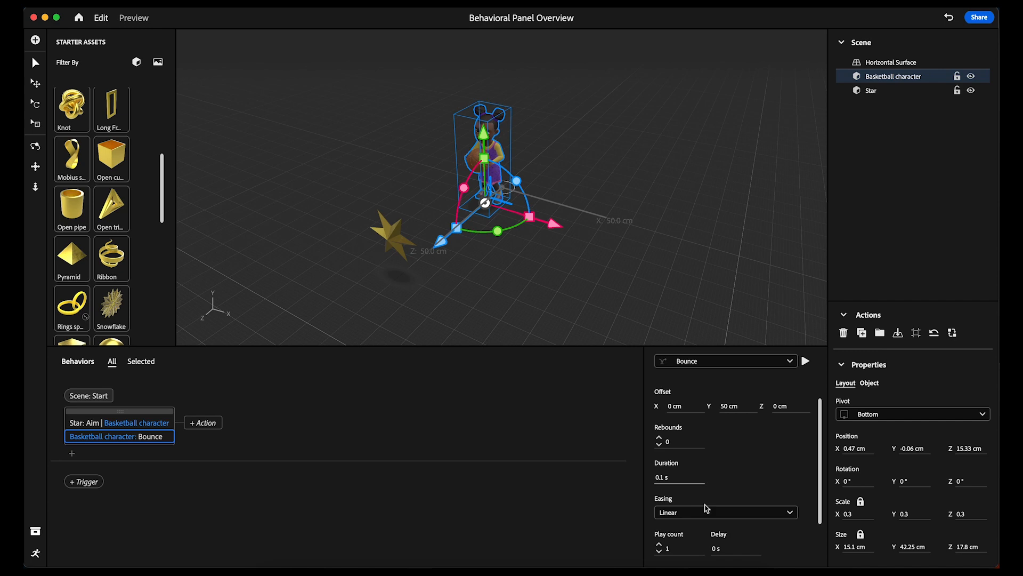
scroll(704, 508, "down", 2)
left_click(673, 524)
scroll(720, 424, "up", 2)
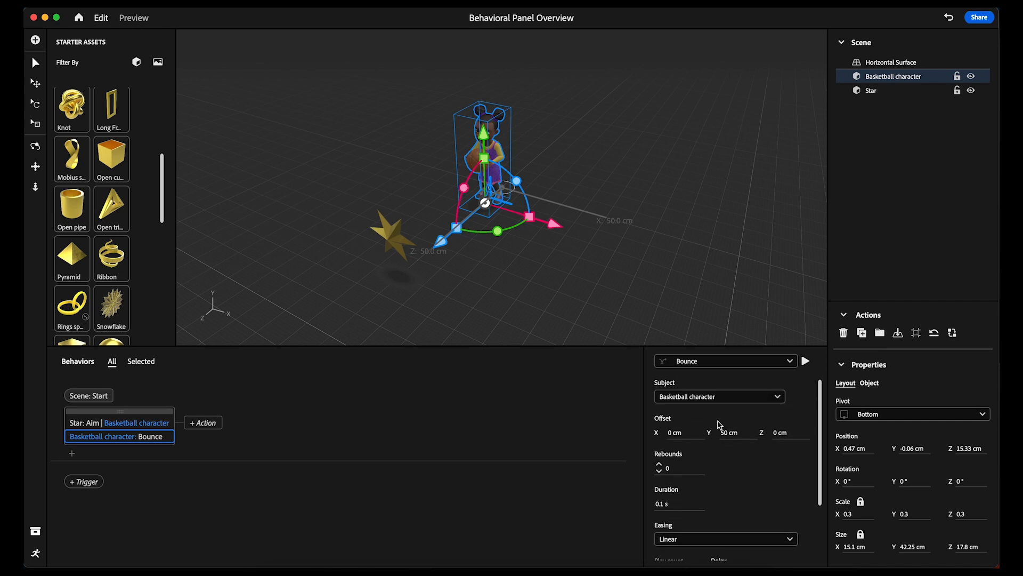
left_click(133, 20)
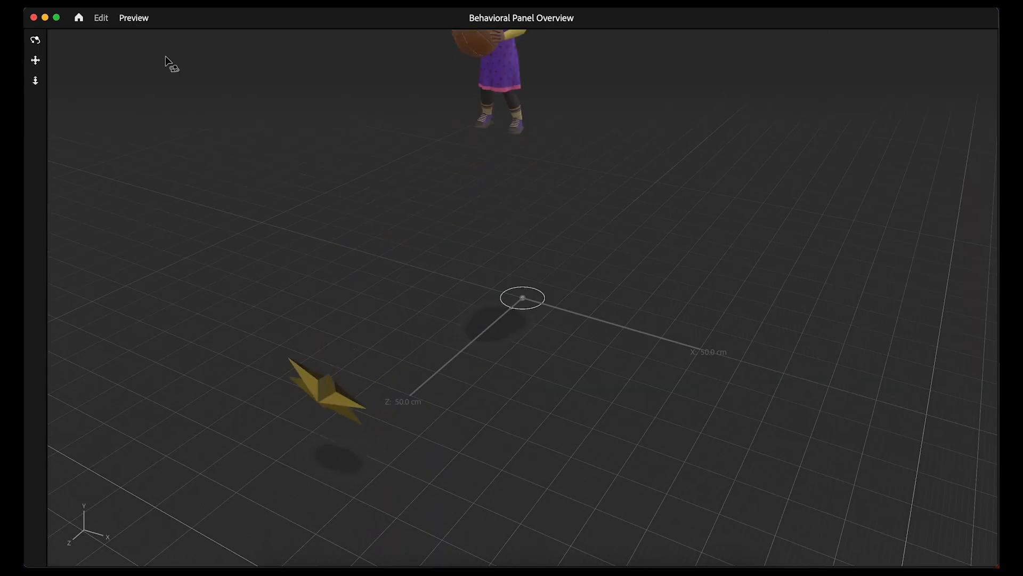
left_click(103, 19)
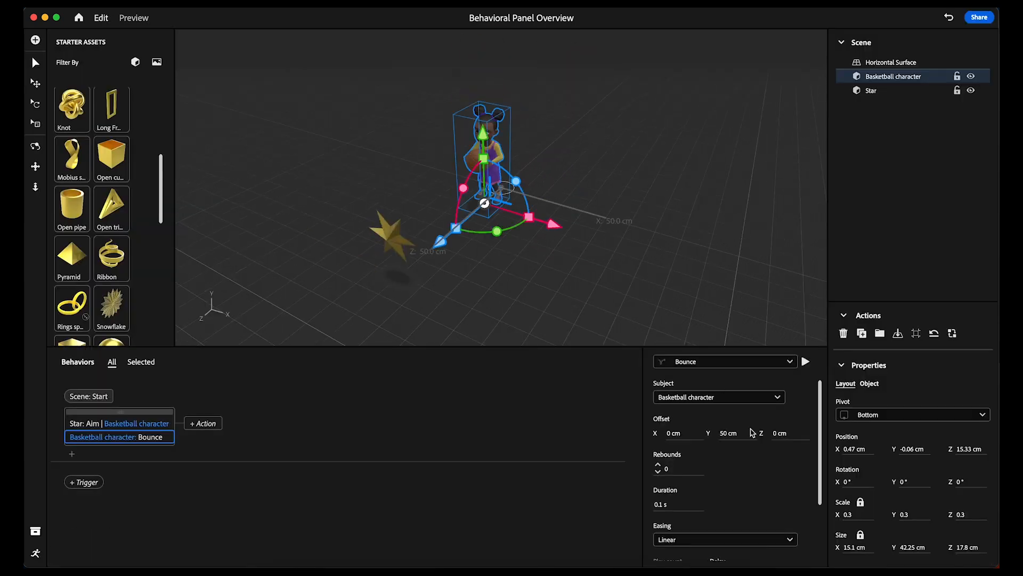
Set the character's Bounce duration to 1 s and its Y offset to 30 cm after trying 10 cm, and preview the scene.
left_click(726, 432)
type("10")
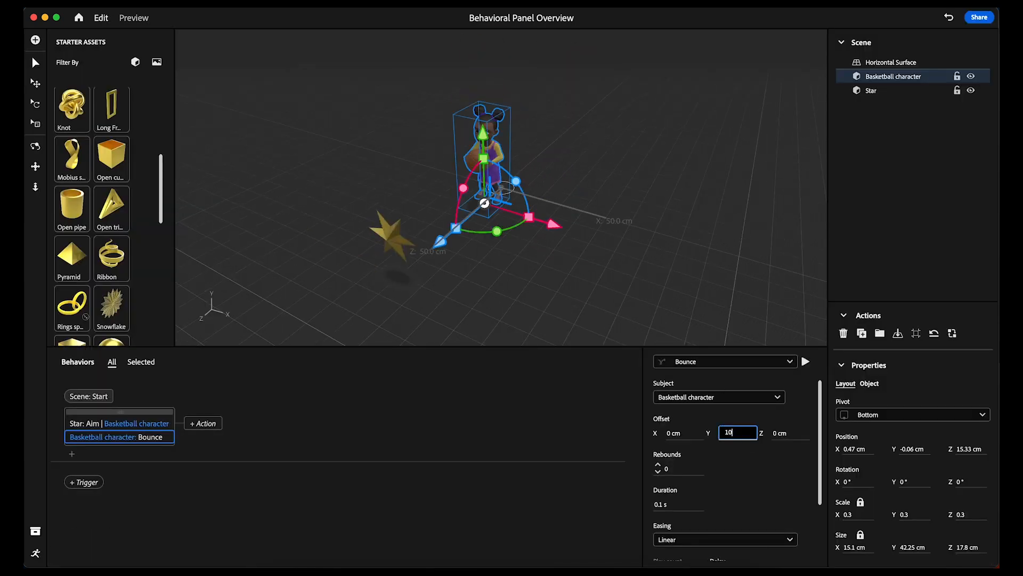
left_click(662, 504)
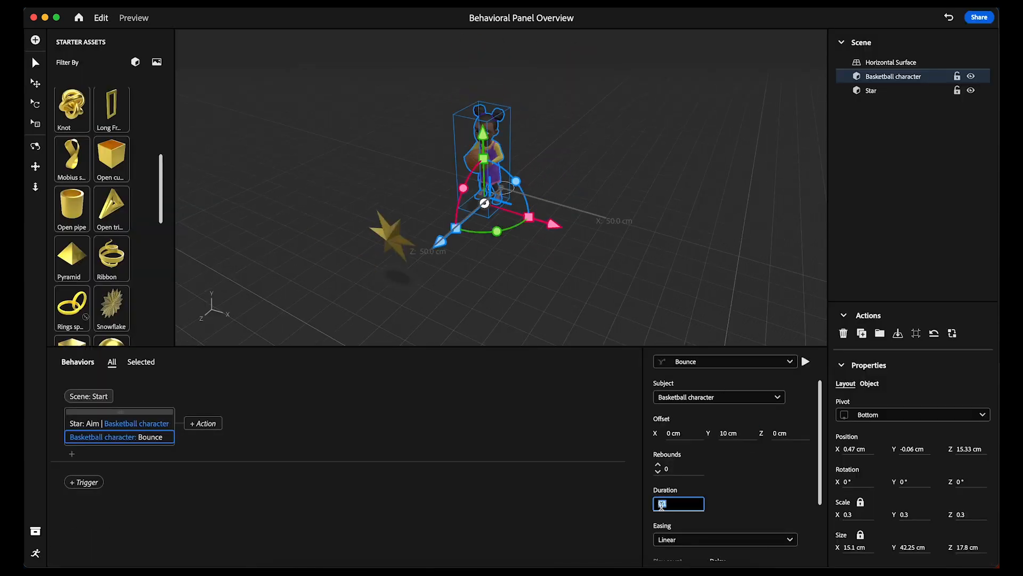
type("1 s")
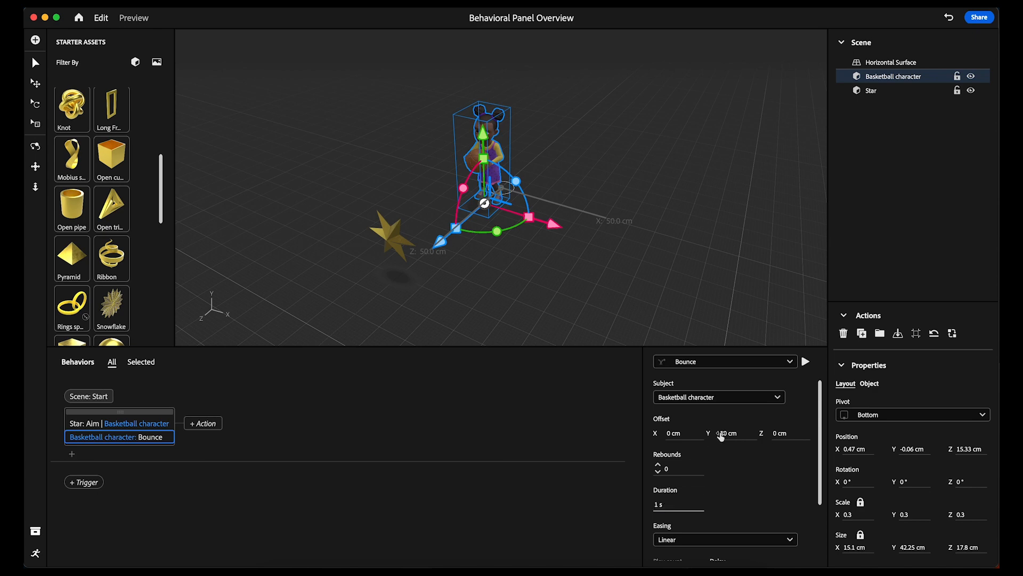
left_click(726, 433)
type("30")
key("Return")
left_click(134, 18)
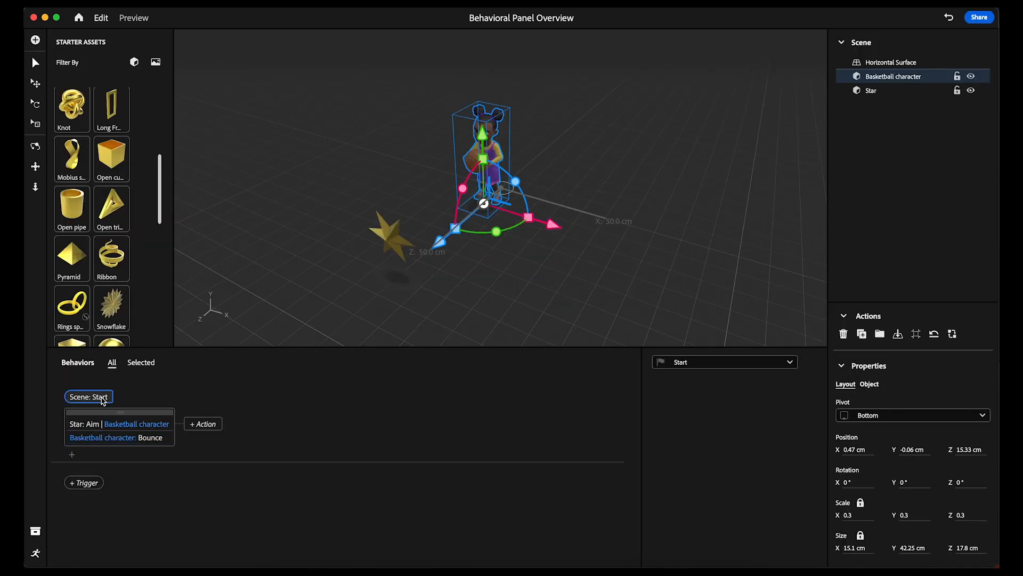
Delete the Star's Aim action and the Basketball character's Bounce action from the Start trigger.
left_click(75, 455)
left_click(90, 432)
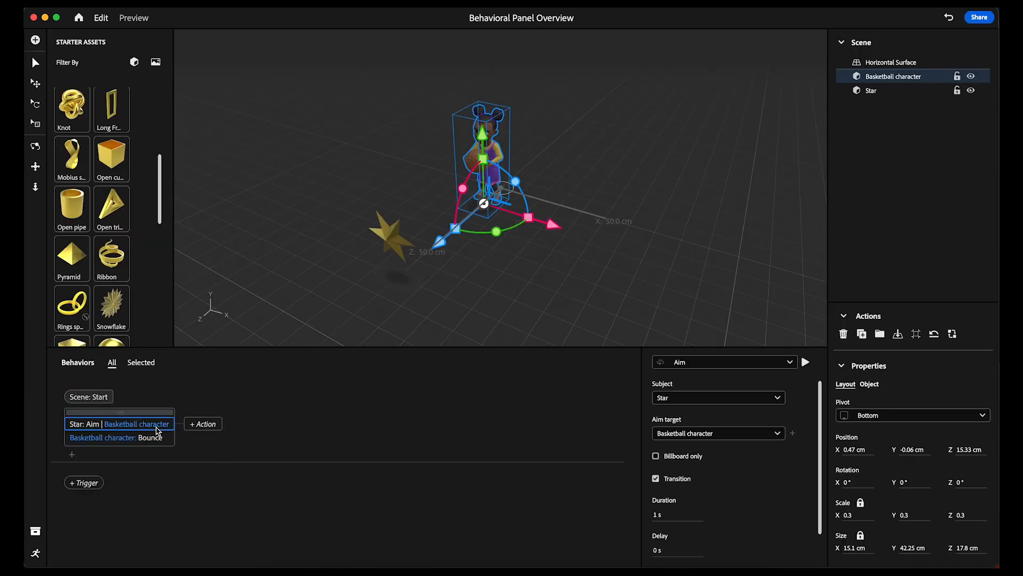
key("Delete")
left_click(154, 421)
key("Delete")
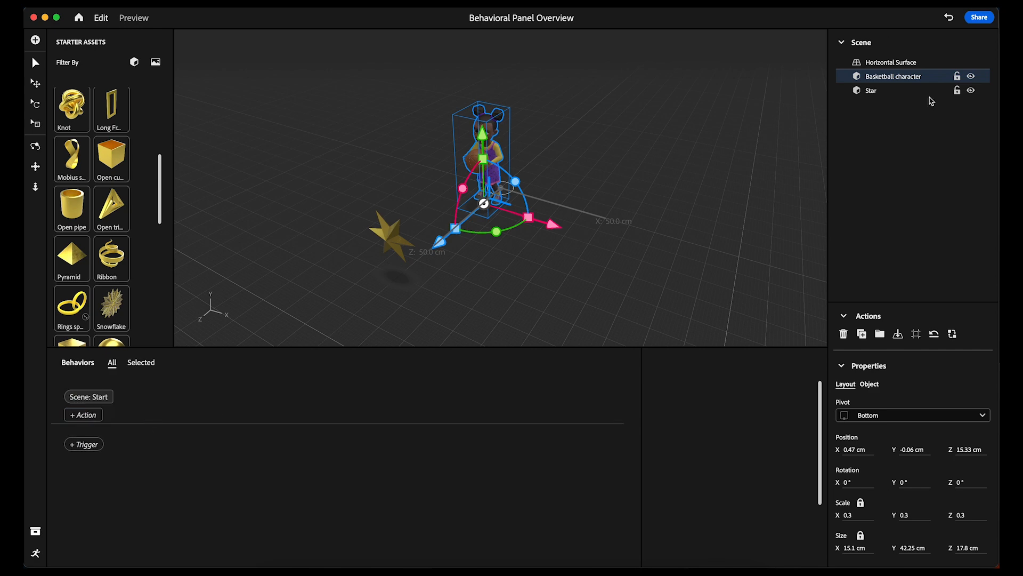
Add a Show action for the Star under the Start trigger with a duration of 1 s, and preview it.
left_click(895, 92)
left_click(86, 418)
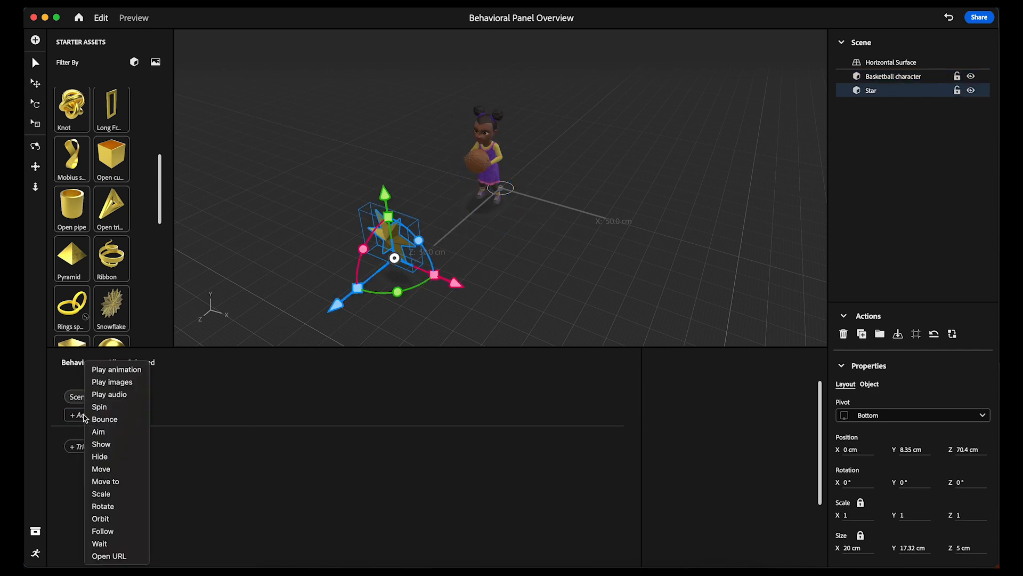
left_click(118, 444)
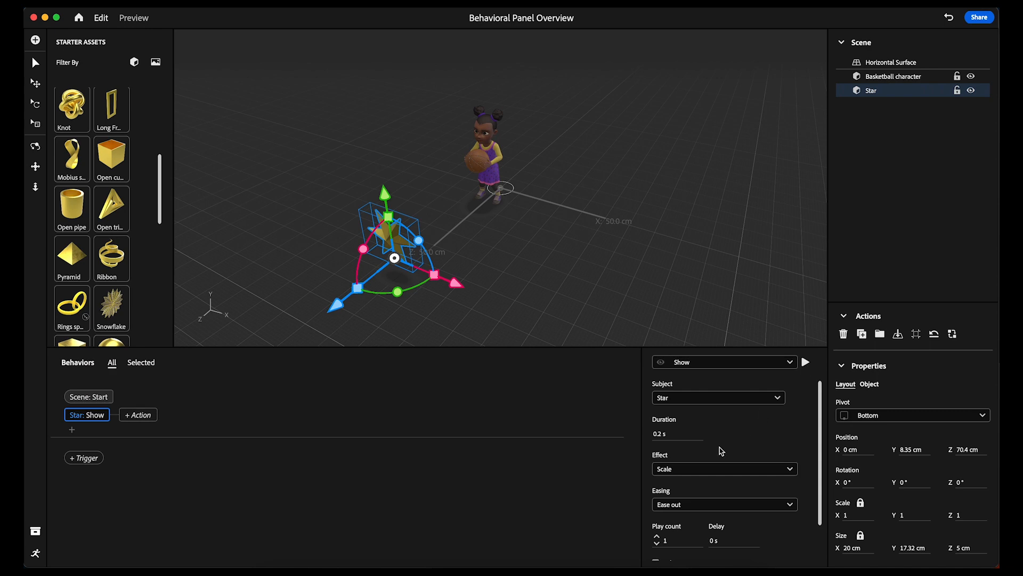
left_click(665, 436)
type("1")
key("Return")
left_click(805, 362)
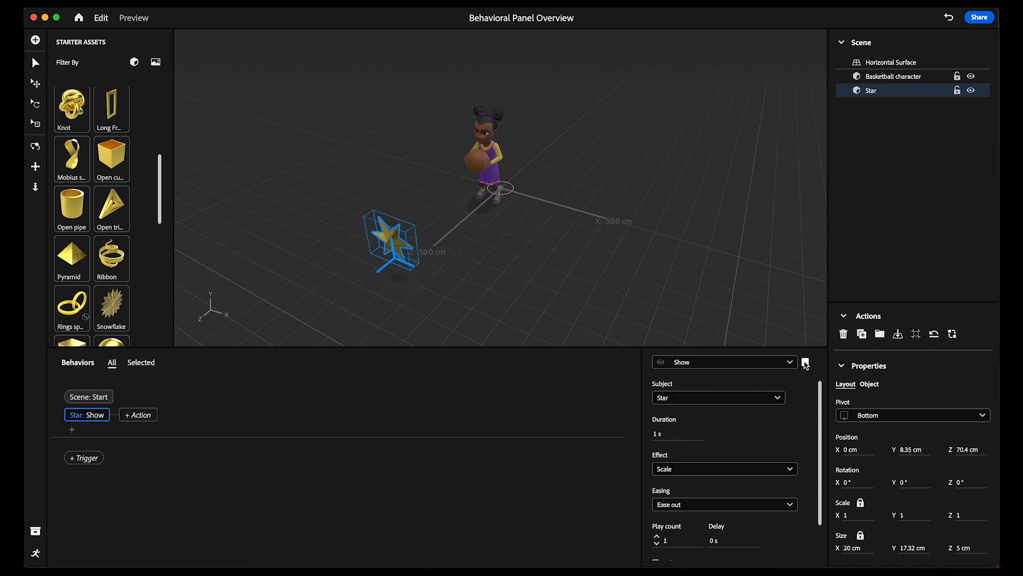
Preview the Star's Show action with the Fade and Scale effect and with the Fade effect.
left_click(688, 469)
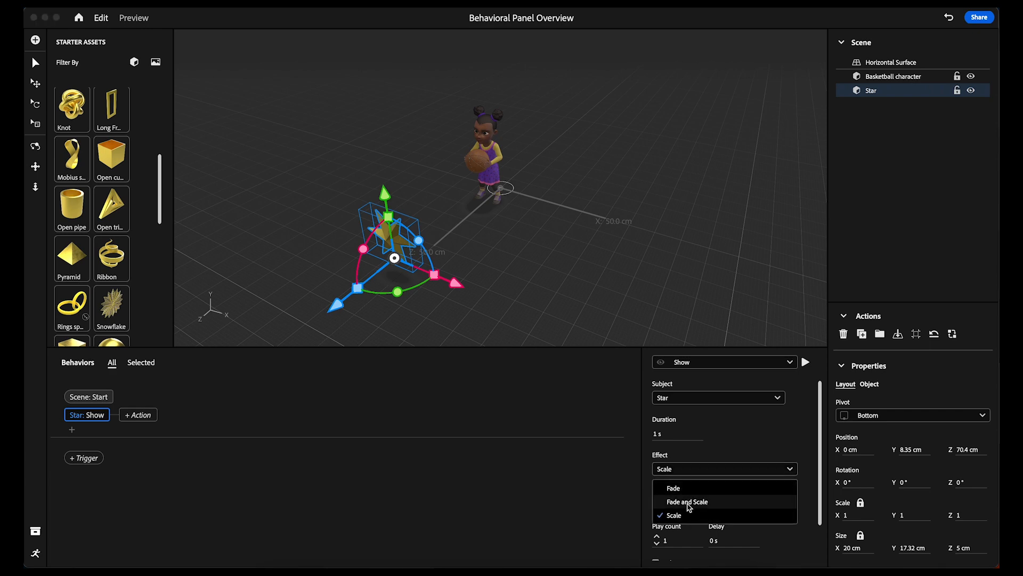
left_click(687, 499)
left_click(805, 362)
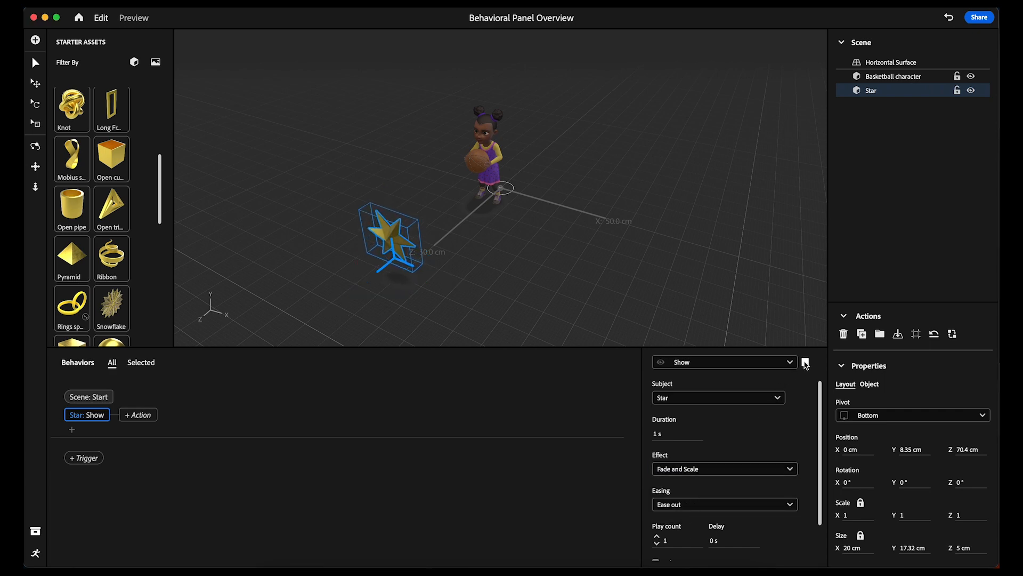
left_click(683, 469)
left_click(672, 486)
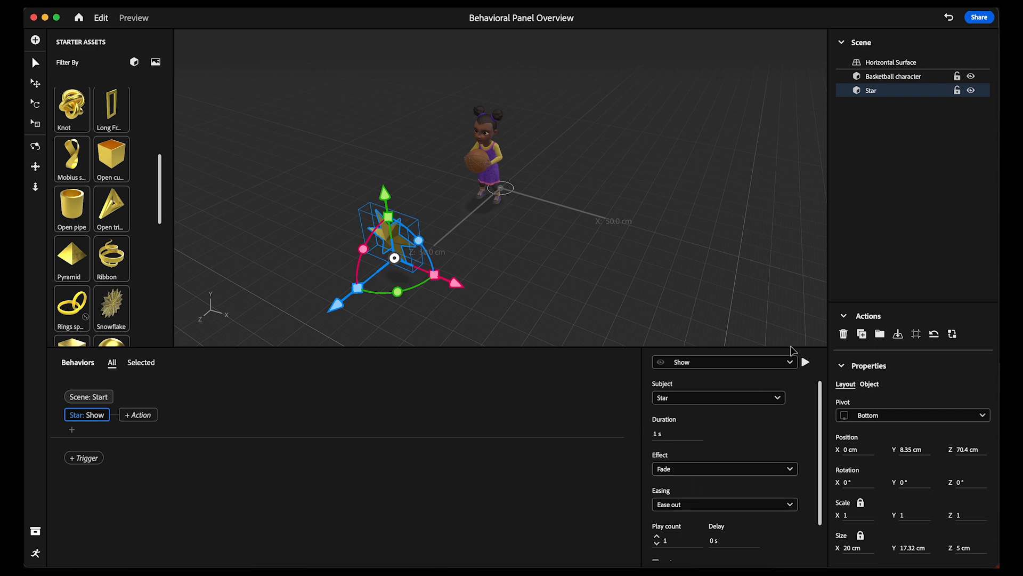
left_click(806, 362)
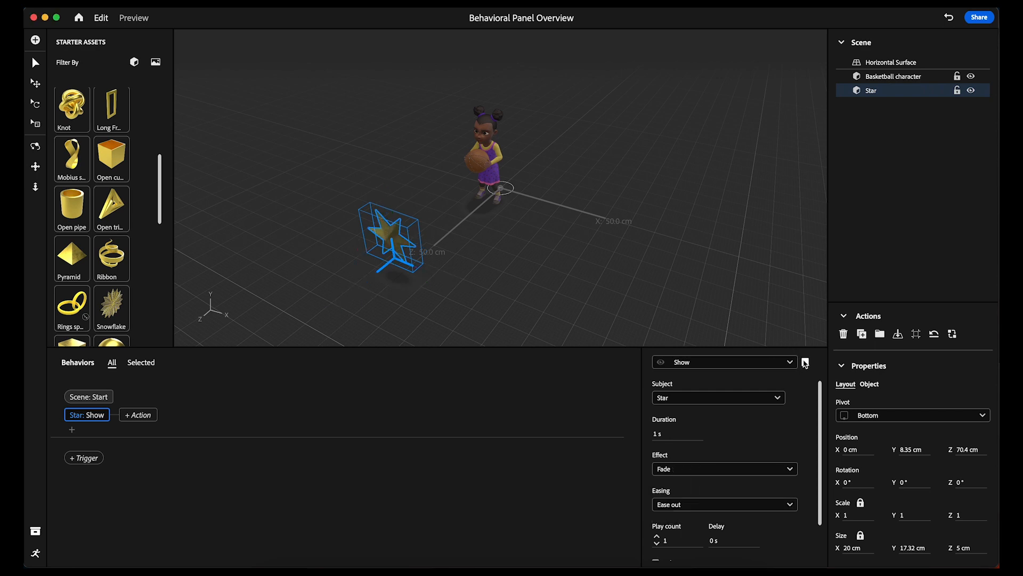
Set the Star's Show duration to 5 s and preview the scene before returning to editing.
left_click(658, 434)
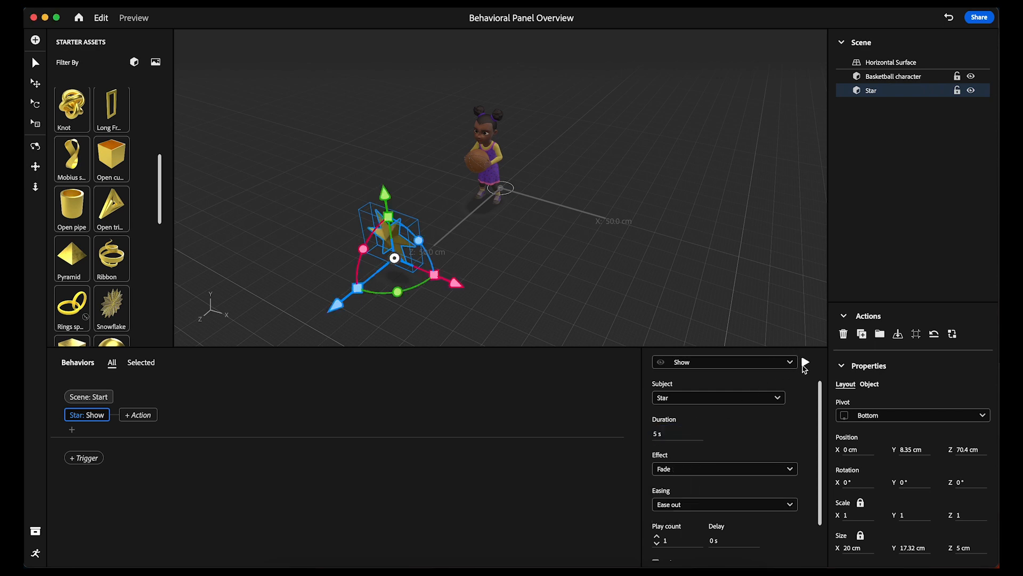
left_click(805, 362)
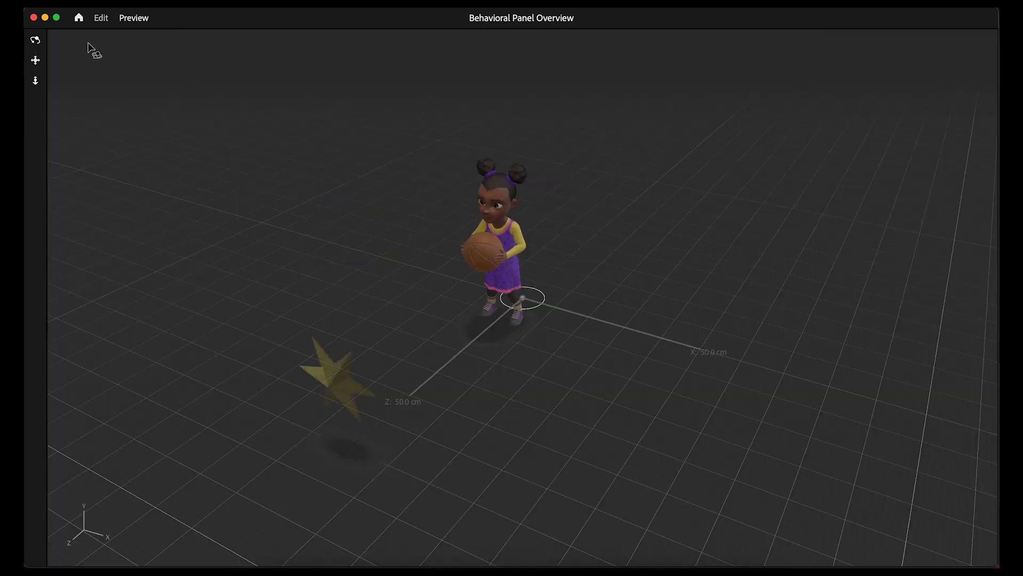
left_click(101, 19)
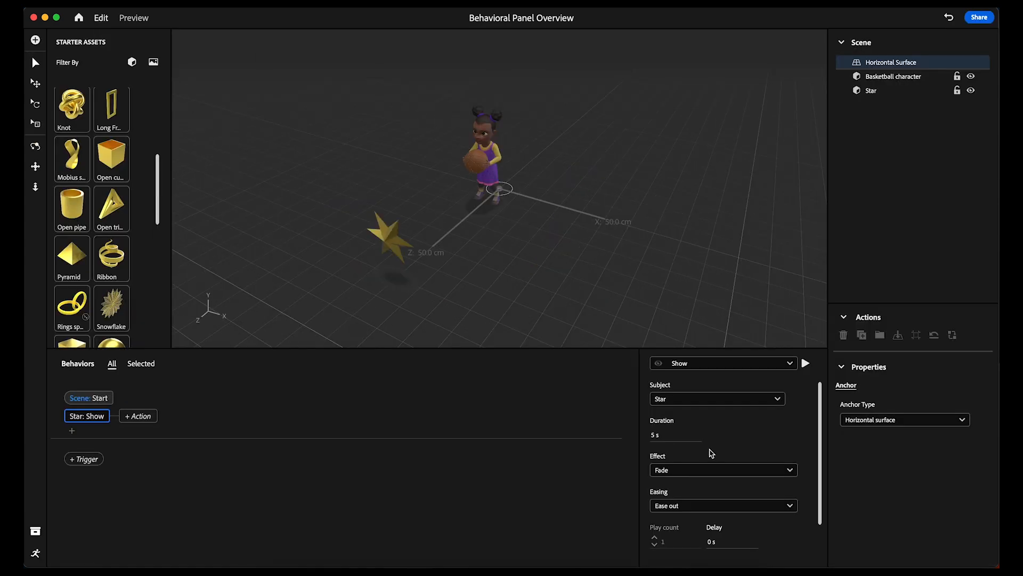
Set the Star's Show duration to 1 s, preview the scene, and return to editing.
left_click(655, 435)
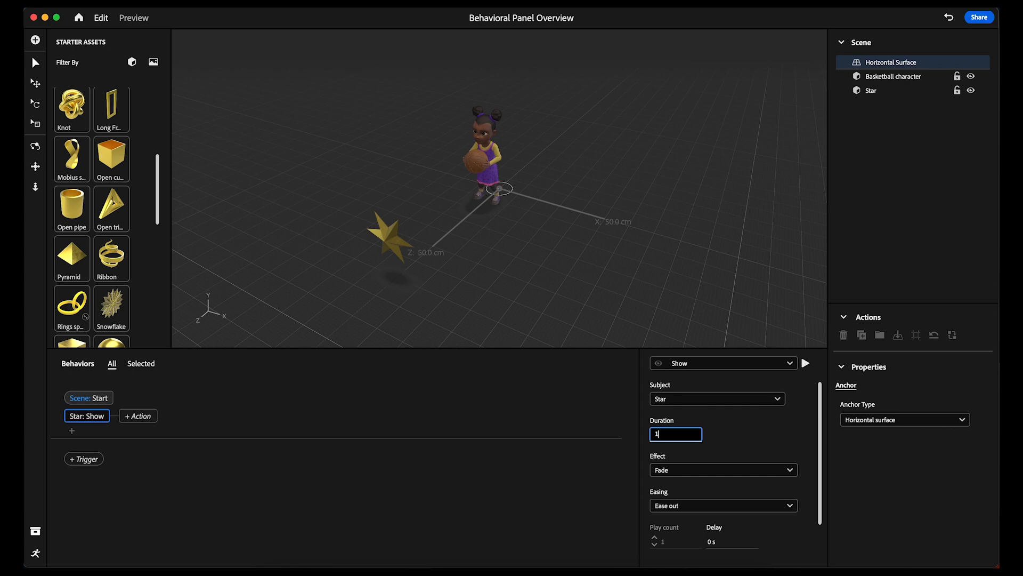
key("Return")
left_click(134, 18)
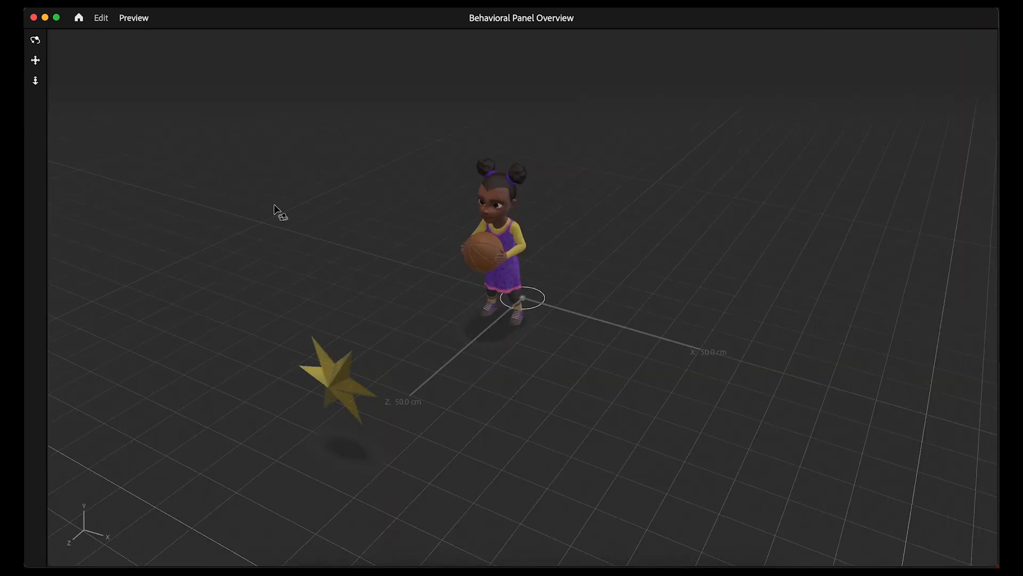
left_click(101, 18)
Try another duration for the Star's Show action in a scene preview, and remove the action from the Start trigger.
left_click(658, 434)
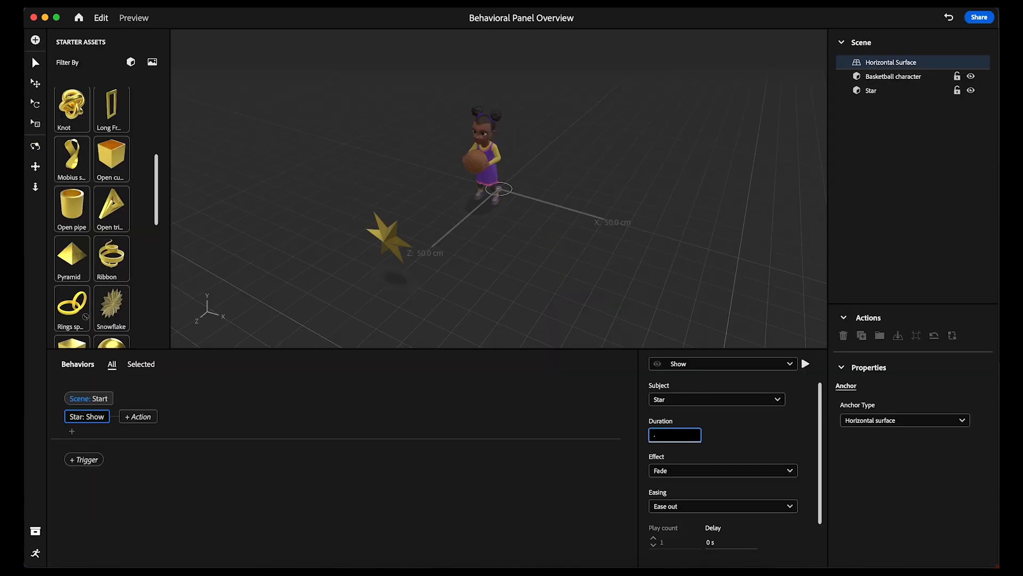
key("Return")
left_click(134, 18)
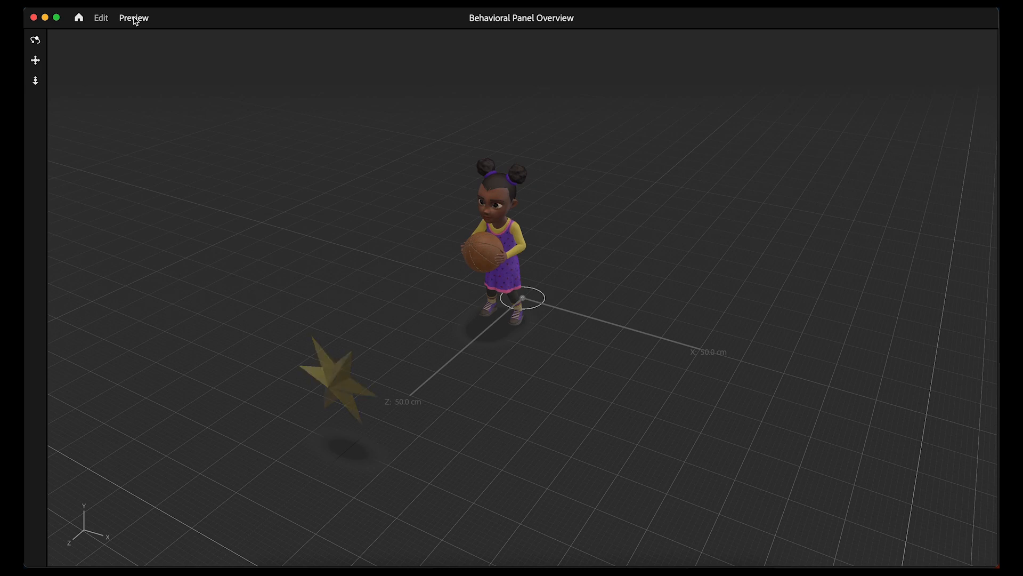
left_click(101, 17)
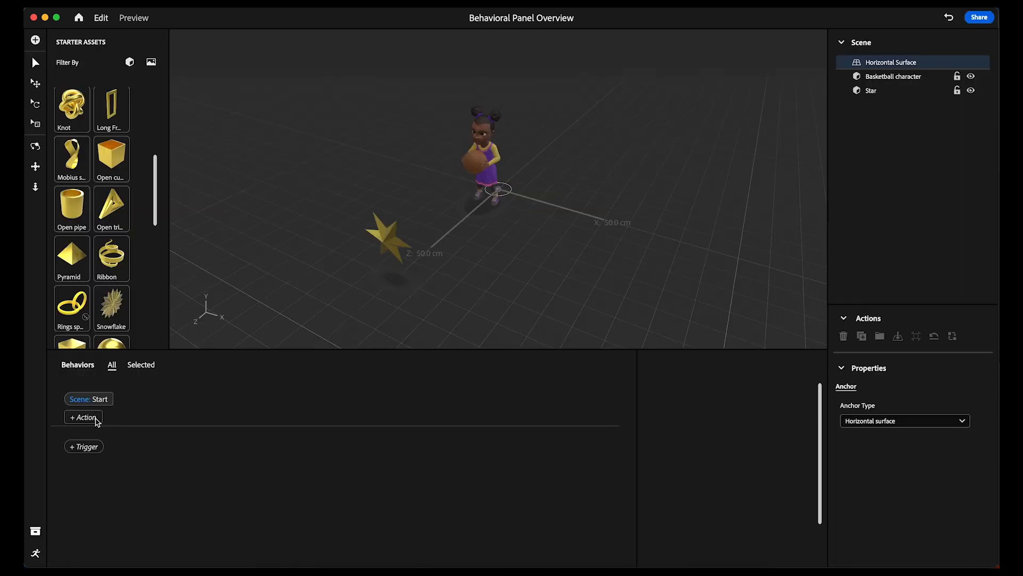
Add a Hide action for the Star under the Start trigger and preview it.
left_click(870, 91)
left_click(80, 418)
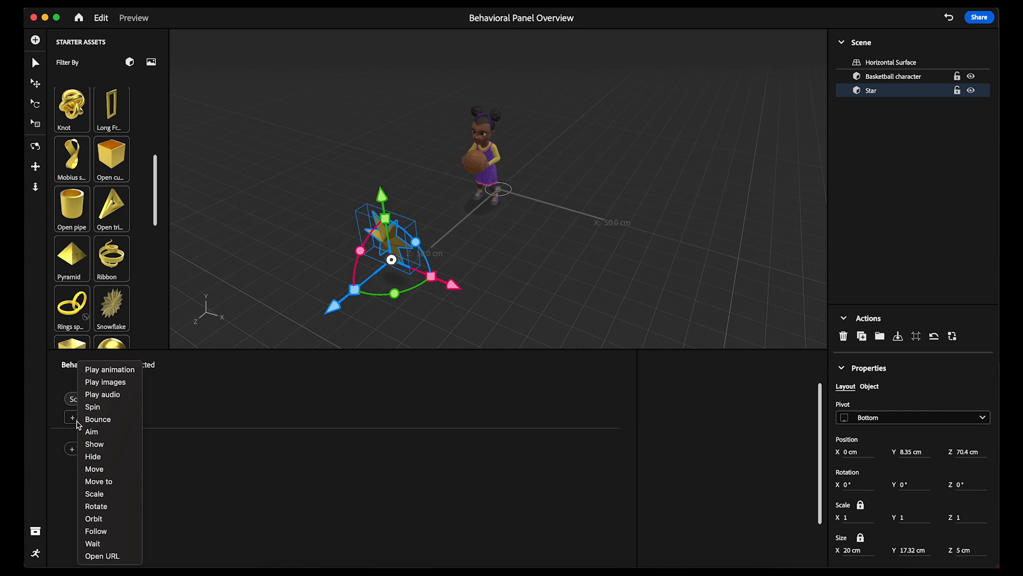
left_click(94, 456)
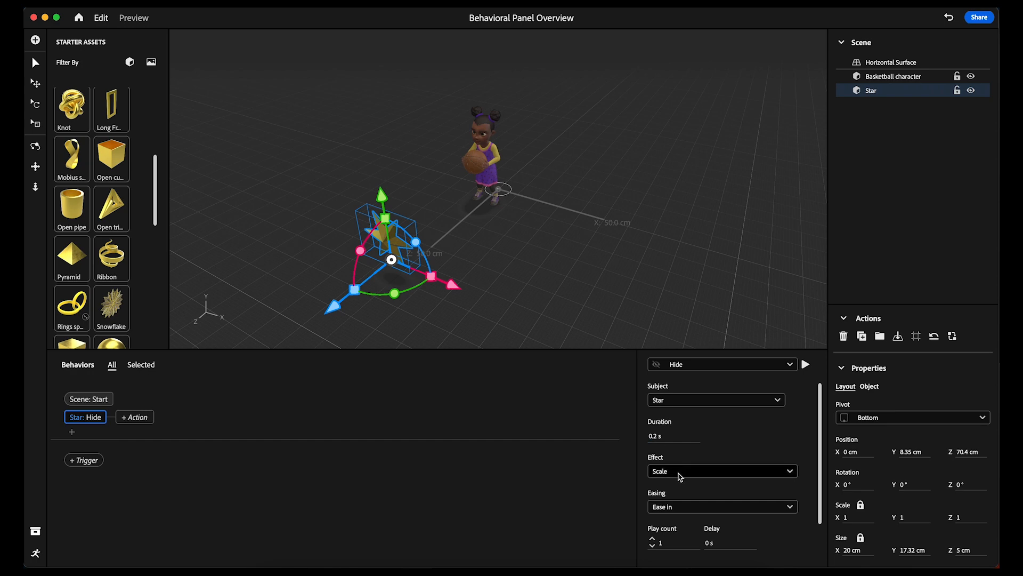
left_click(805, 364)
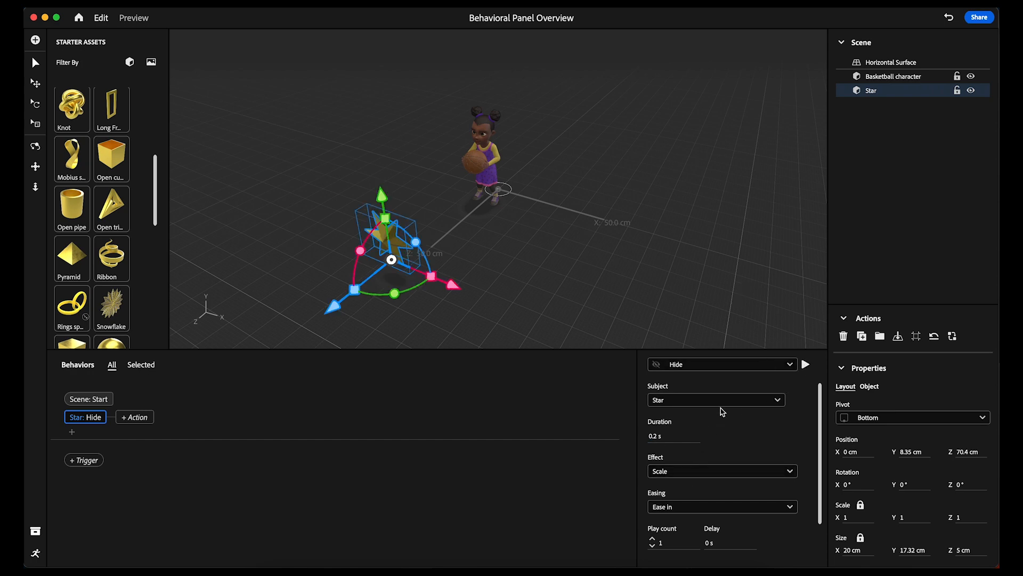
Preview the Star's Hide action with the Fade and Scale effect, and change the effect to Fade.
left_click(710, 471)
left_click(697, 501)
left_click(805, 364)
left_click(722, 470)
left_click(693, 487)
Set the Star's Hide duration to 1 s, and delete the Hide action.
left_click(661, 436)
type("1")
key("Return")
key("Delete")
Add a Move action for the Star with a Y offset of about 6.8 cm, and preview it.
left_click(85, 417)
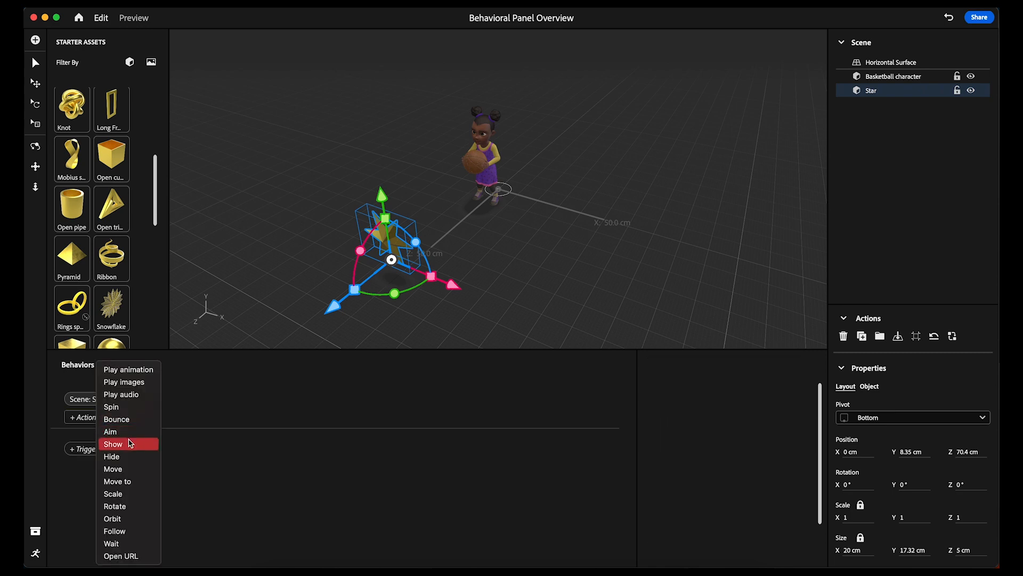
left_click(125, 469)
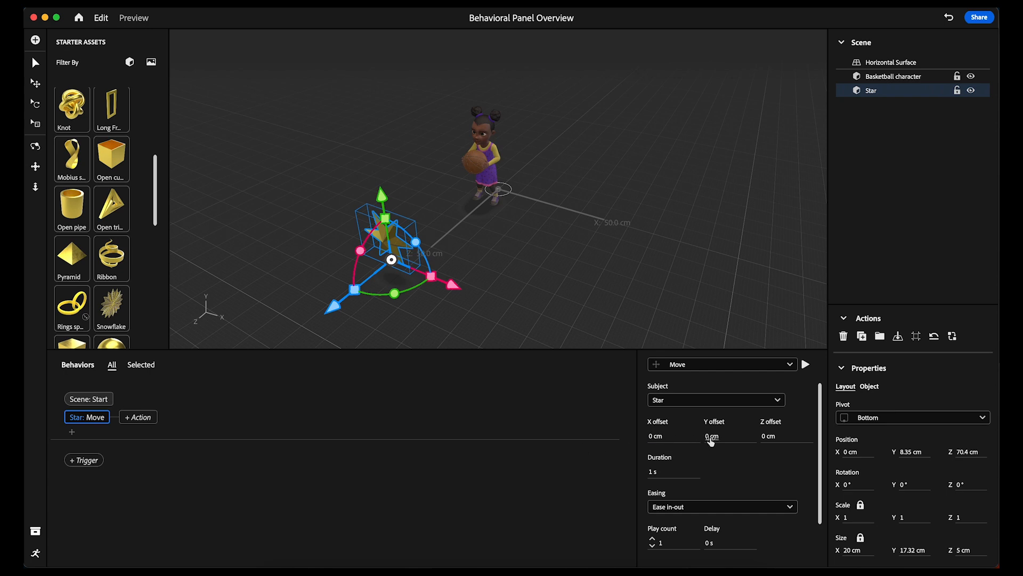
left_click_drag(711, 439, 735, 438)
left_click(805, 364)
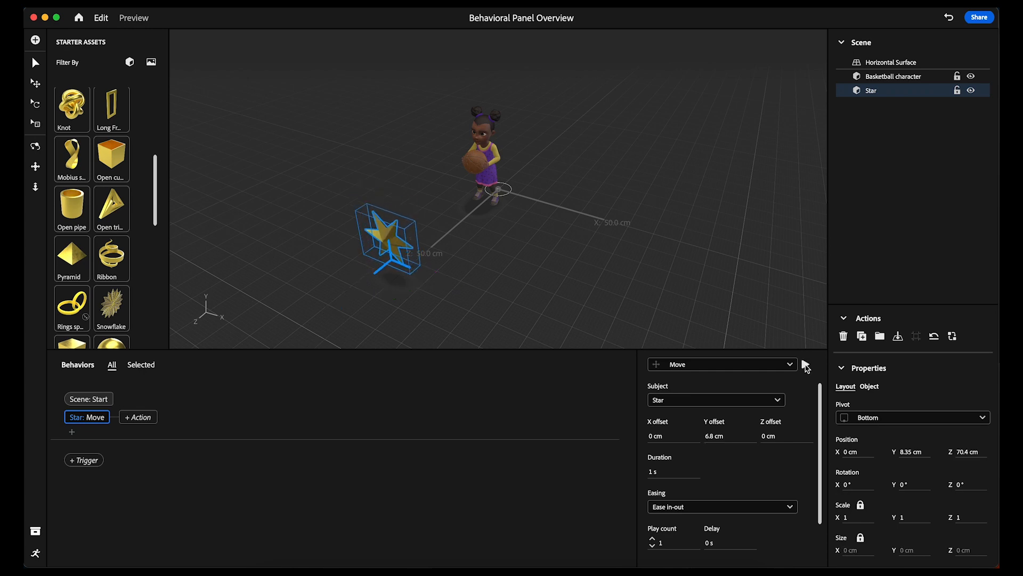
Set the Star's Move offsets to Y 0 cm and Z 10 cm, and preview the action.
left_click(714, 436)
type("0")
key("Return")
left_click(778, 437)
type("10")
key("Return")
left_click(806, 364)
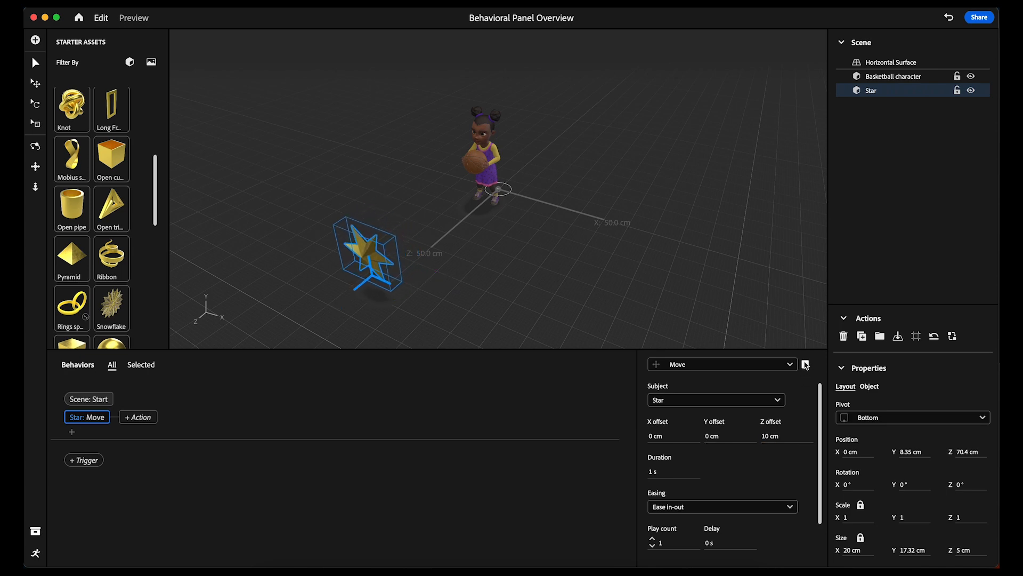
Set the Star's Move offsets to X 10 cm, Y 30 cm and Z 2 cm, and preview the action.
left_click(771, 437)
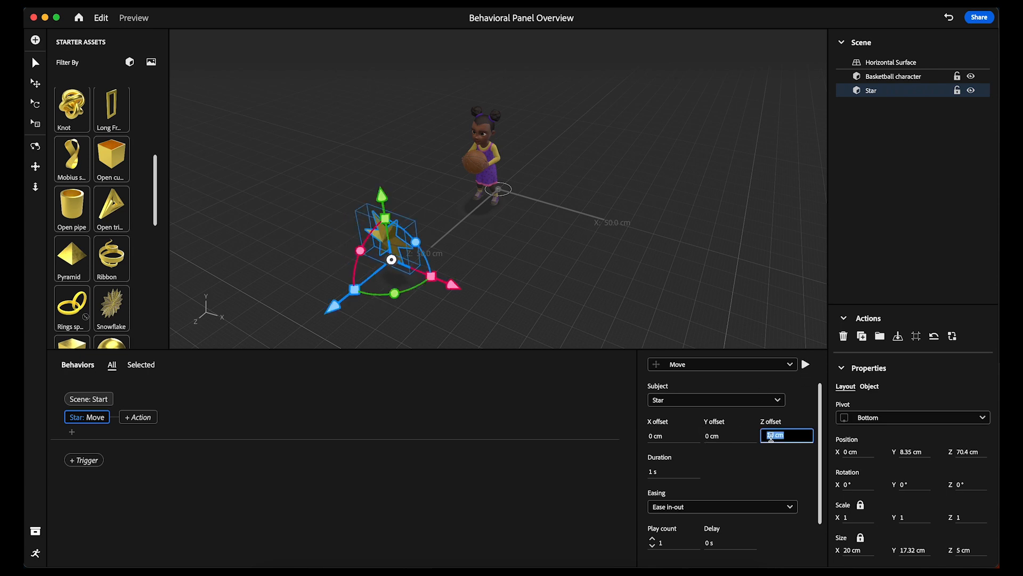
left_click(655, 436)
type("10")
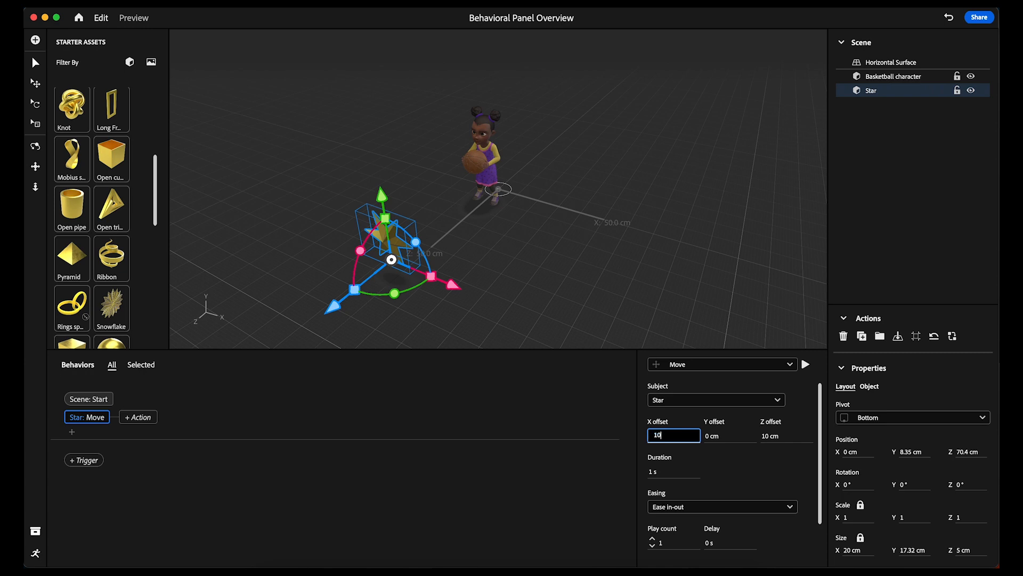
key("Tab")
type("30")
key("Tab")
type("2")
left_click(806, 364)
Make the Star's Move action infinite, preview the scene, and remove the action once back in editing.
scroll(765, 449, "down", 2)
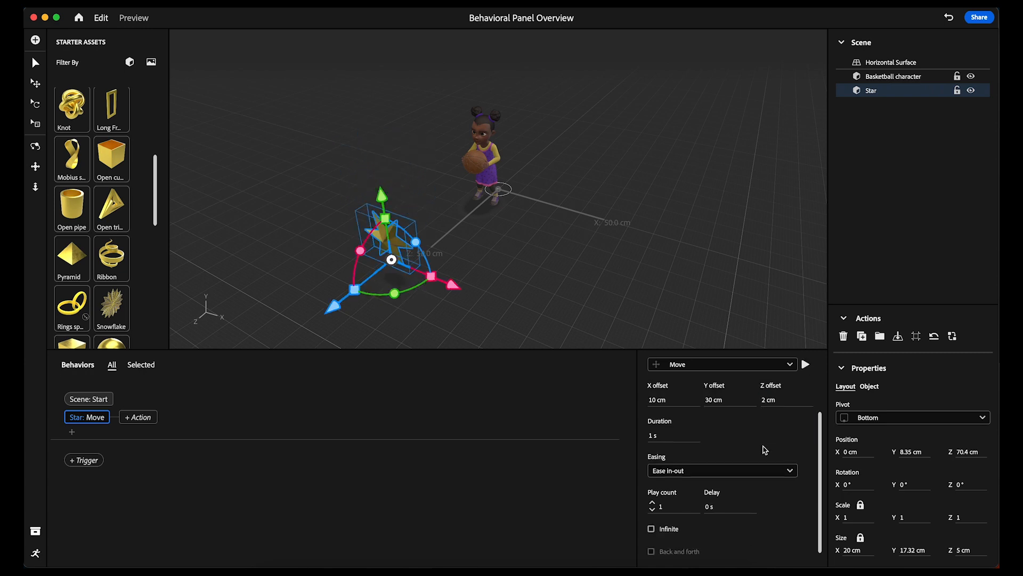
left_click(651, 522)
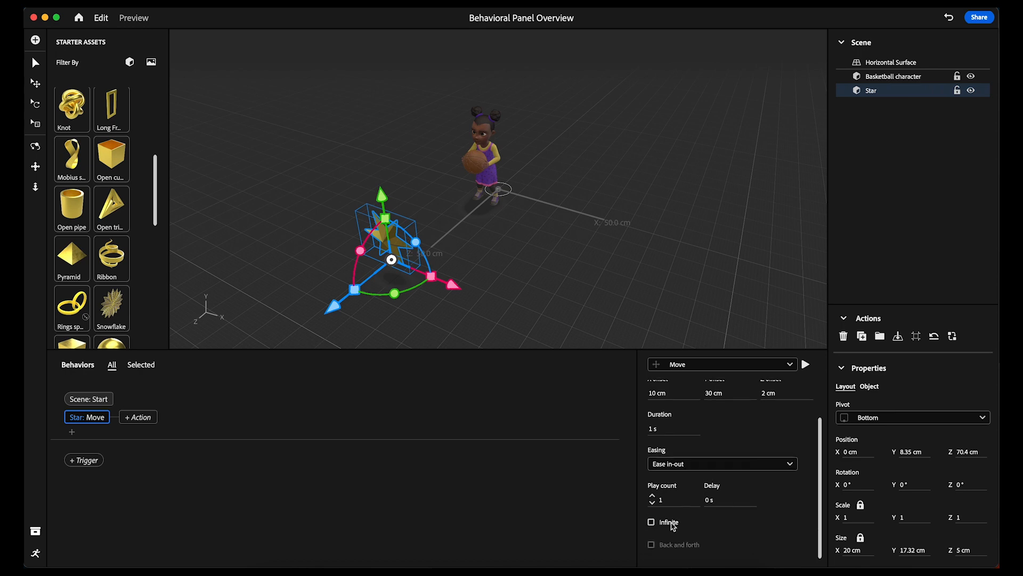
left_click(135, 19)
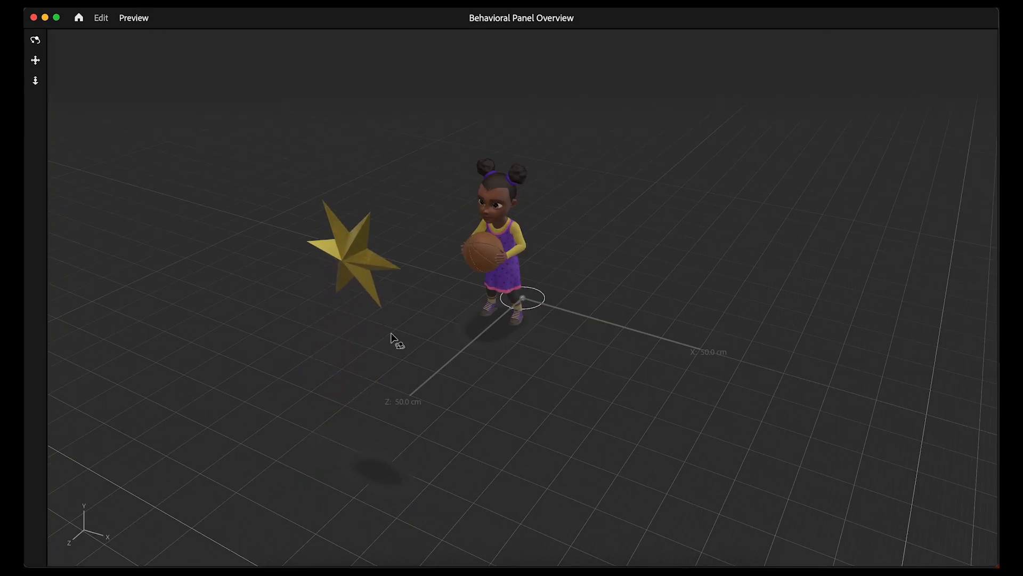
scroll(391, 332, "up", 1)
scroll(391, 333, "down", 5)
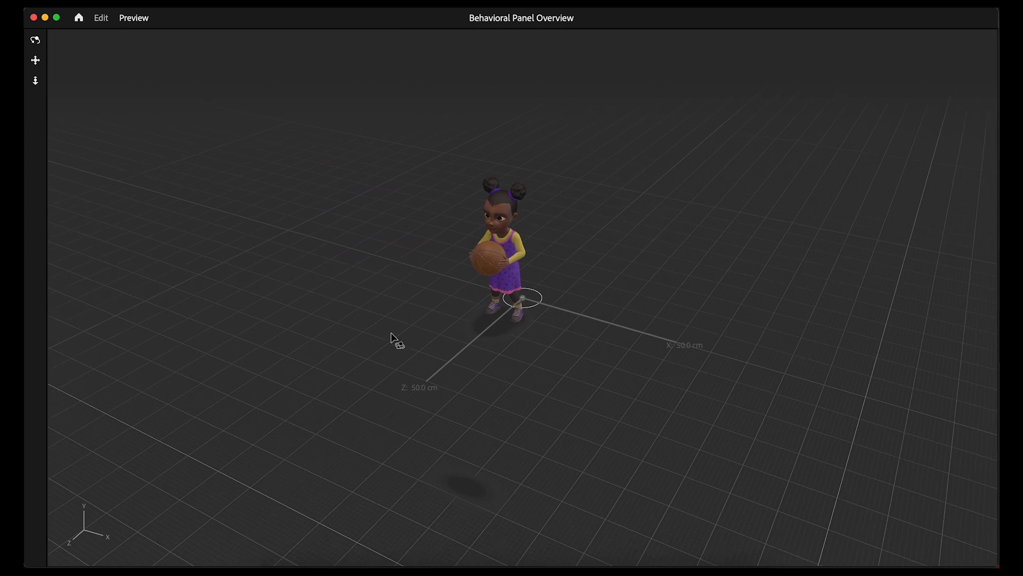
key("Escape")
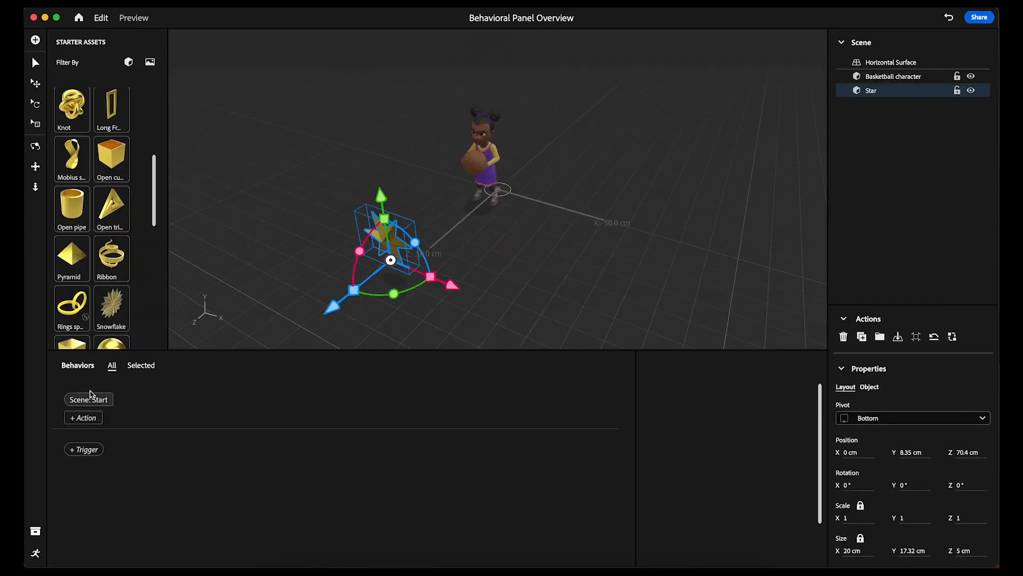
Add a Move to action for the Star targeting the Basketball character, with the Star moved out to about Z 90.4 cm.
left_click(92, 418)
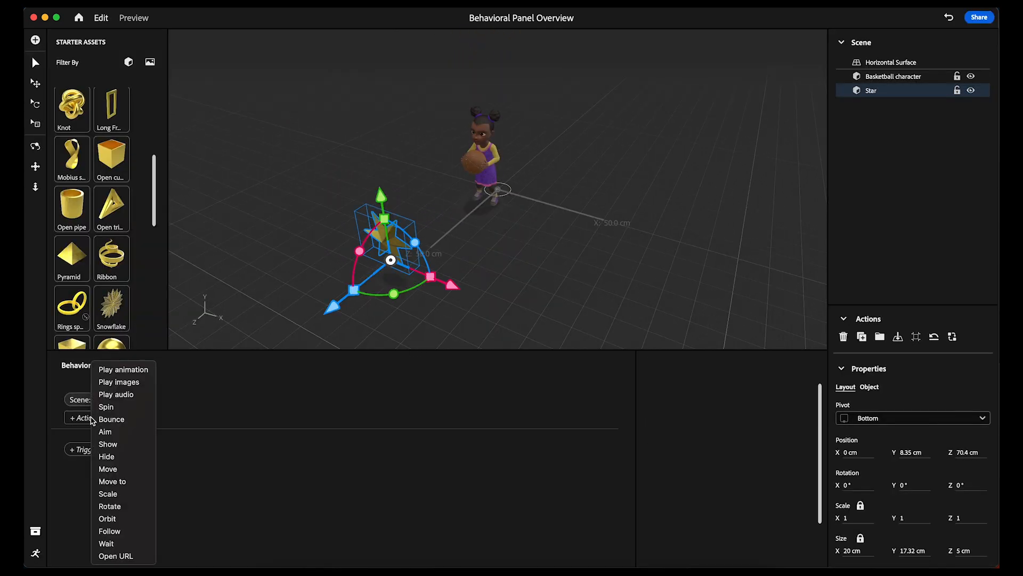
left_click(137, 482)
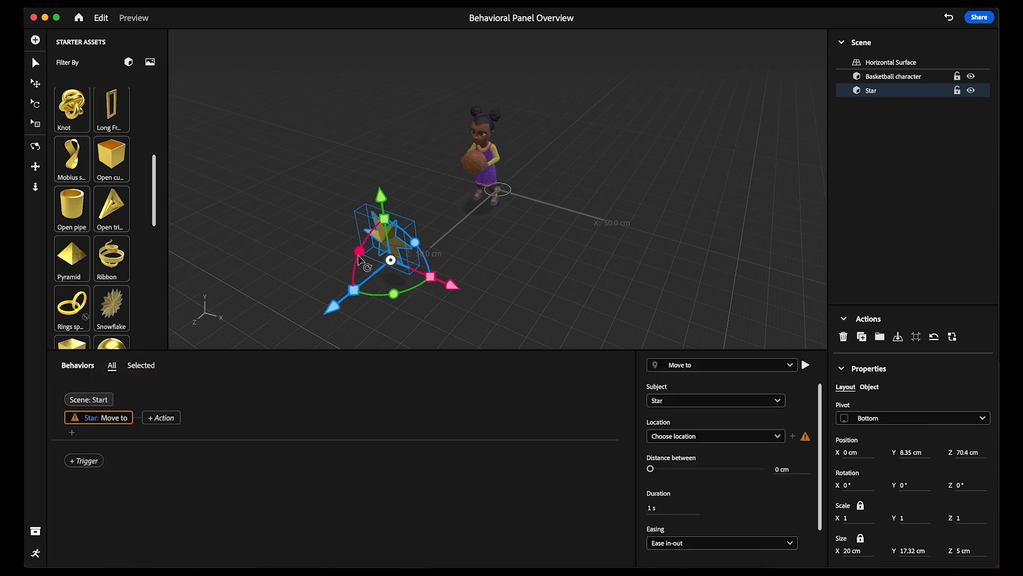
left_click_drag(333, 307, 259, 340)
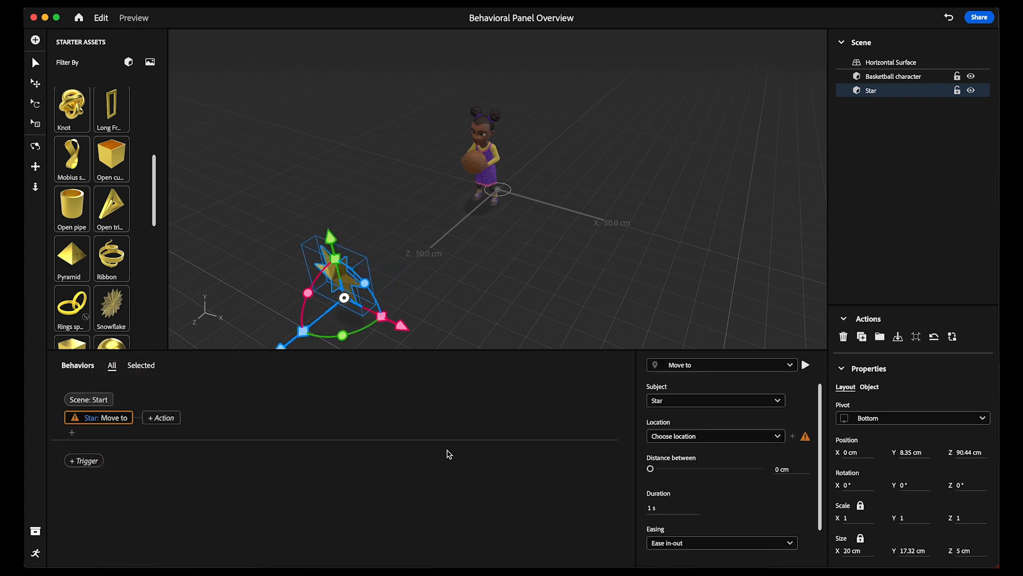
left_click(684, 436)
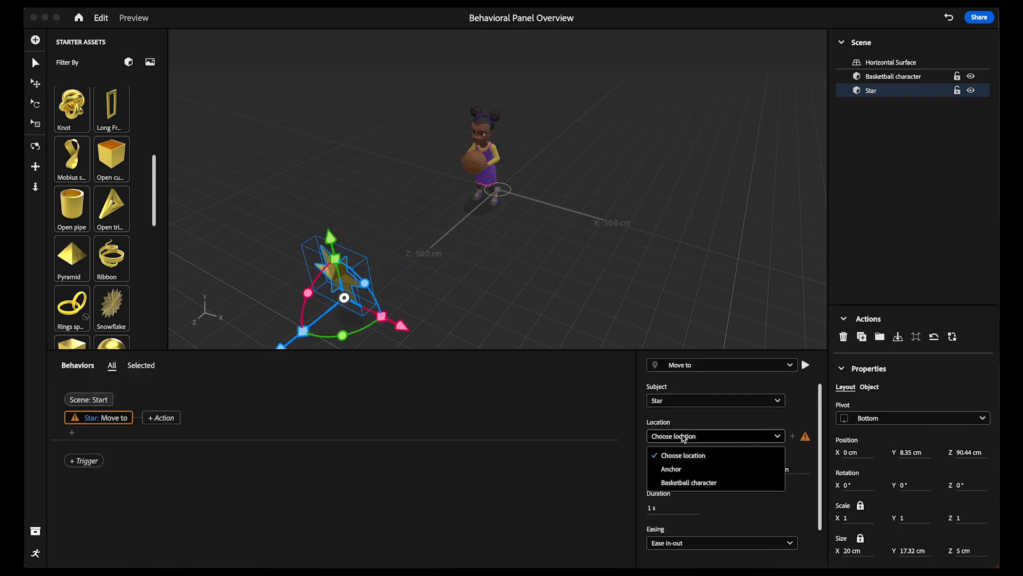
left_click(691, 483)
Set the Star's Move to distance between to about 5.8 cm, keep Ease in-out easing, and preview the action.
mouse_move(651, 469)
left_mouse_down()
mouse_move(764, 473)
mouse_move(649, 478)
mouse_move(657, 476)
left_mouse_up()
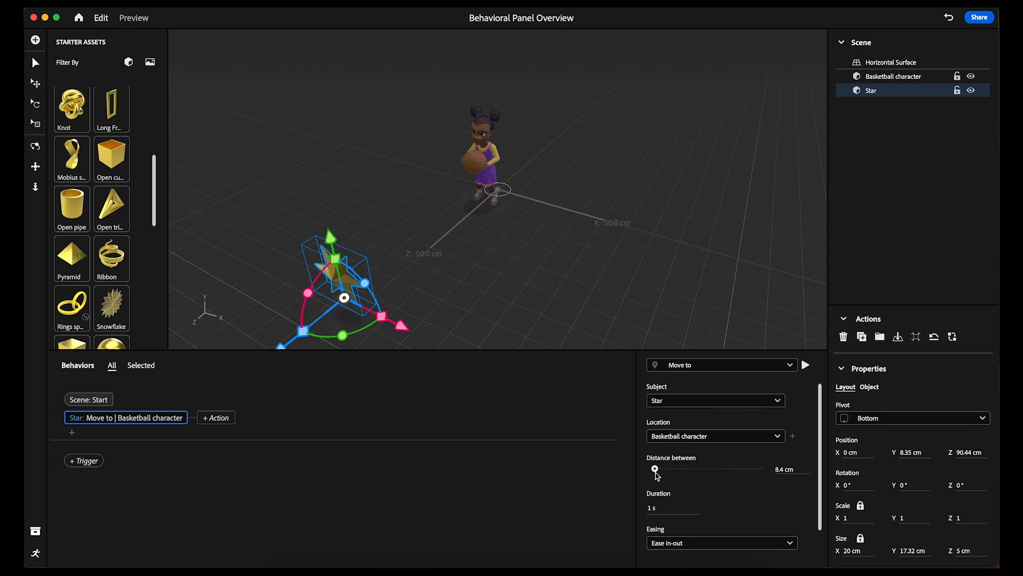
left_click_drag(657, 476, 656, 475)
scroll(686, 535, "down", 1)
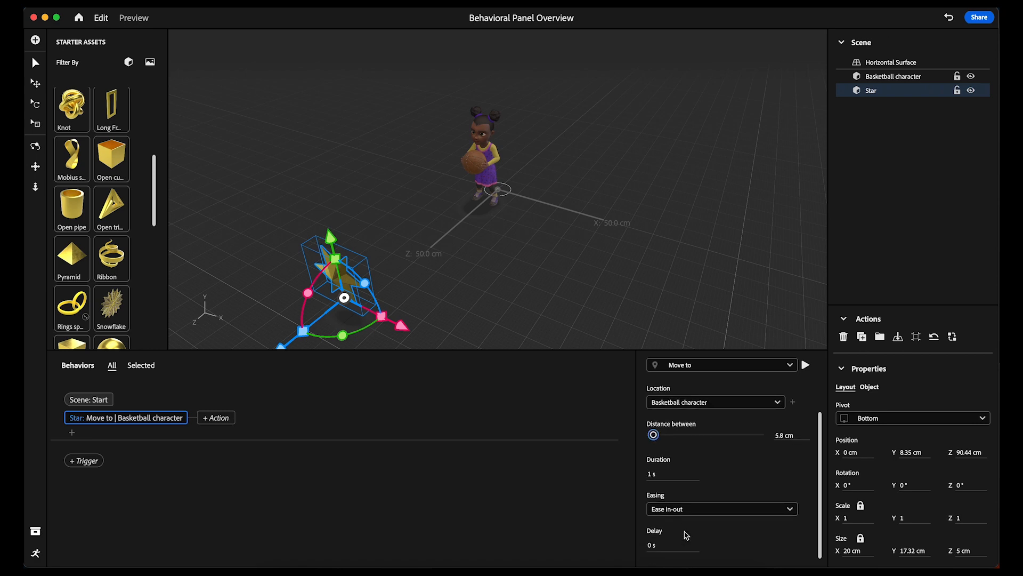
left_click(688, 510)
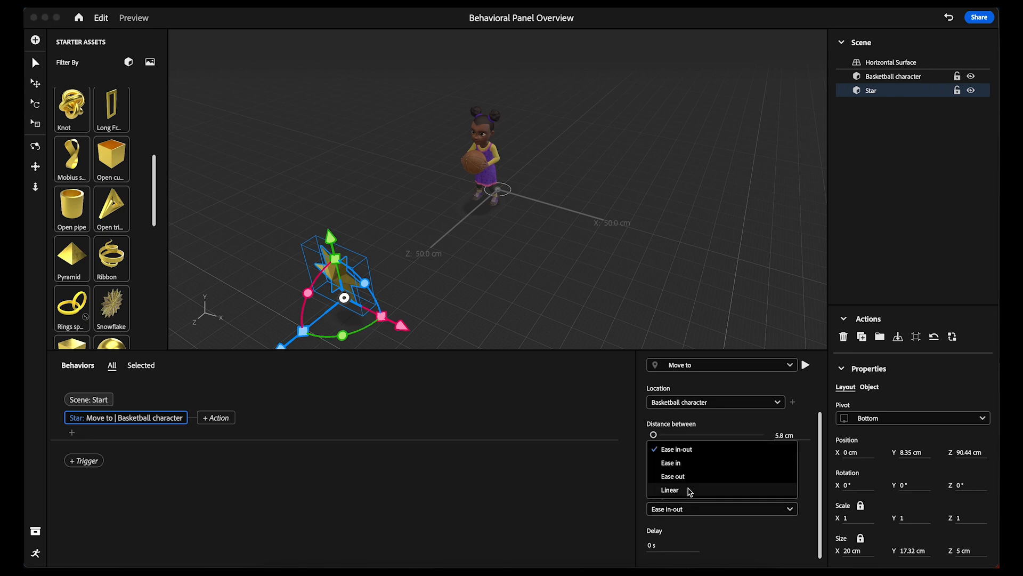
left_click(689, 452)
left_click(688, 511)
left_click(693, 533)
left_click(805, 364)
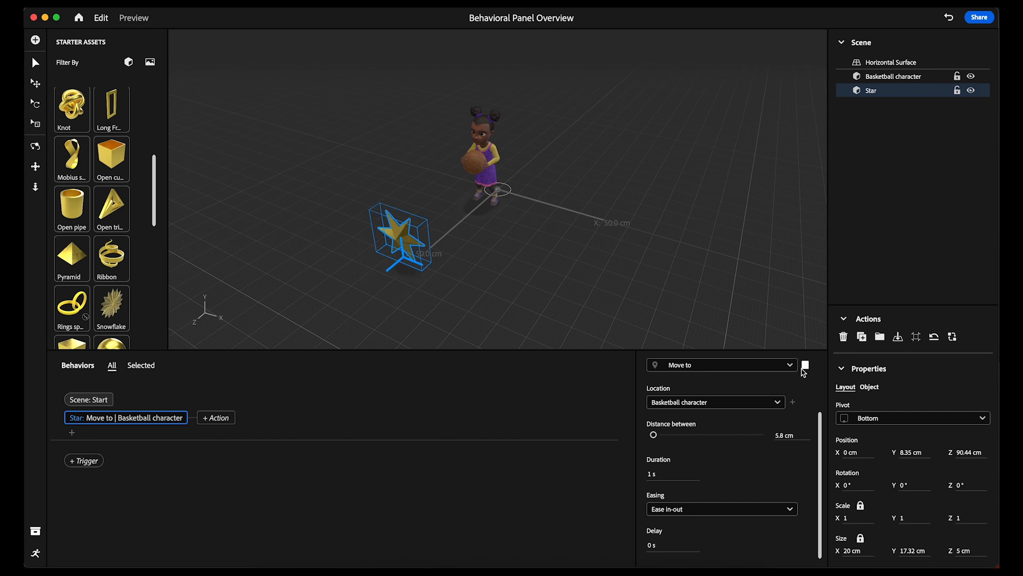
Preview the Star's Move to action with the distance between set to about 50.5 cm, 0 cm and 12 cm in turn.
left_click_drag(653, 434, 678, 434)
left_click(805, 364)
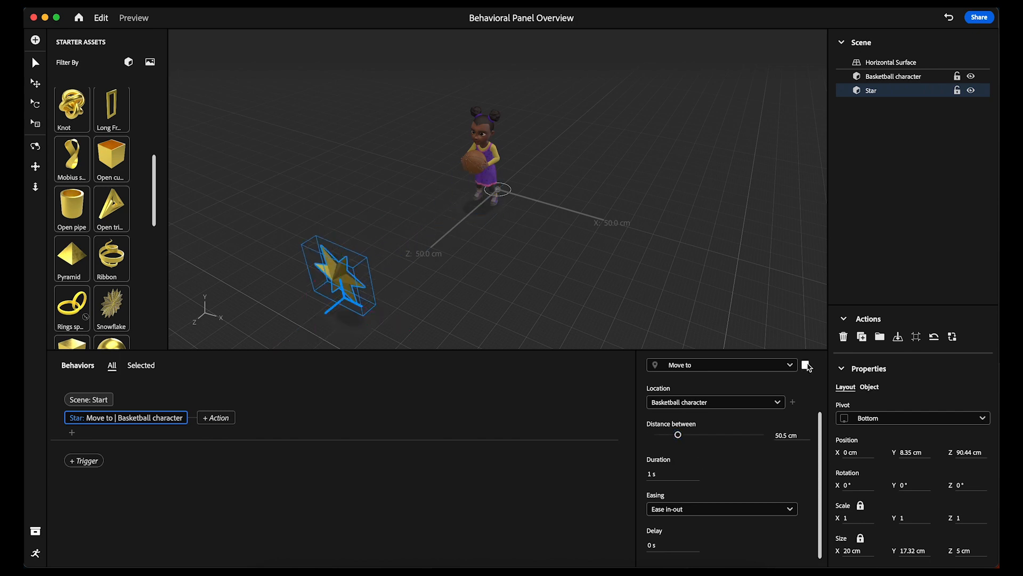
left_click(780, 436)
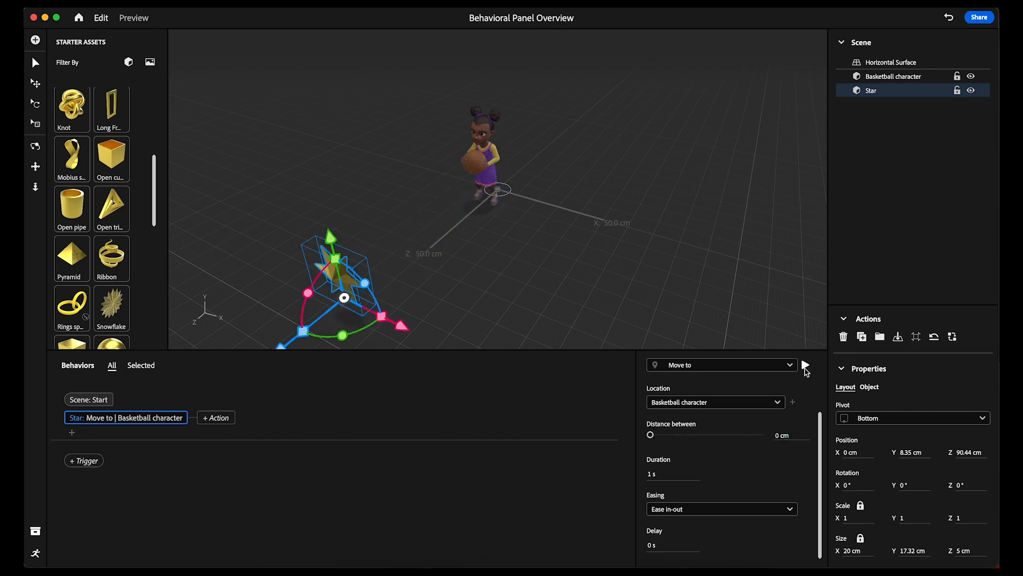
type("12")
key("Return")
left_click(805, 366)
right_click_drag(643, 290, 533, 290)
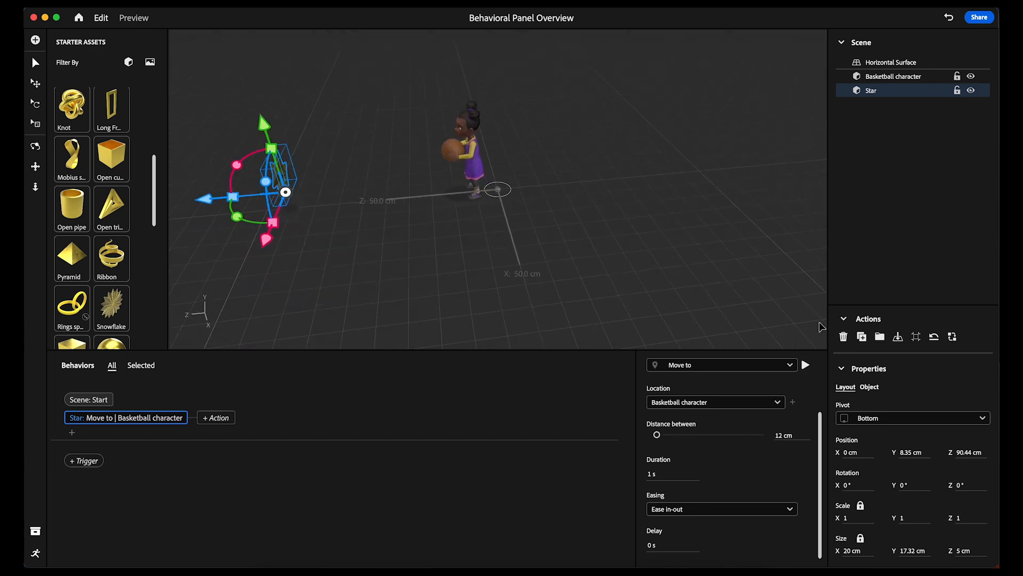
left_click(883, 259)
left_click(805, 365)
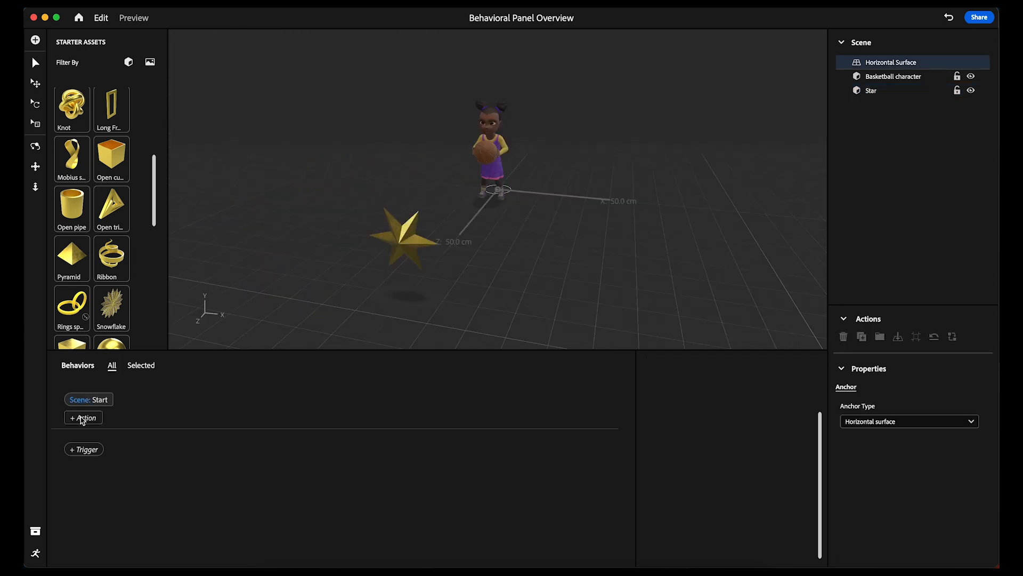
left_click(83, 418)
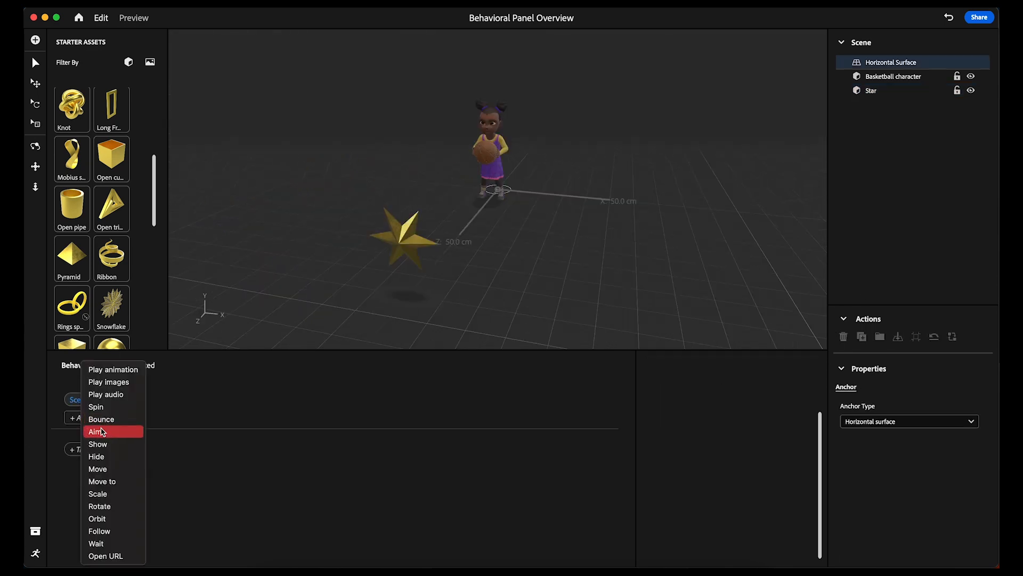
left_click(114, 491)
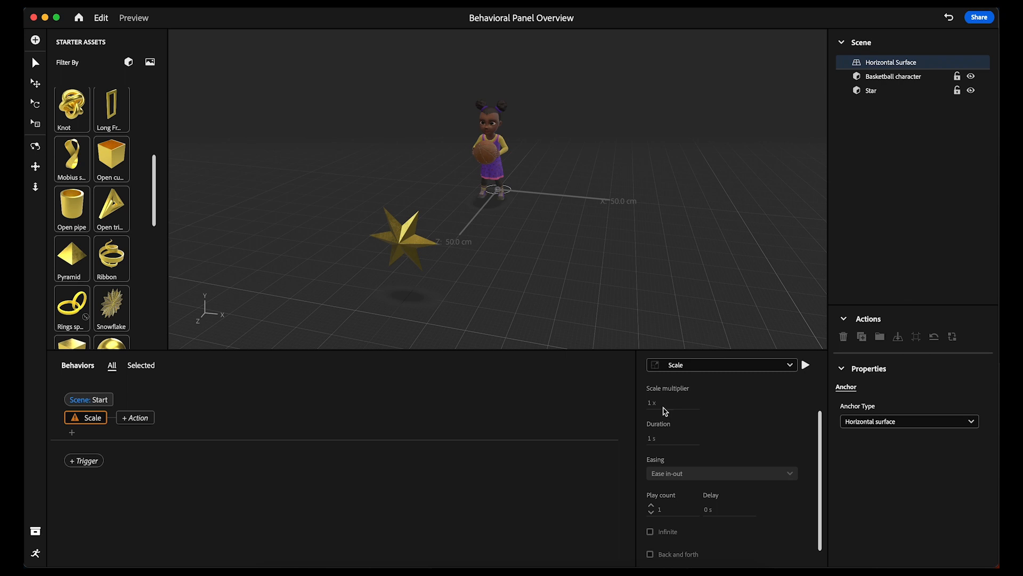
left_click(895, 97)
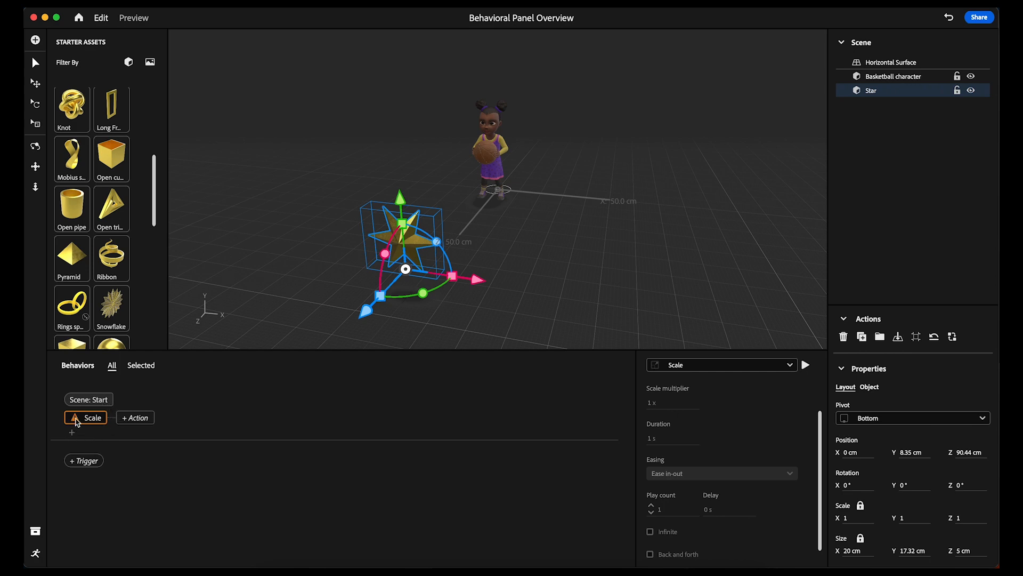
key("Delete")
Add a Scale action for the Star with a 5x multiplier and 2.5 s duration, and preview the scene.
left_click(78, 418)
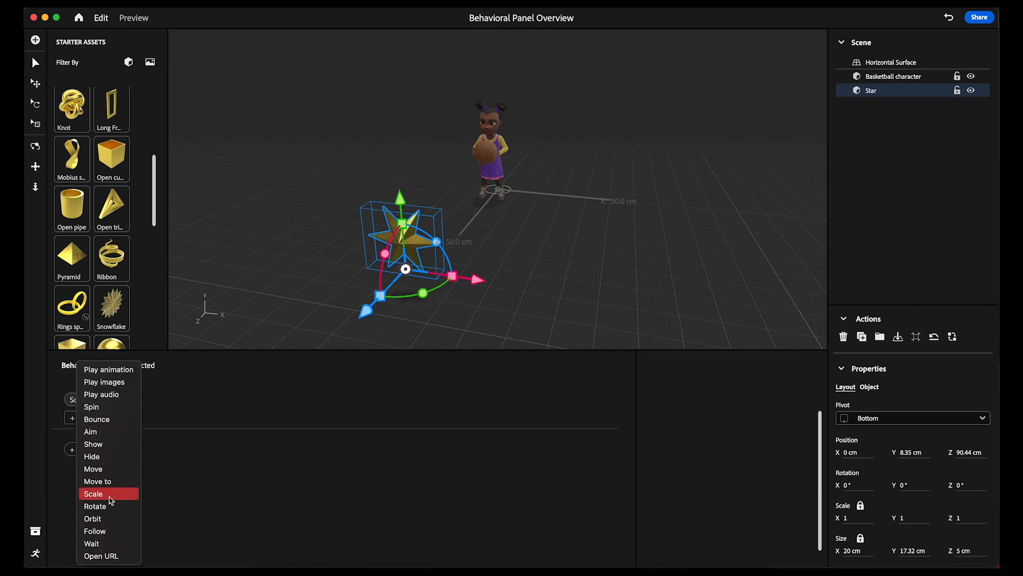
left_click(110, 496)
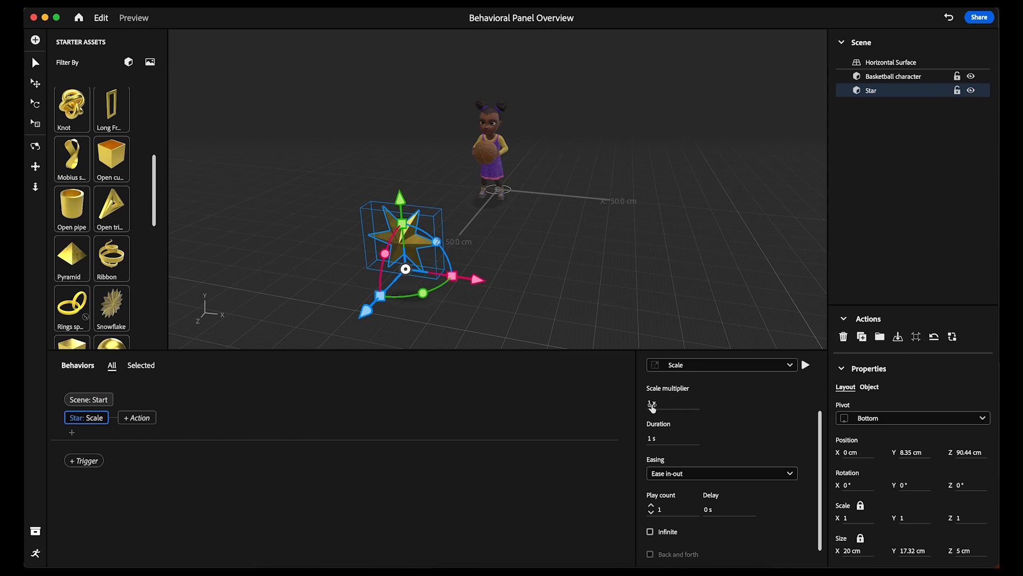
left_click(653, 404)
type("5")
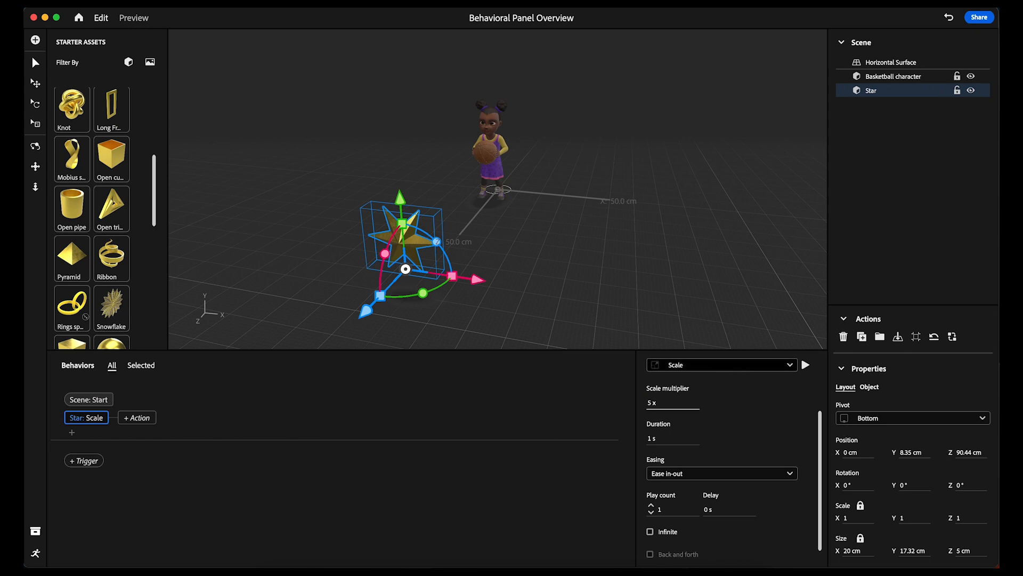
left_click(652, 440)
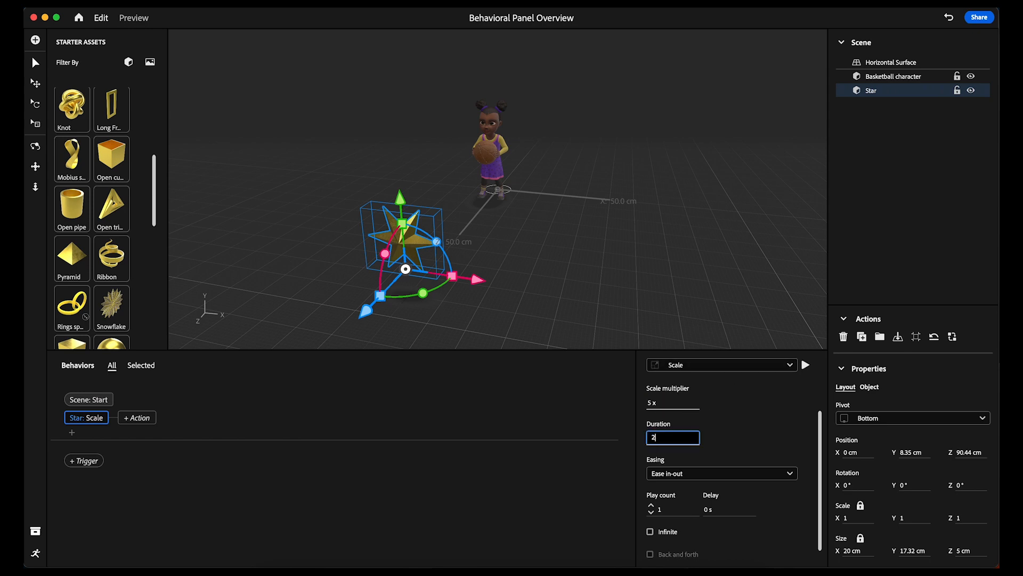
type("2")
key("Return")
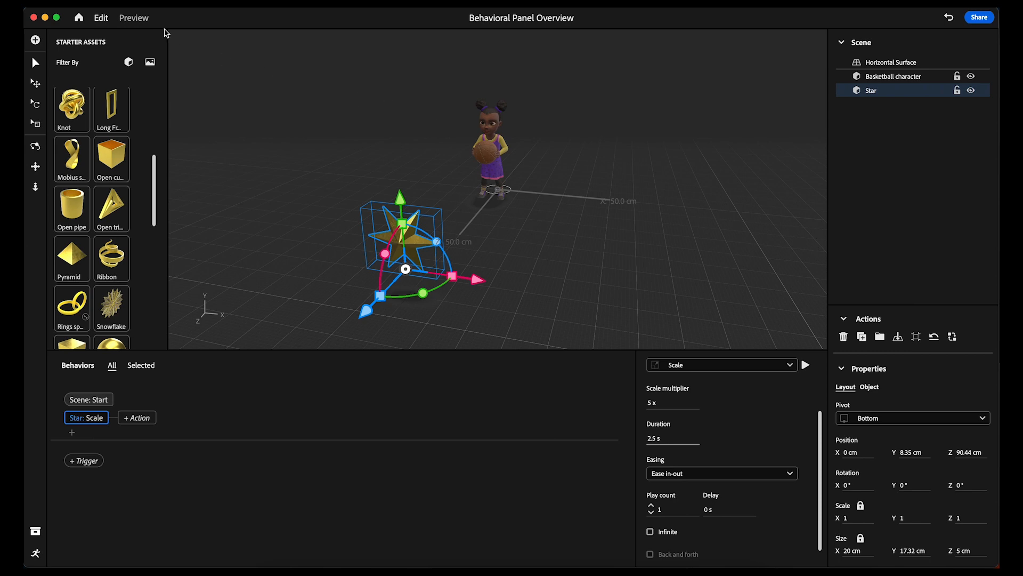
left_click(135, 19)
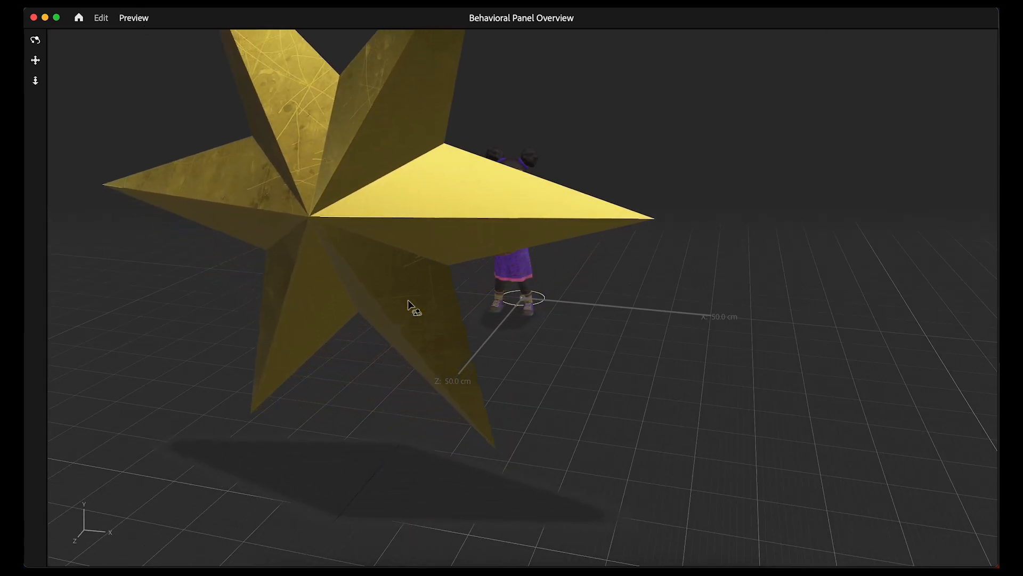
left_click(101, 18)
Make the Star's Scale action infinite, preview the scene, and return to editing.
left_click(667, 523)
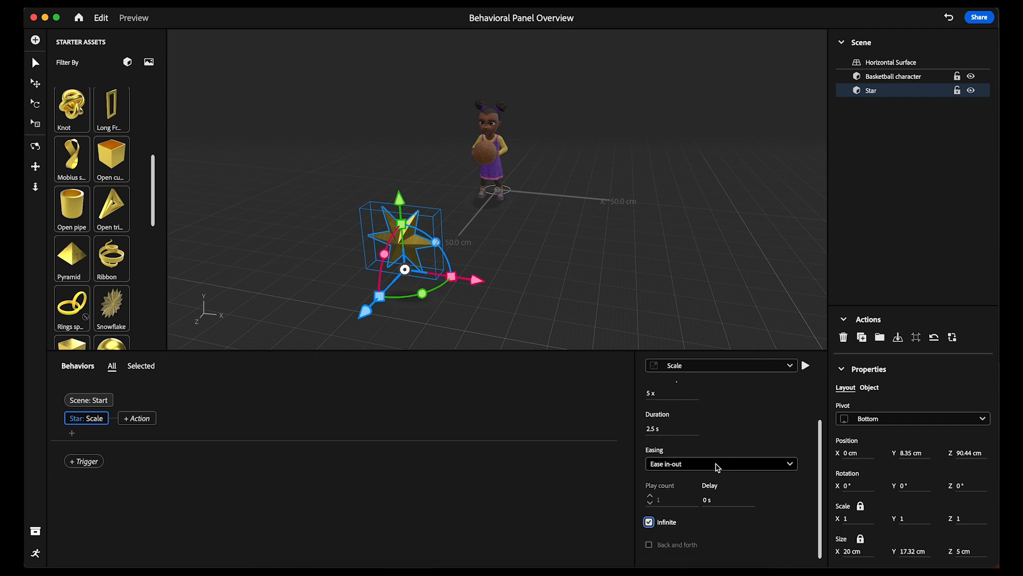
scroll(716, 447, "up", 2)
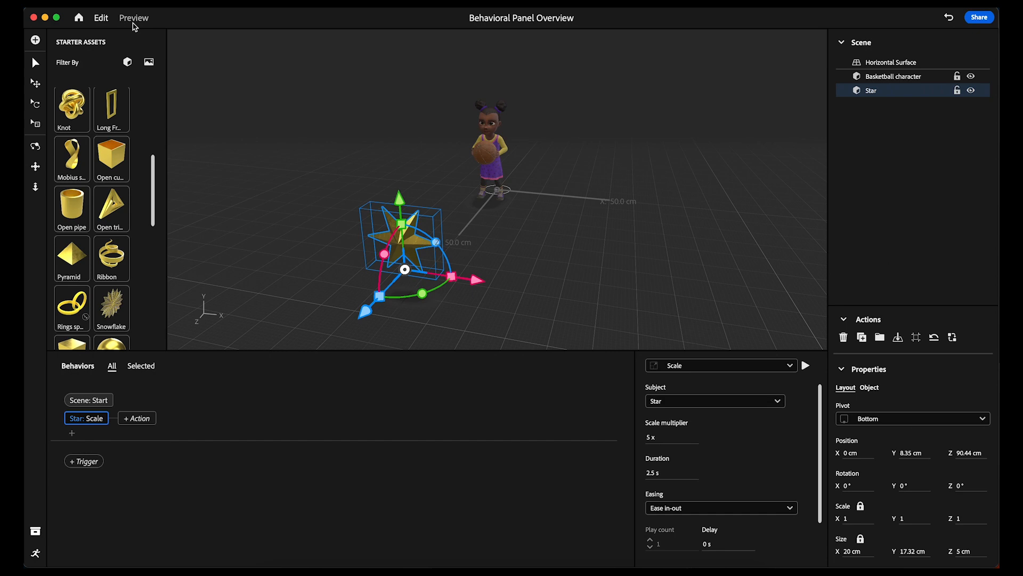
left_click(132, 19)
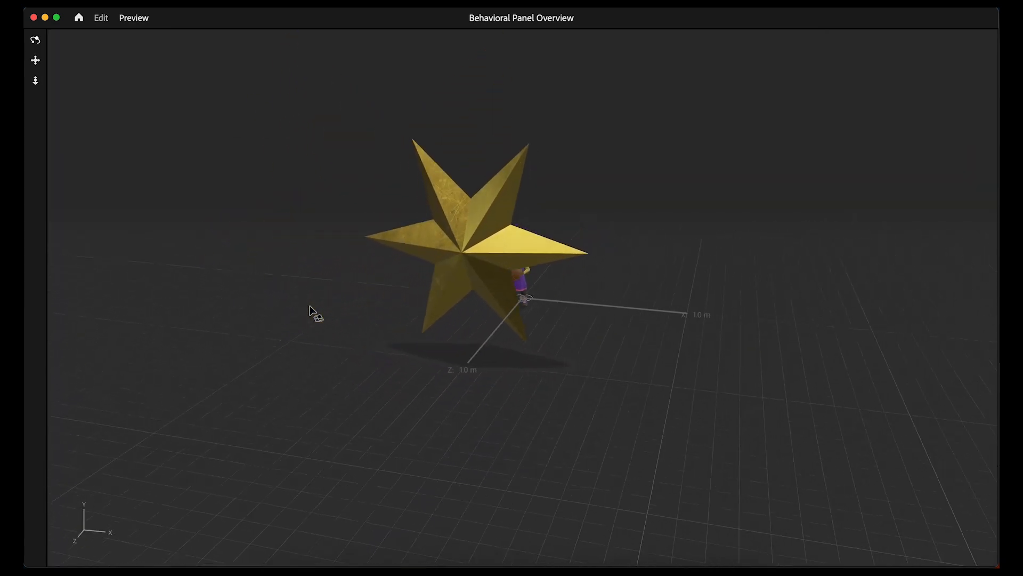
left_click(103, 18)
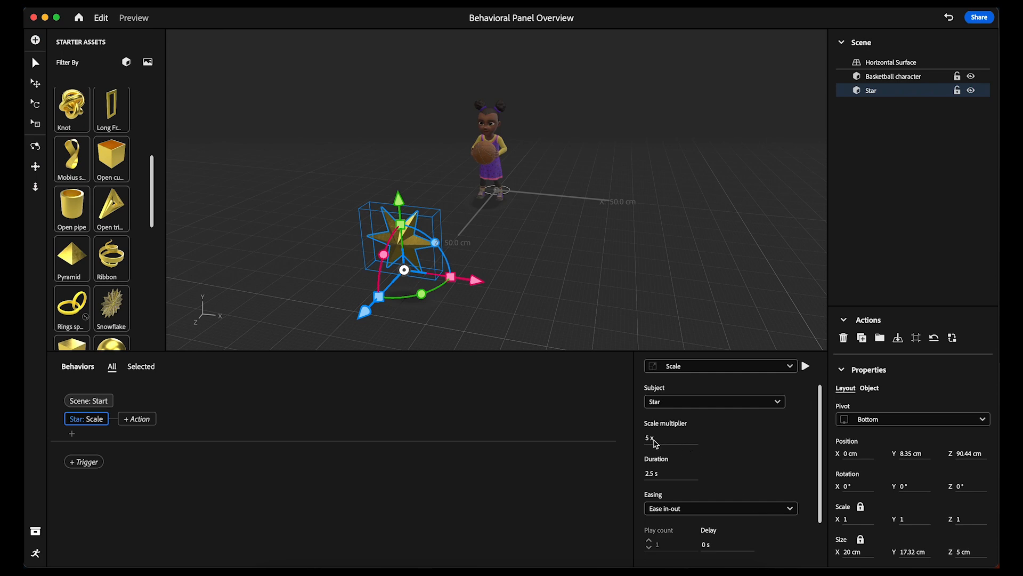
Set the Star's Scale multiplier to -5 and preview the action.
left_click(652, 443)
type("-5")
key("Return")
left_click(806, 367)
Turn off infinite playback for the Star's Scale action and delete the action.
scroll(697, 456, "down", 3)
left_click(651, 521)
left_click(80, 421)
key("Delete")
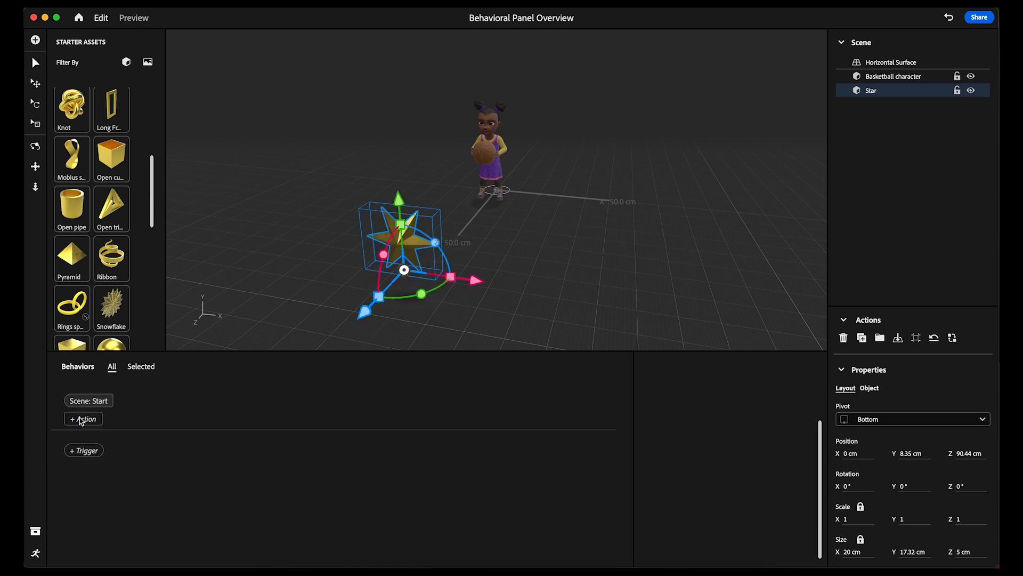
Add a Rotate action for the Star with a yaw of 10° and preview it.
left_click(81, 421)
left_click(96, 508)
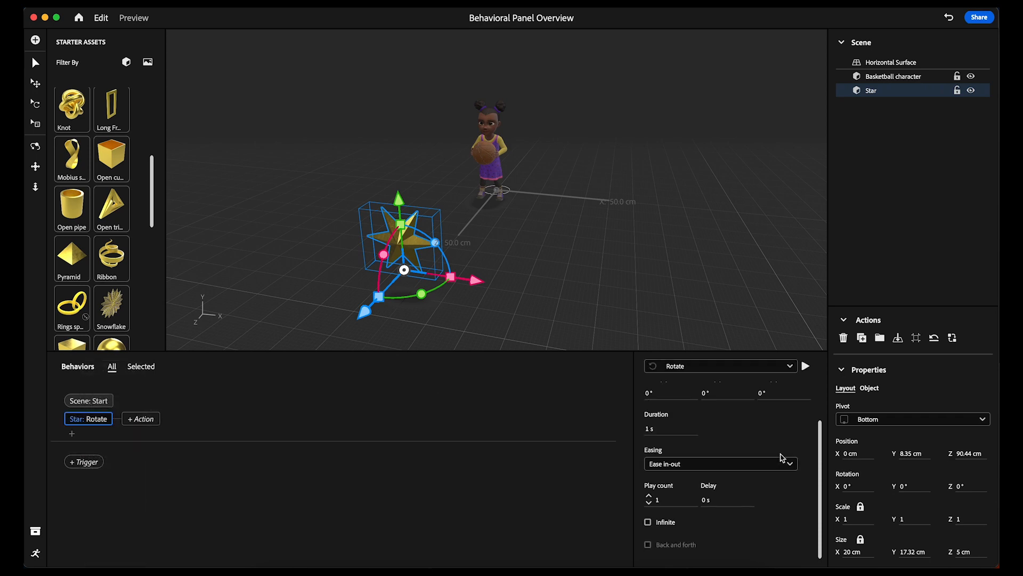
scroll(680, 414, "up", 2)
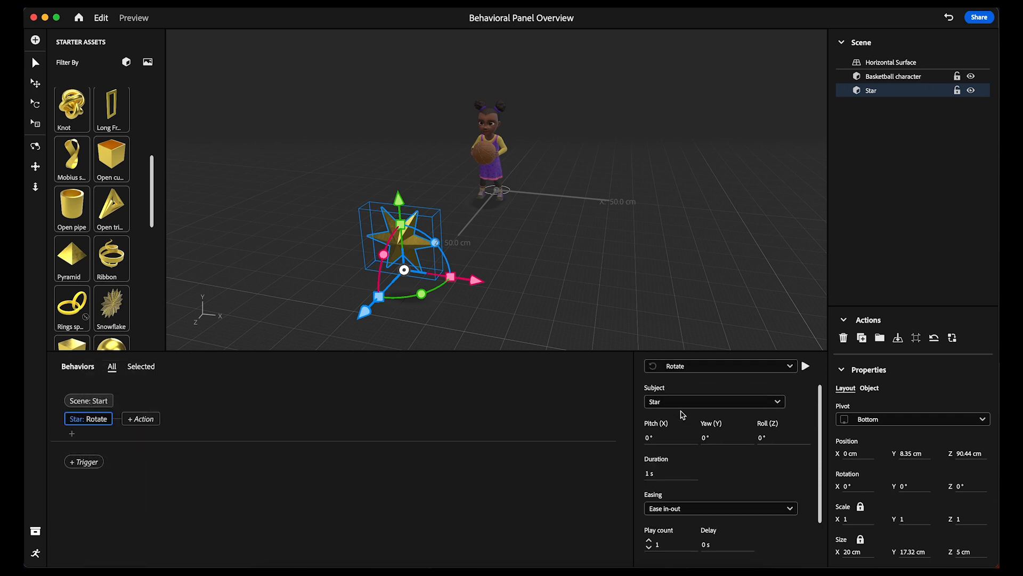
left_click(705, 438)
type("10")
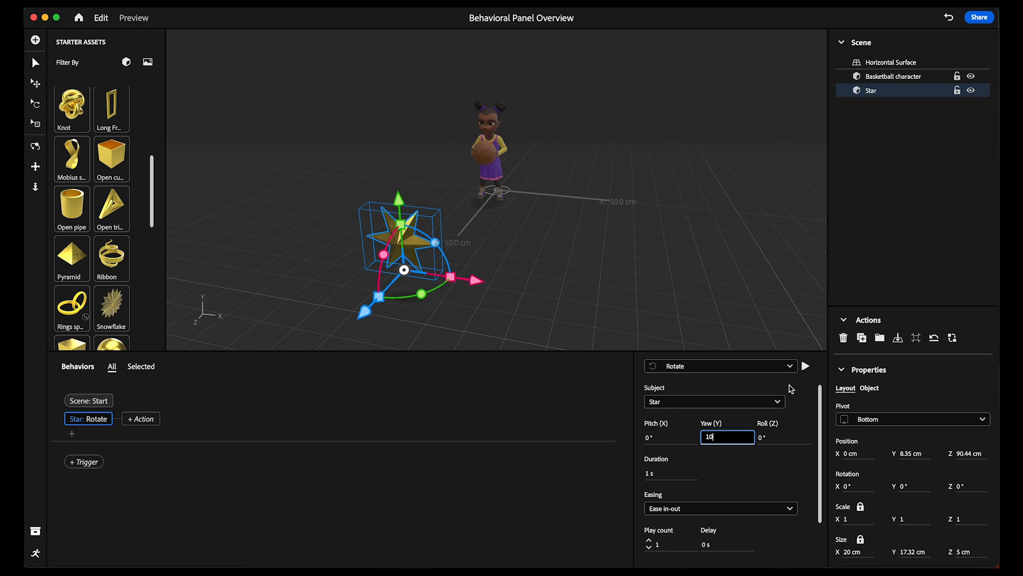
left_click(805, 366)
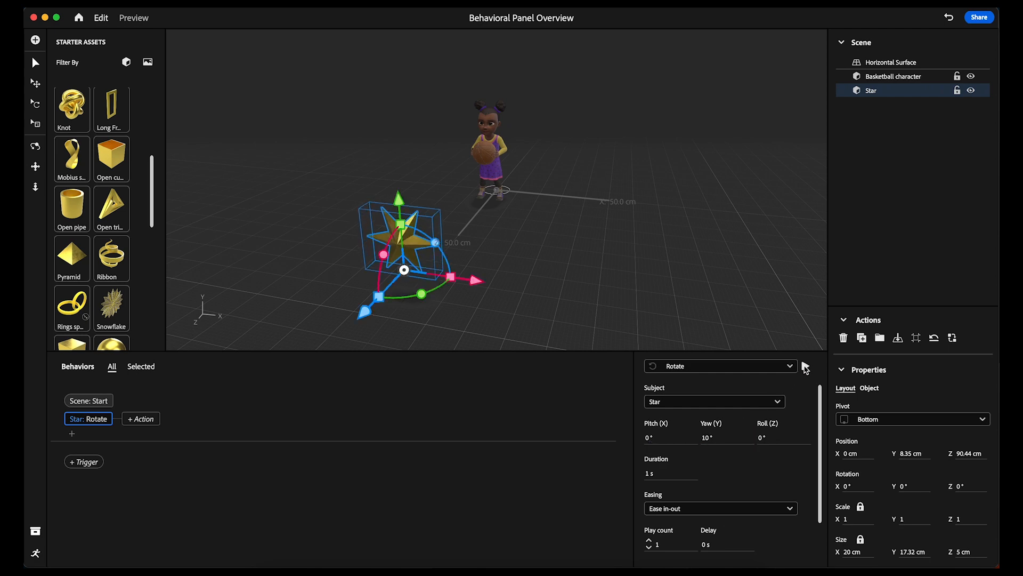
Set the yaw of the Star's Rotate action to 360° and preview it.
left_click(707, 438)
type("360")
key("Return")
left_click(805, 365)
Set the pitch of the Star's Rotate action to 50° and preview it.
left_click(650, 438)
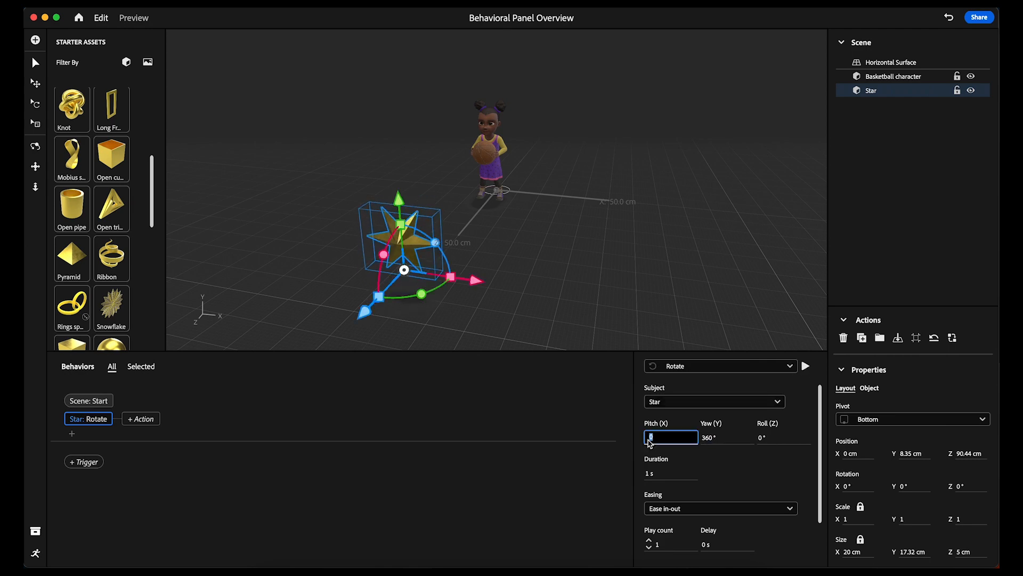
type("50")
key("Return")
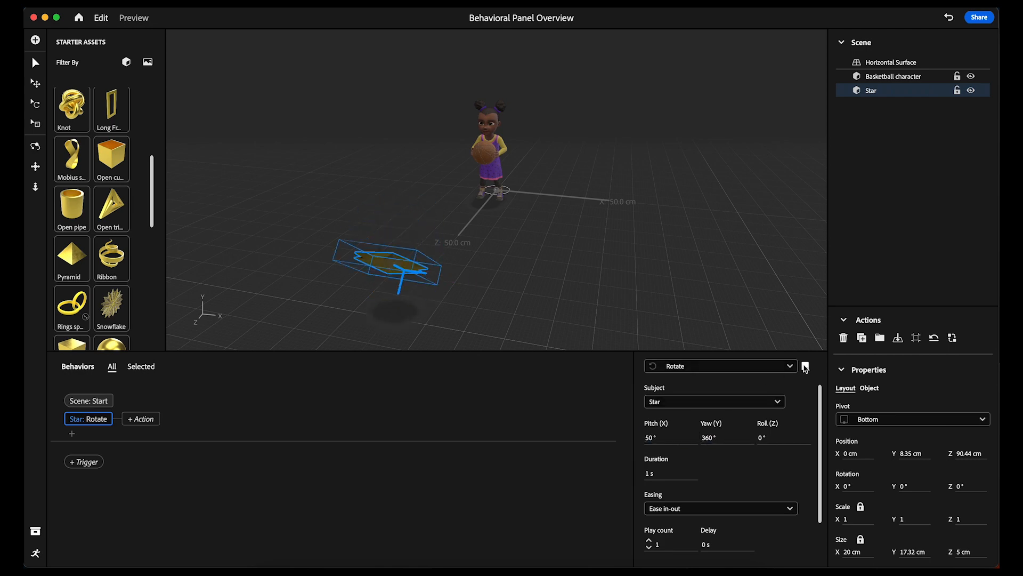
Change the Star's pivot to Center and preview the Rotate action.
left_click(864, 419)
left_click(868, 448)
left_click(805, 365)
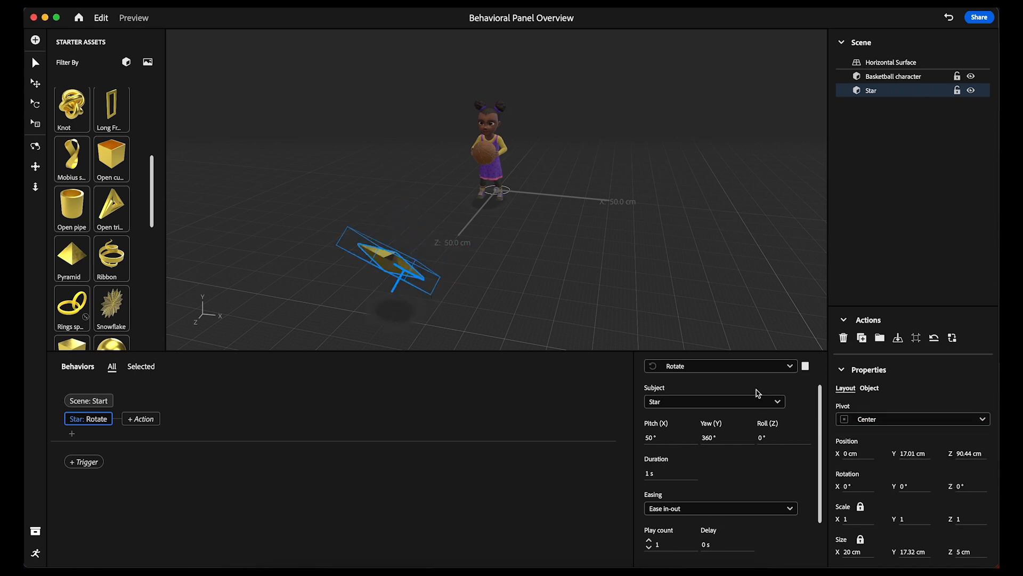
Set the pitch and roll of the Star's Rotate action to 360° and preview each change.
left_click(649, 438)
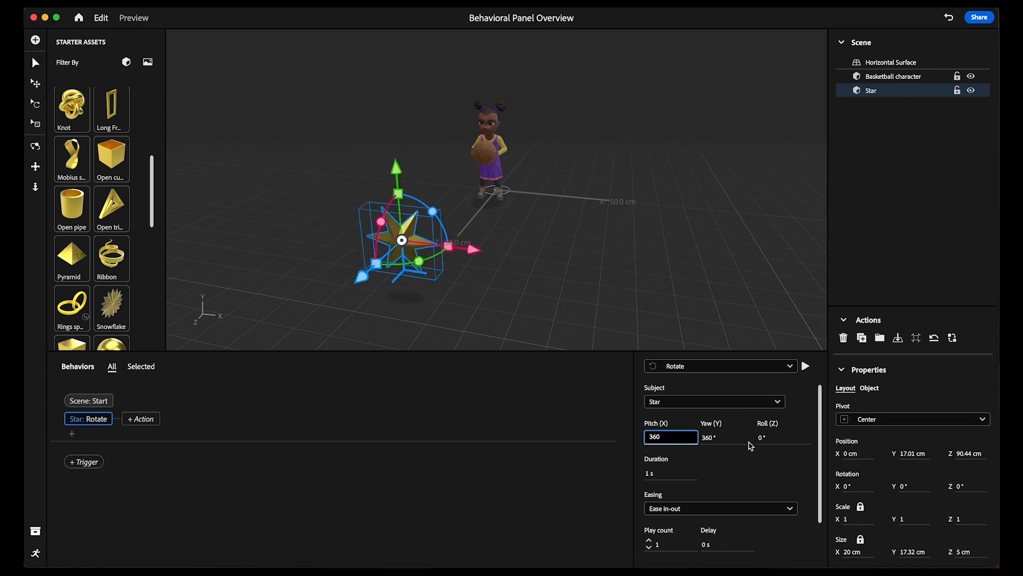
key("Return")
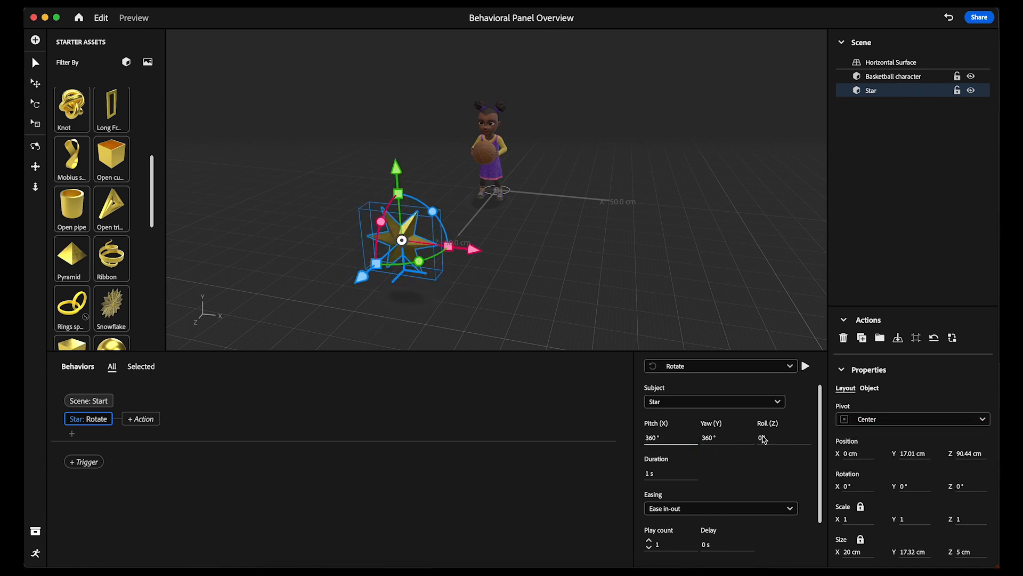
left_click(806, 366)
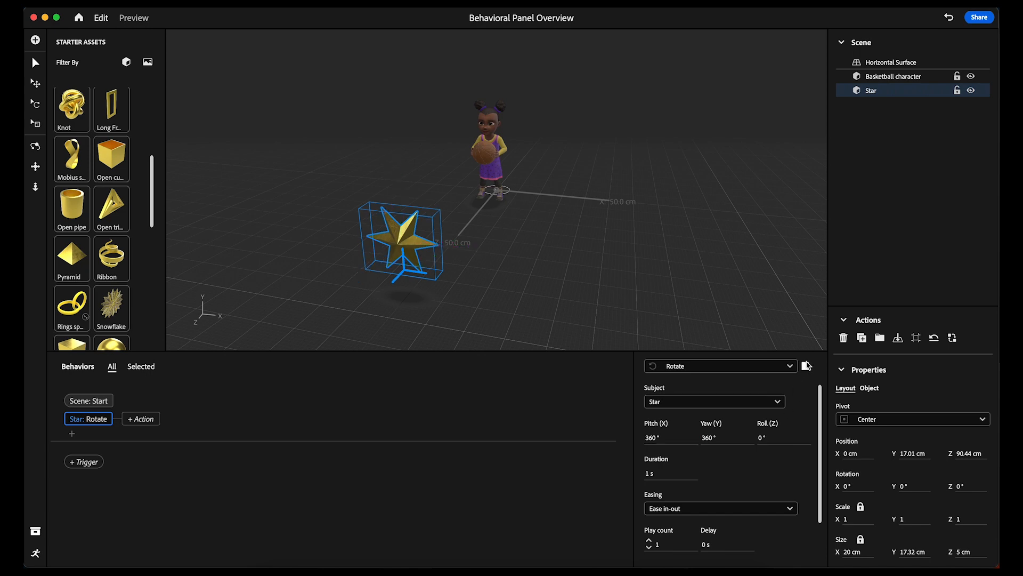
left_click(762, 439)
key("Return")
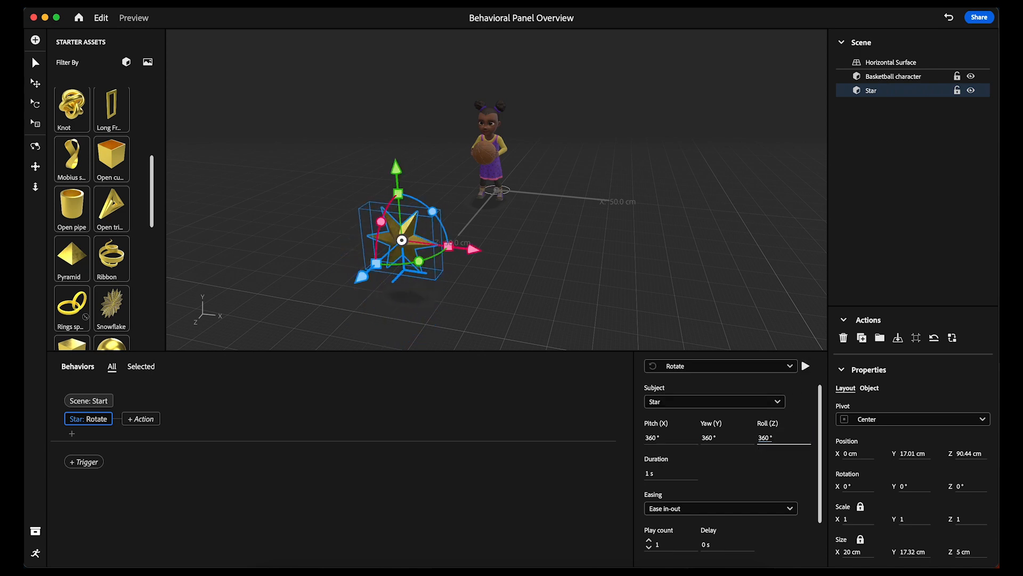
left_click(806, 366)
Make the Star's Rotate action repeat infinitely and preview the whole scene.
scroll(703, 483, "down", 2)
left_click(663, 522)
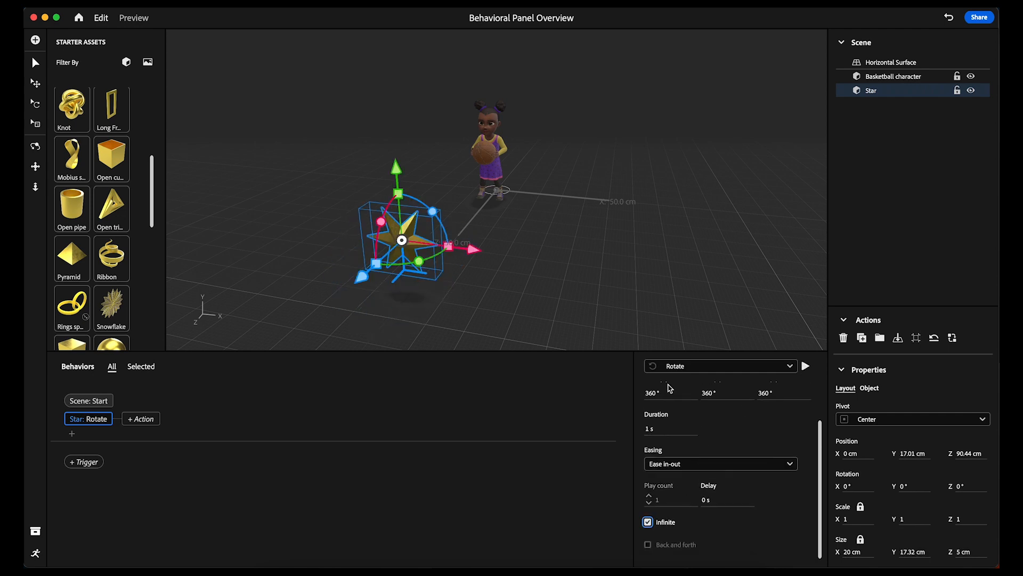
left_click(138, 18)
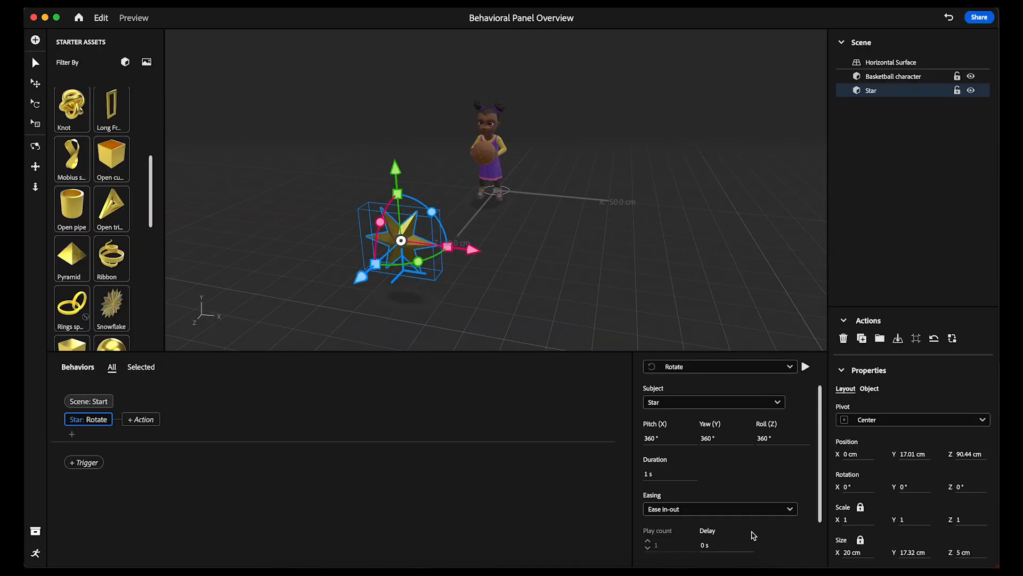
Set the easing of the Star's Rotate action to Linear and preview the scene.
left_click(733, 509)
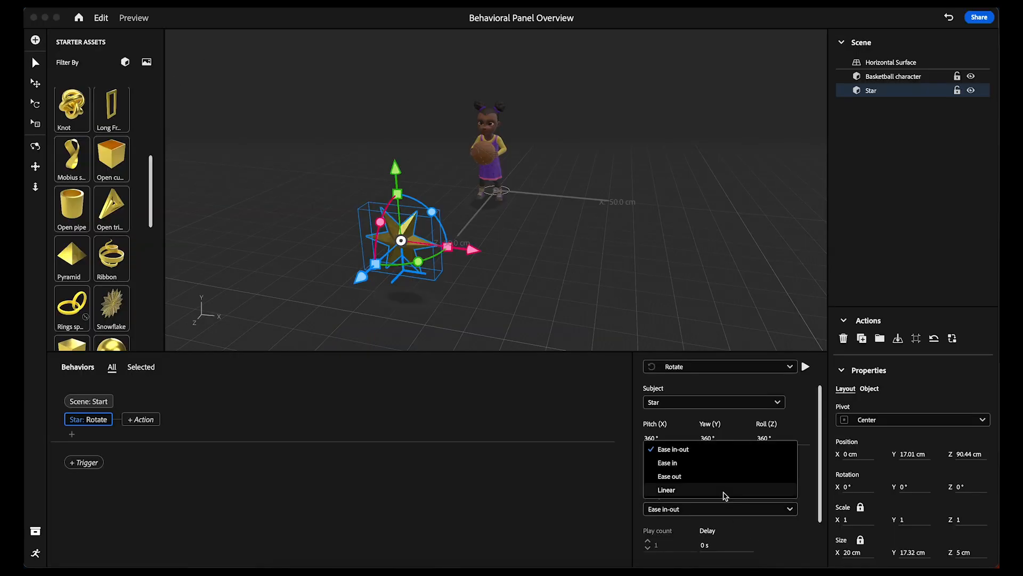
left_click(723, 491)
left_click(139, 19)
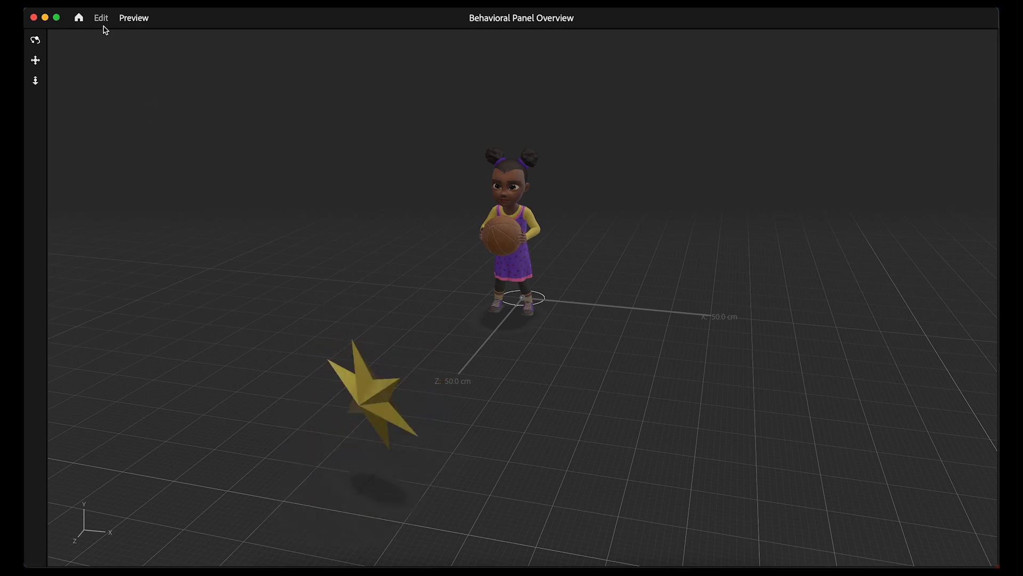
left_click(102, 17)
Add an Orbit action for the Star parallel to Rotate, with the Basketball character as its center.
left_click(86, 419)
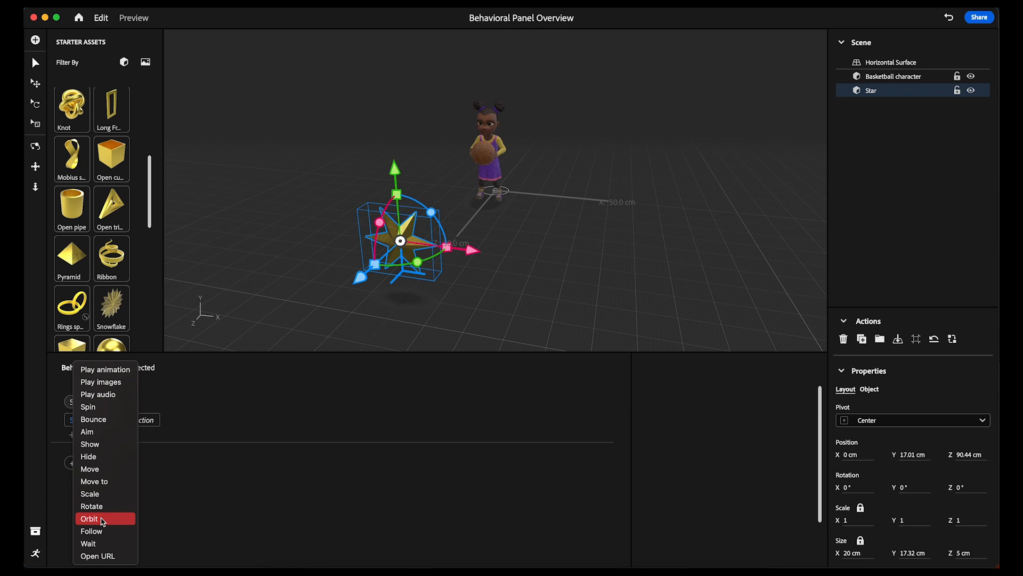
left_click(102, 519)
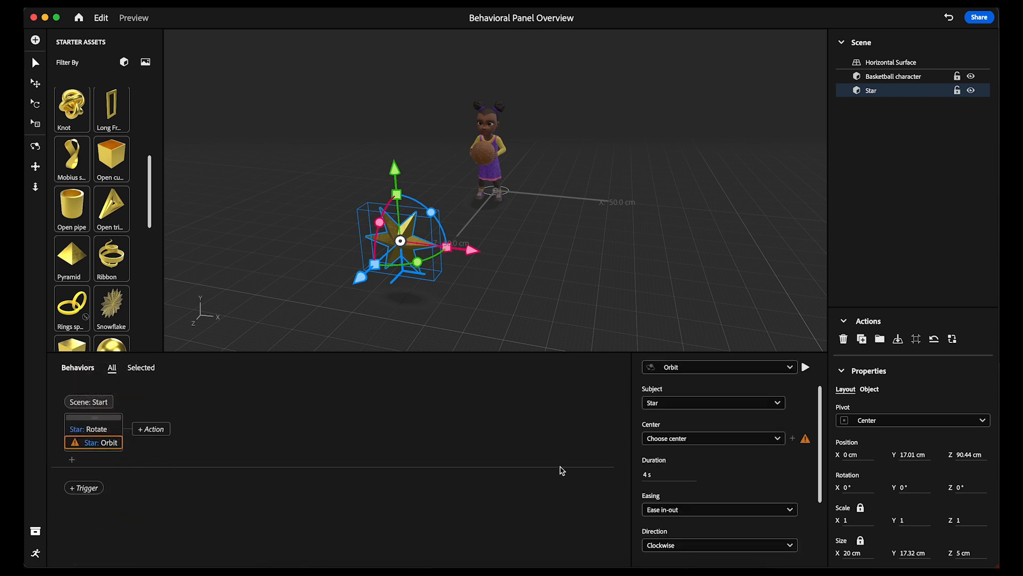
left_click(701, 439)
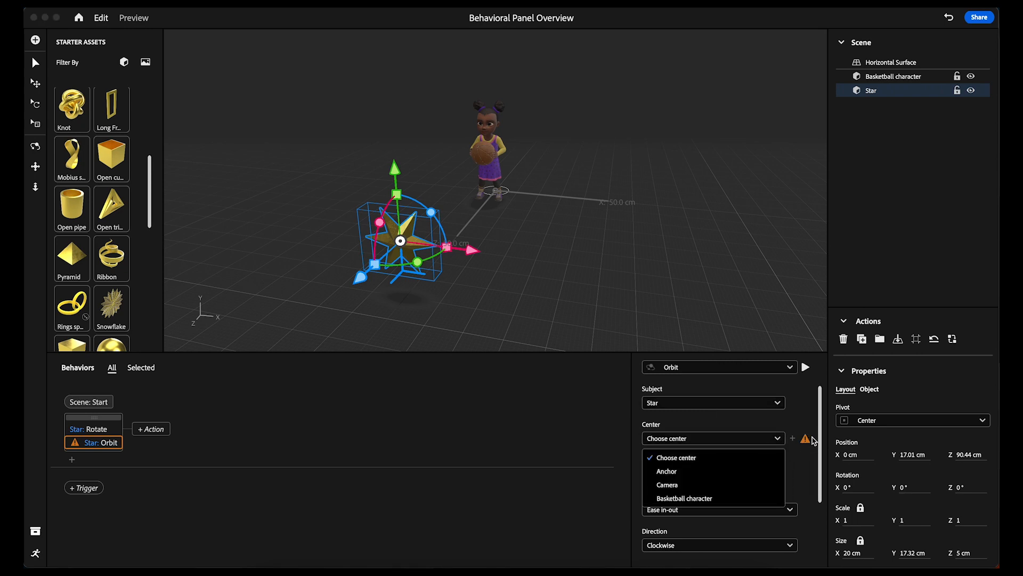
left_click(716, 498)
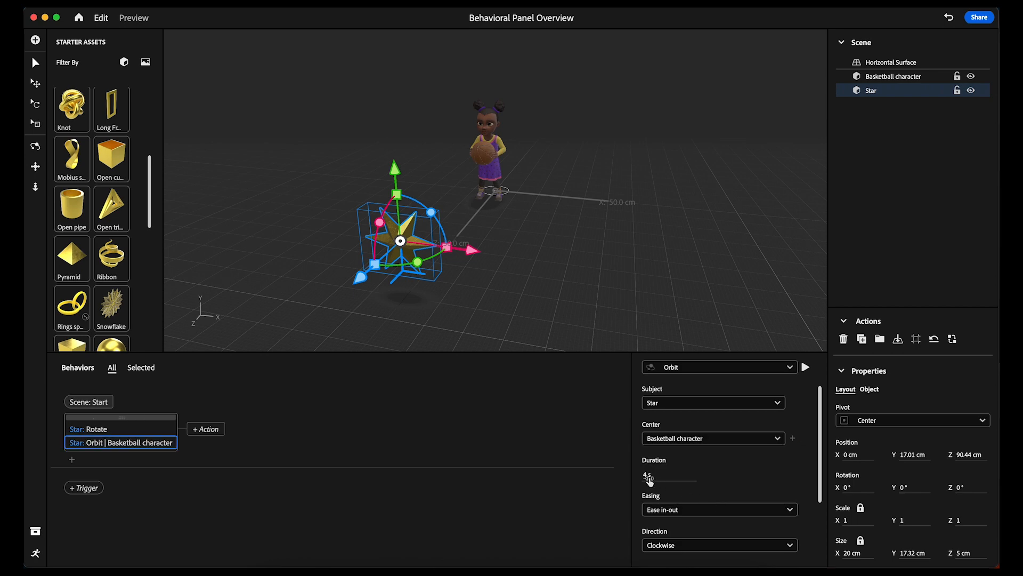
Set the Star's Orbit action to Linear easing and infinite repetition, and preview the scene.
left_click(675, 510)
left_click(680, 491)
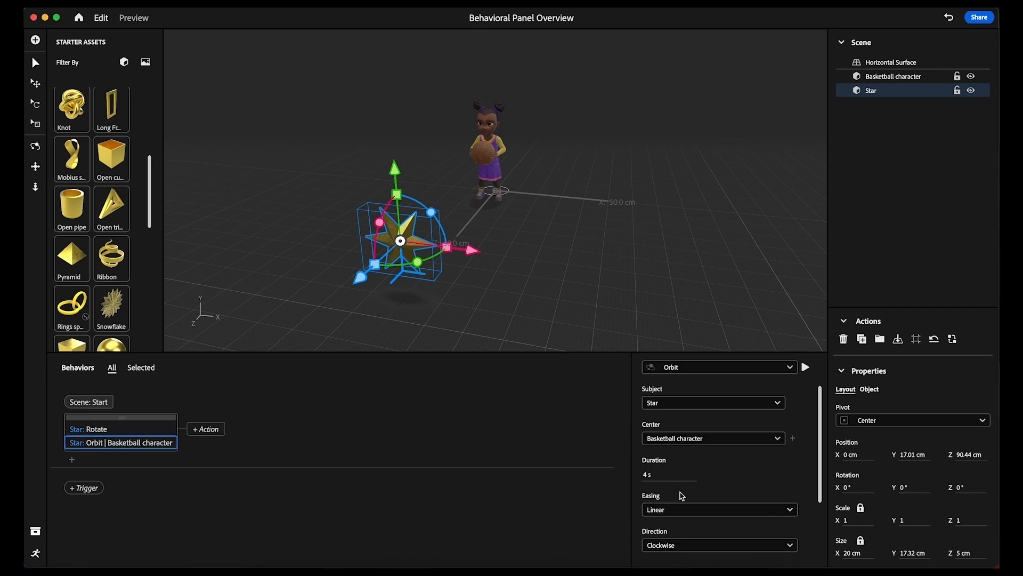
scroll(682, 496, "down", 3)
left_click(657, 523)
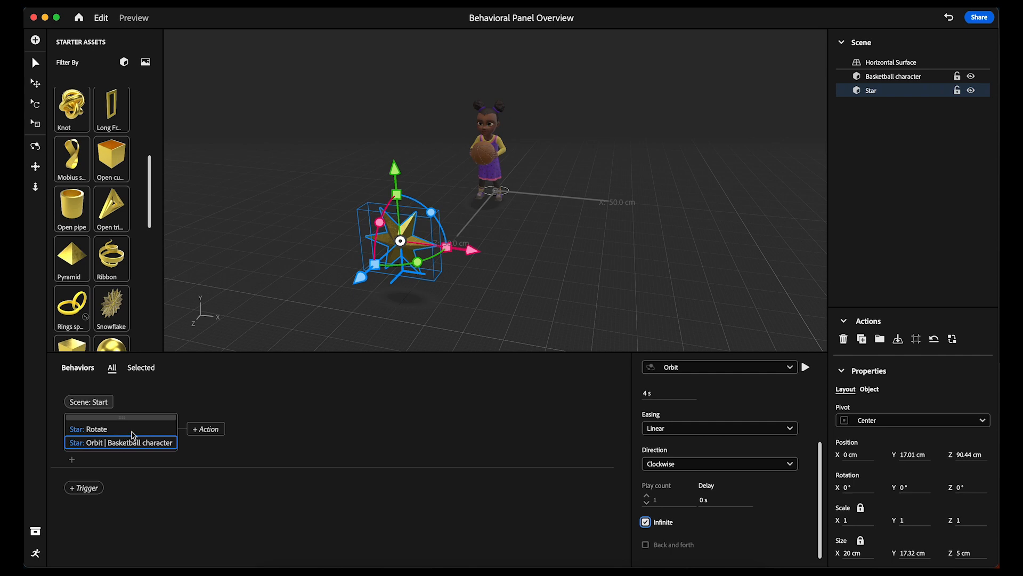
left_click(142, 20)
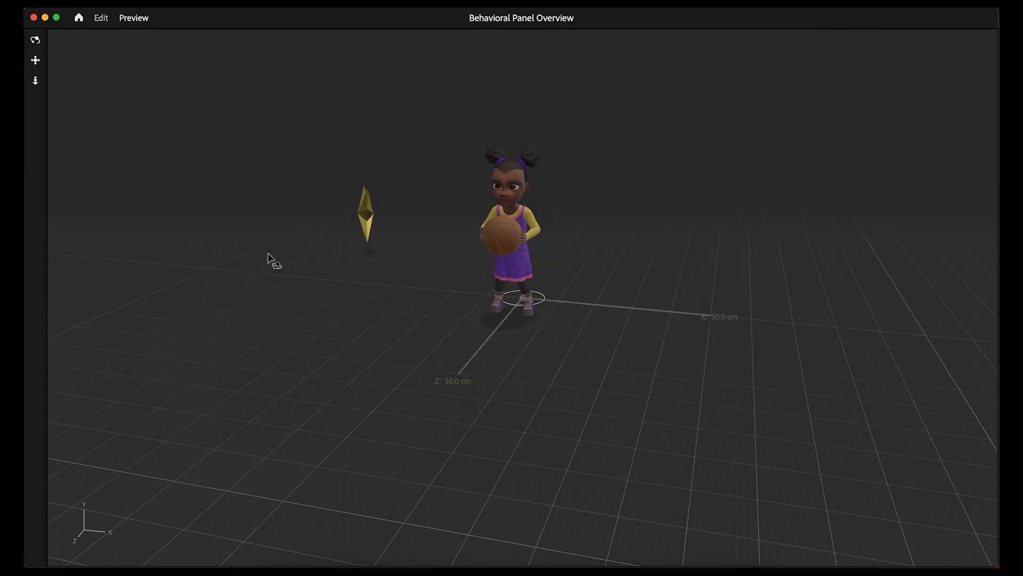
Delete the Star's Orbit and Rotate actions from the Start trigger.
scroll(267, 253, "down", 5)
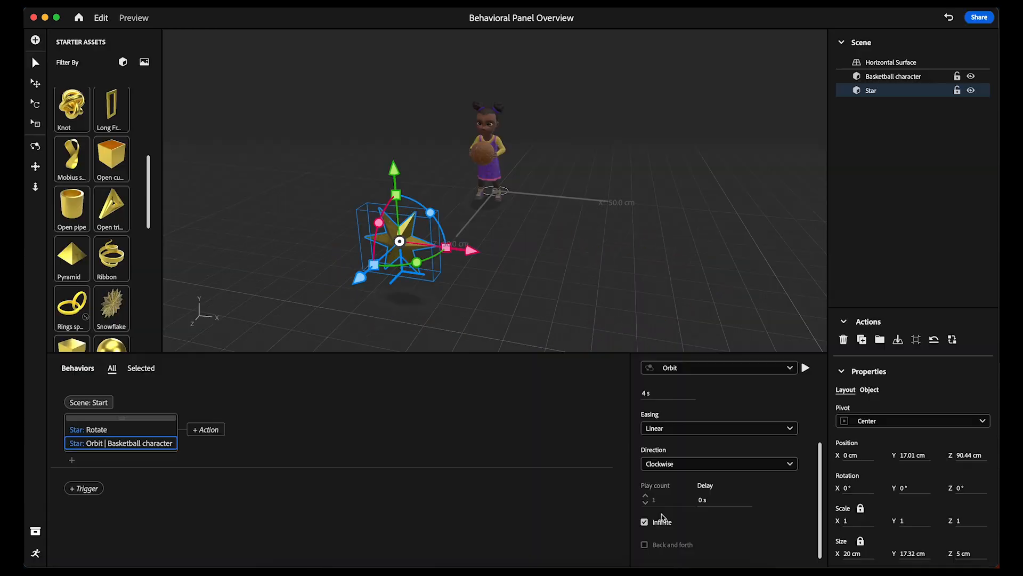
left_click(645, 522)
key("Delete")
key("Delete")
Add a Follow action for the Star under the Start trigger, with the Basketball character as its target.
left_click(91, 425)
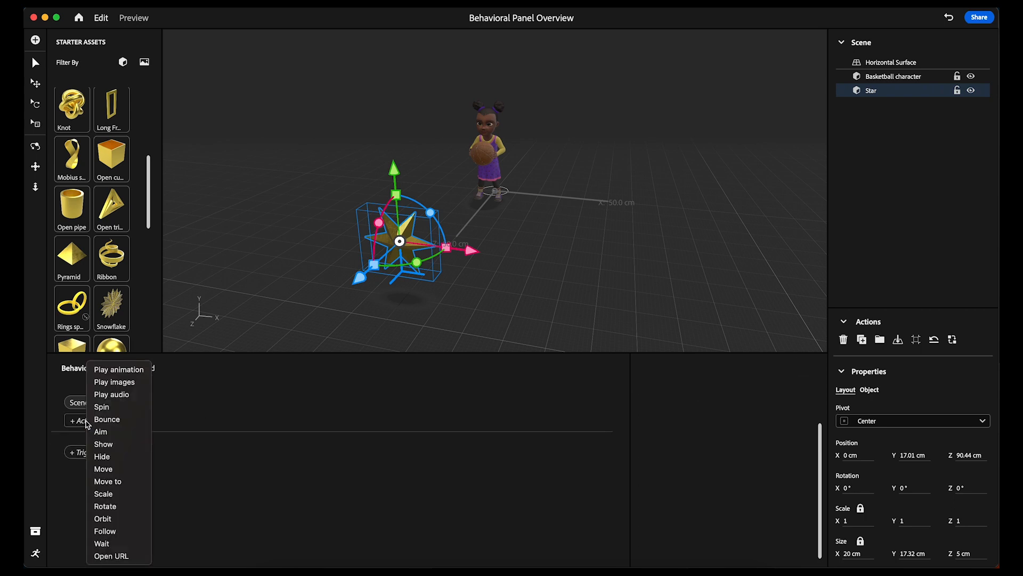
left_click(122, 531)
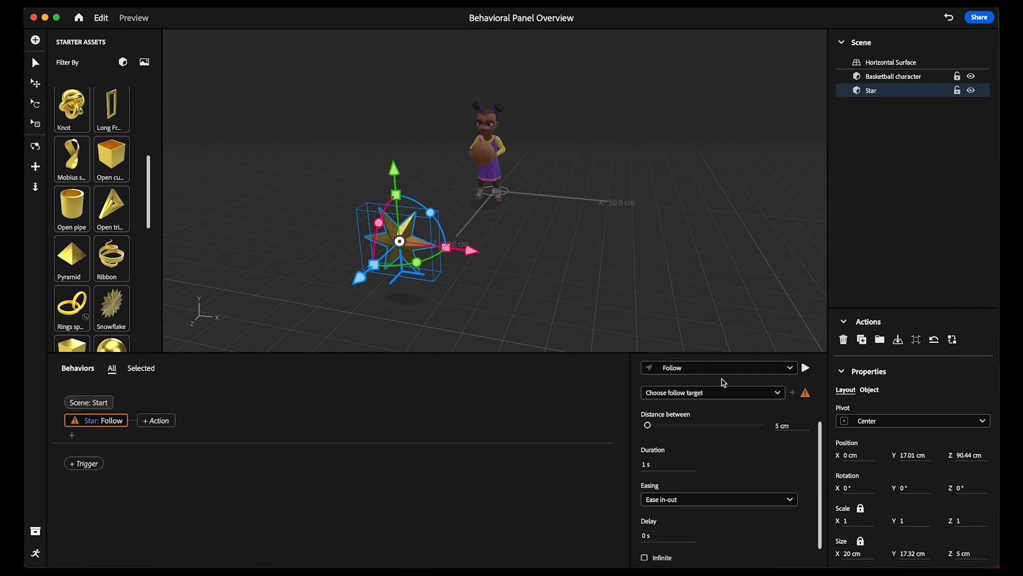
left_click(715, 392)
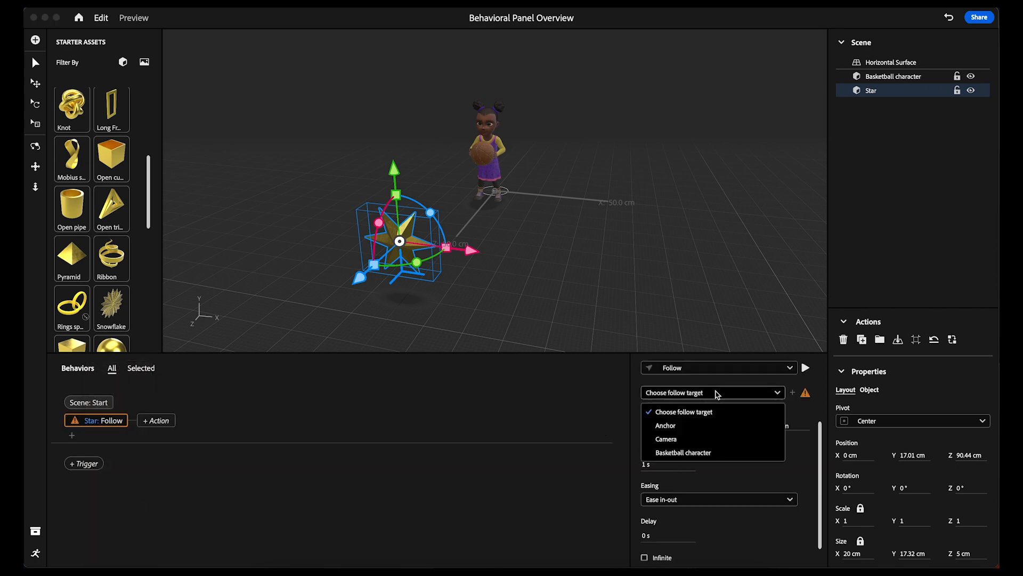
left_click(694, 453)
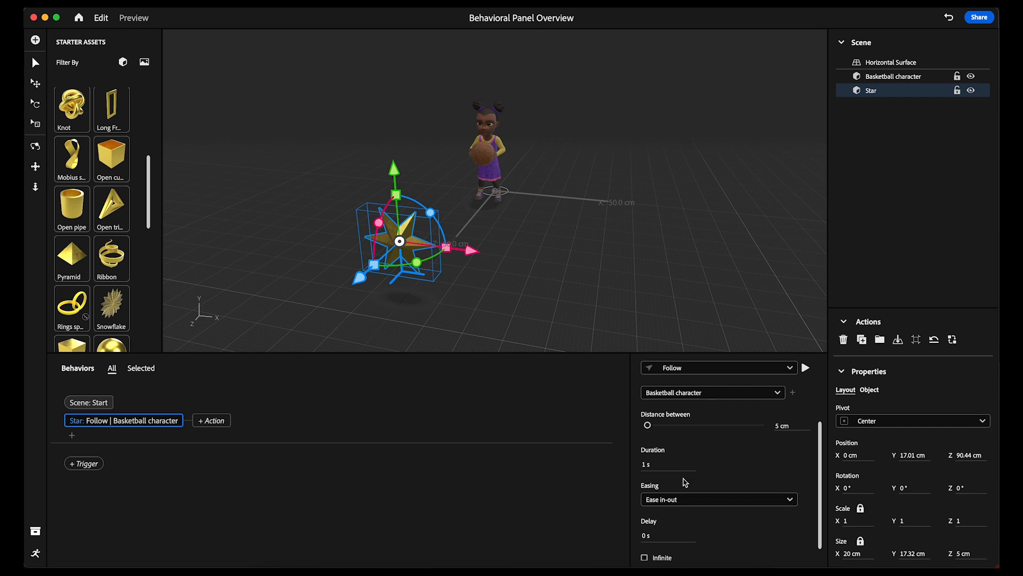
Set the Star's Follow action to a distance of about 10.2 cm with Linear easing.
left_click_drag(647, 425, 650, 425)
scroll(668, 556, "down", 1)
left_click(673, 486)
left_click(676, 544)
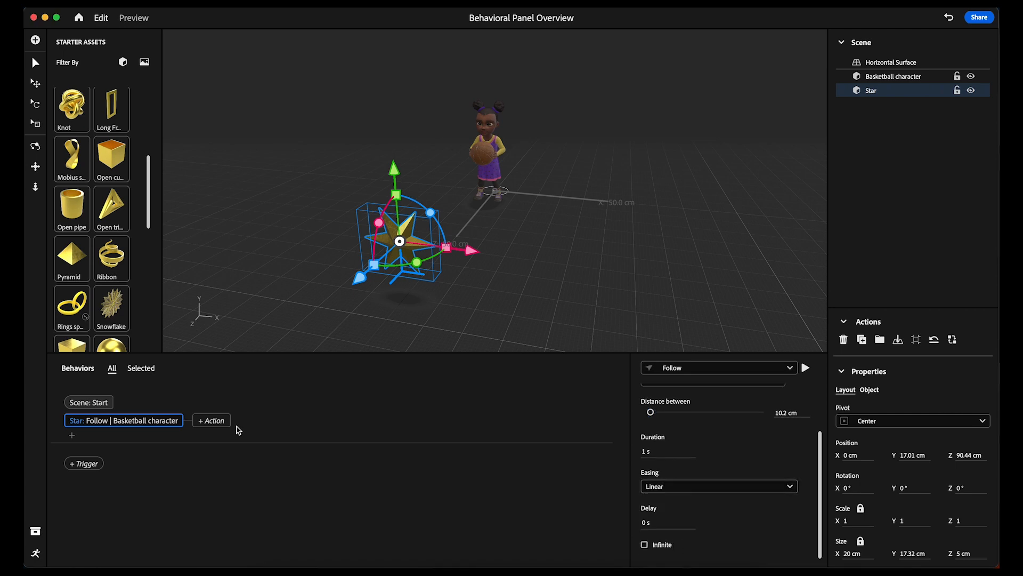
left_click(72, 434)
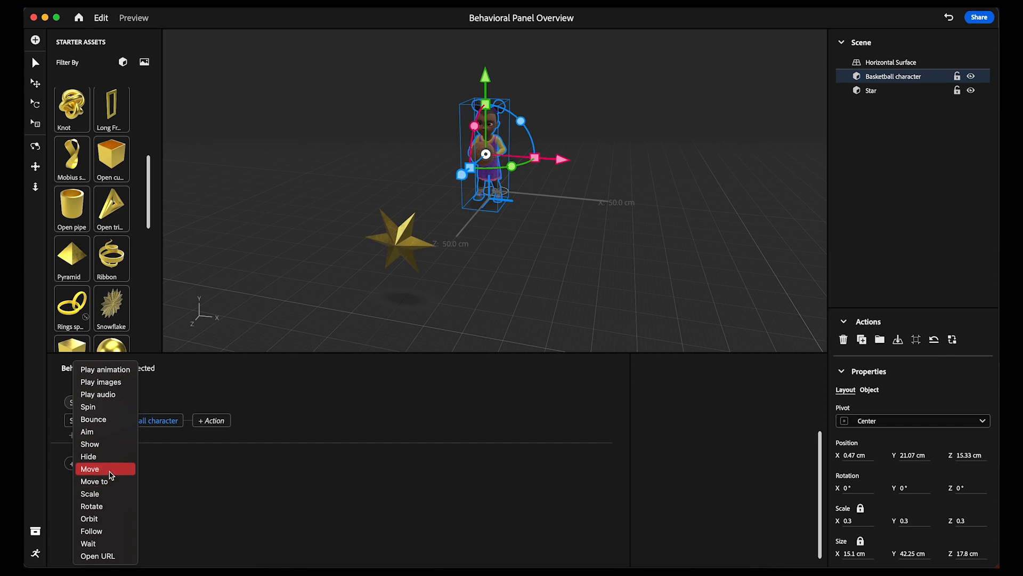
left_click(110, 481)
left_click(766, 402)
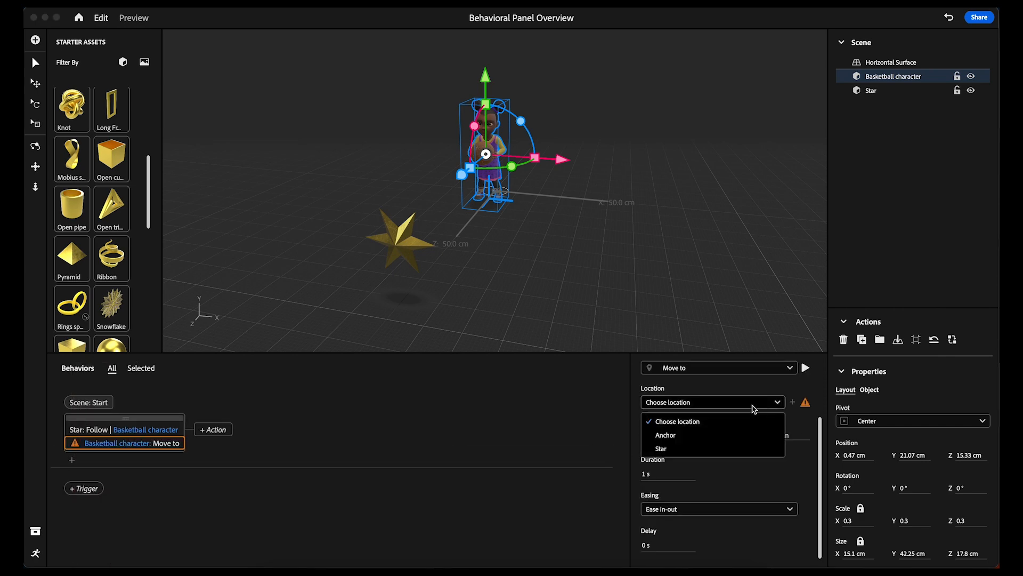
left_click(434, 430)
left_click(172, 446)
key("Delete")
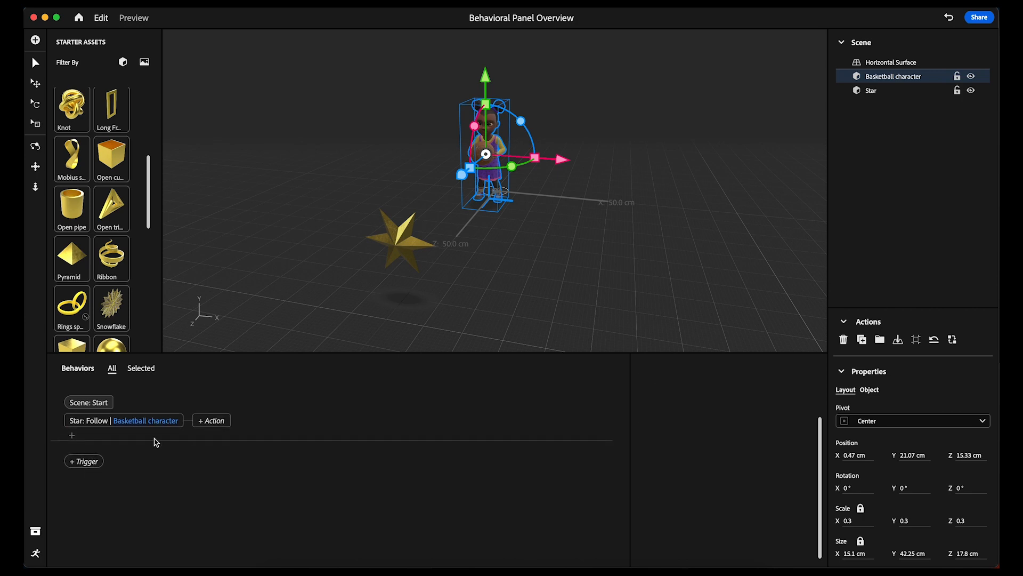
Add a parallel Move action for the Basketball character with a 20 cm X offset and 40 cm Y offset, and preview it.
left_click(73, 436)
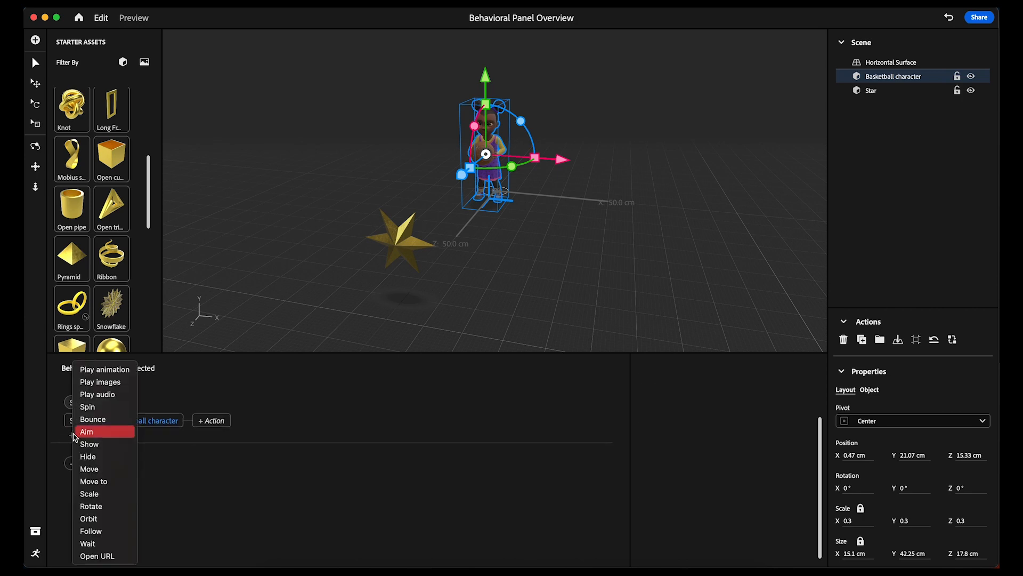
left_click(105, 468)
left_click_drag(709, 409, 707, 404)
left_click(706, 404)
type("40")
key("Return")
left_click(651, 406)
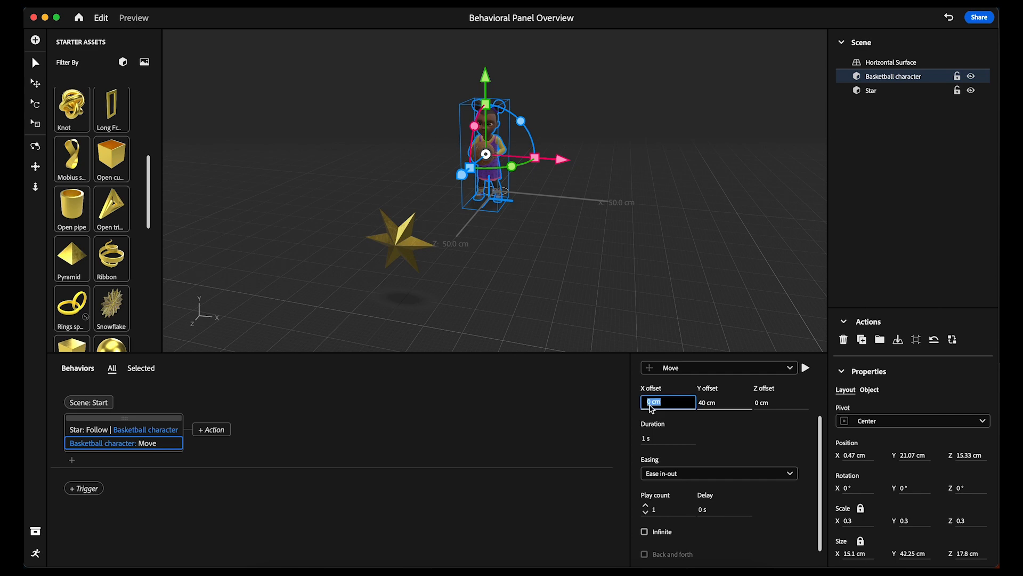
type("20")
key("Return")
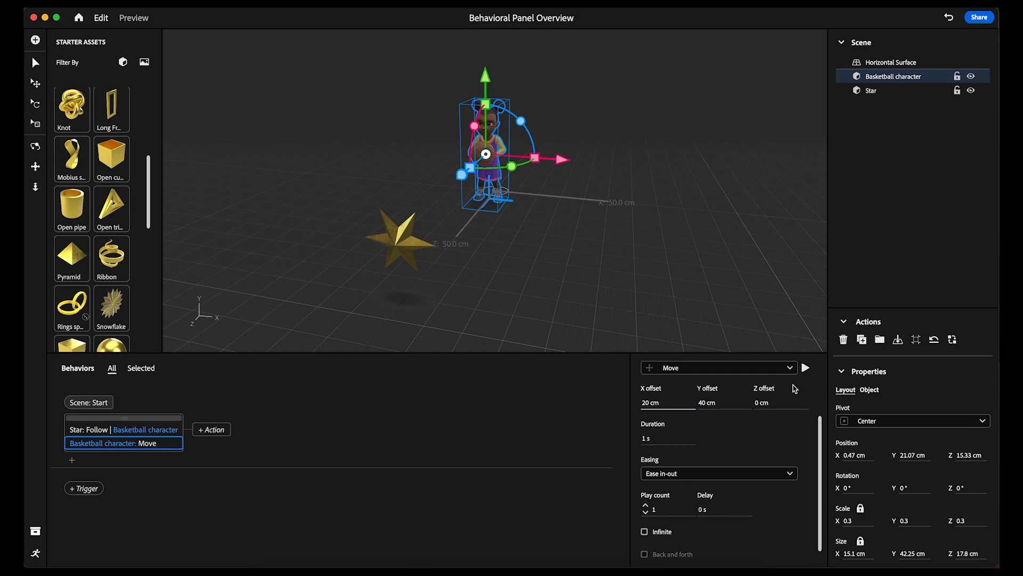
left_click(805, 368)
Preview the whole scene with the Star's Follow and the Basketball character's Move running together.
left_click(303, 185)
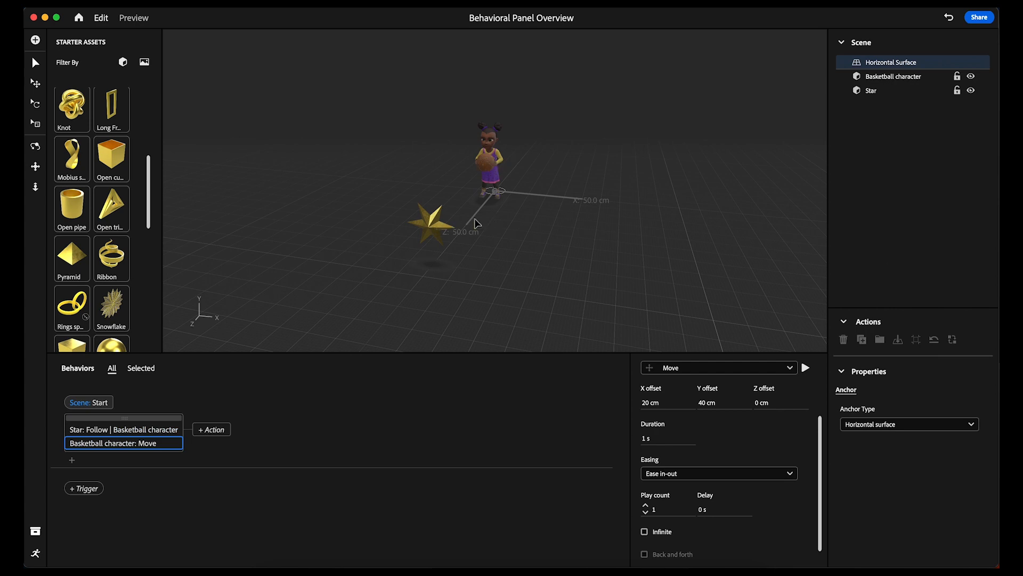
left_click(143, 21)
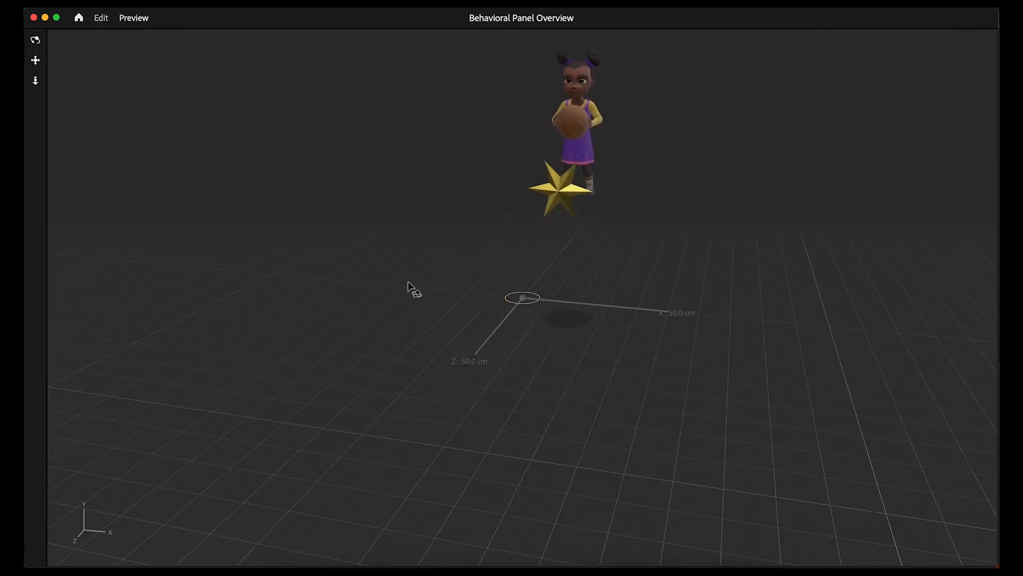
left_click(105, 21)
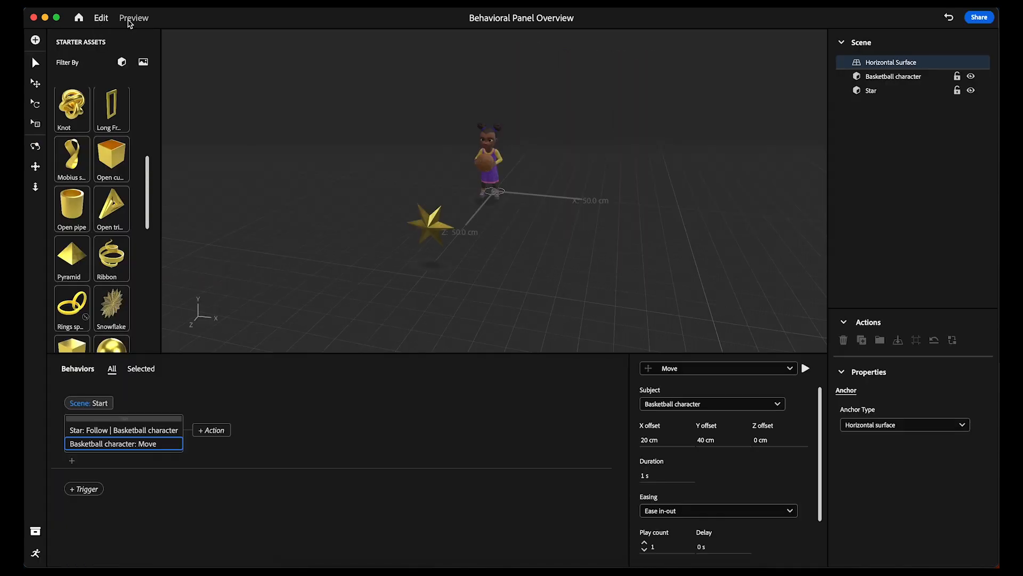
Delete the Basketball character's Move action and the Star's Follow action.
left_click(99, 433)
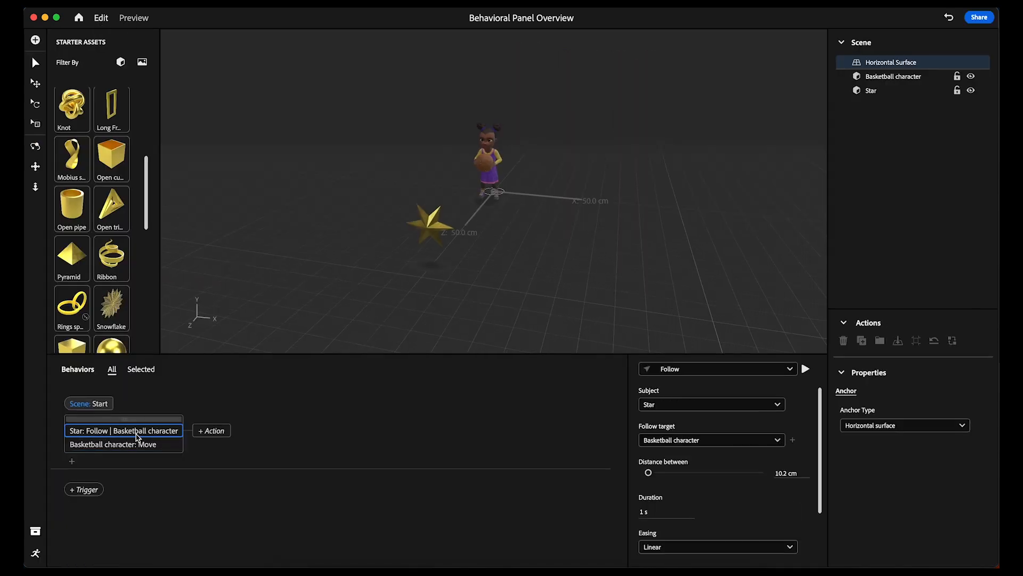
left_click(124, 449)
key("Delete")
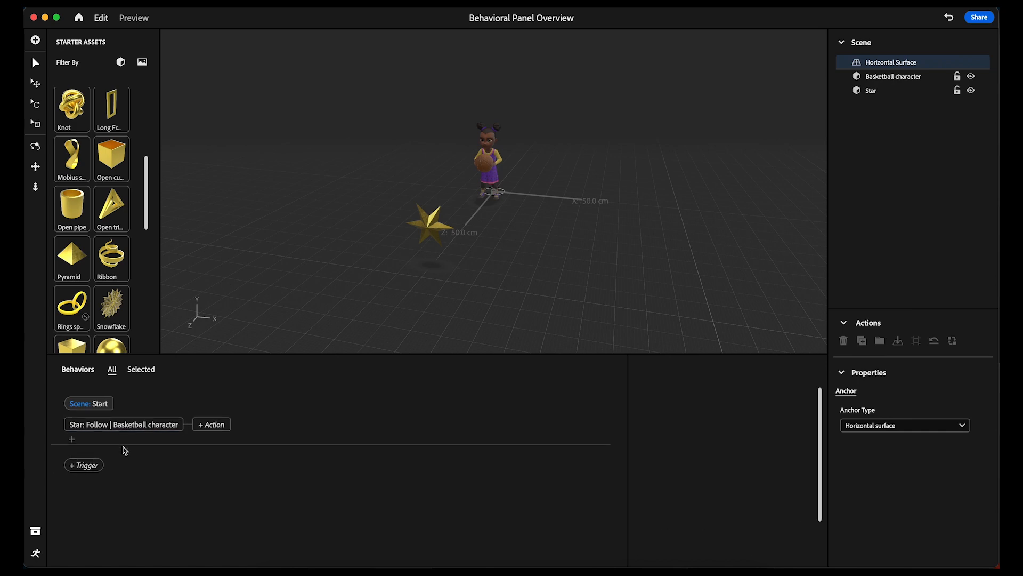
left_click(126, 430)
key("Delete")
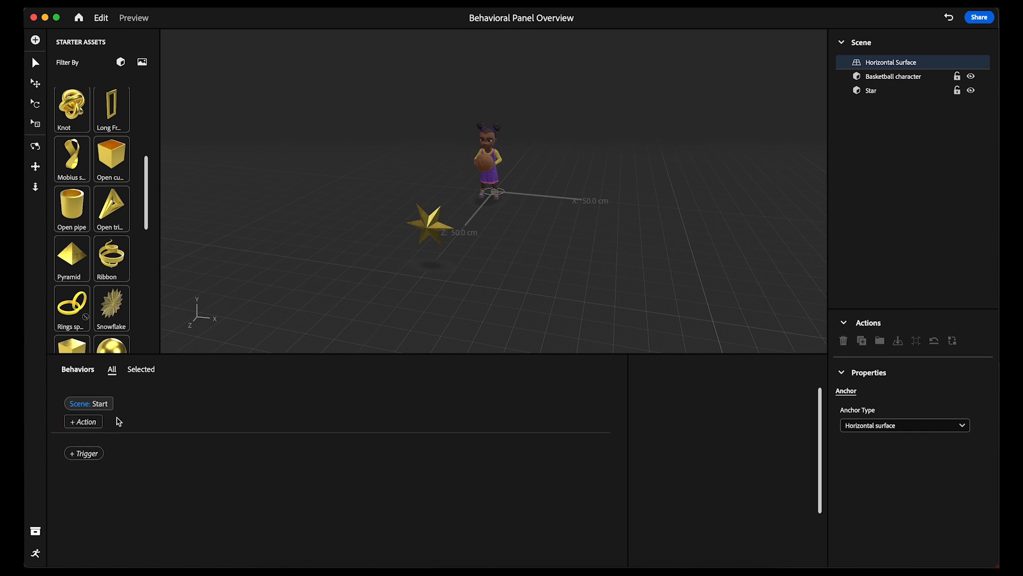
Add a Wait action under the Start trigger followed by a Bounce action for the Star, and preview the bounce.
left_click(84, 421)
left_click(123, 546)
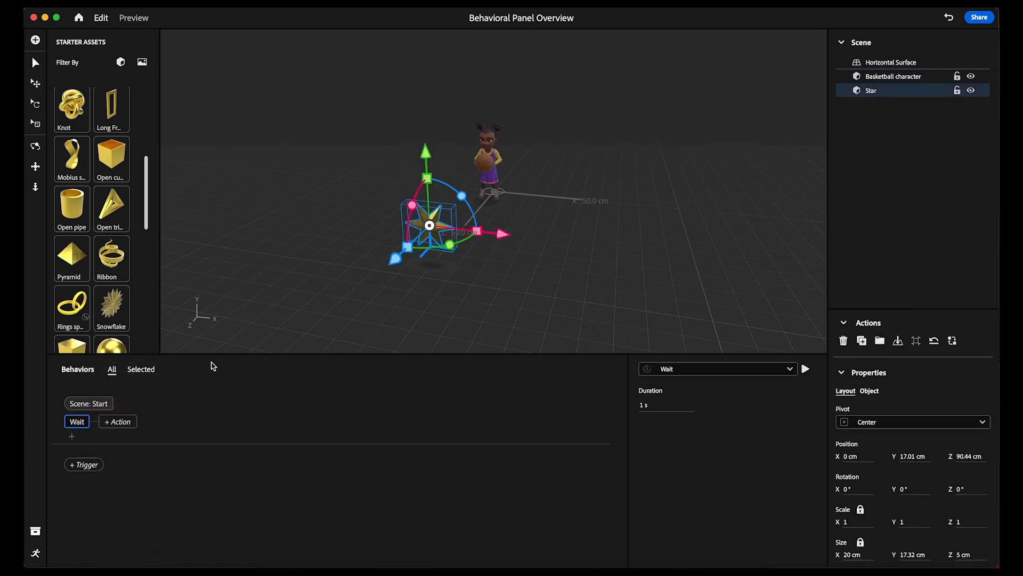
left_click(117, 423)
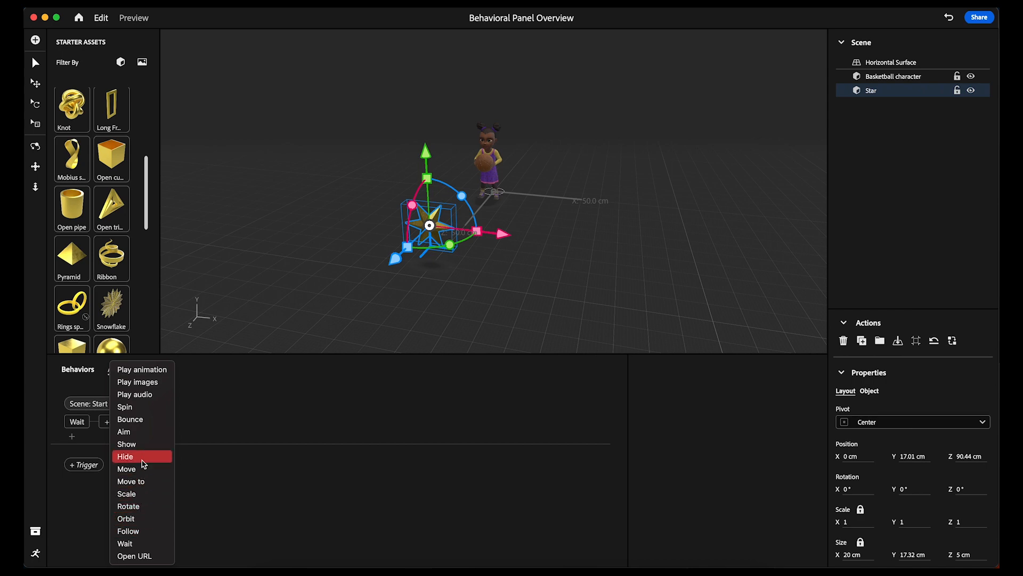
left_click(142, 419)
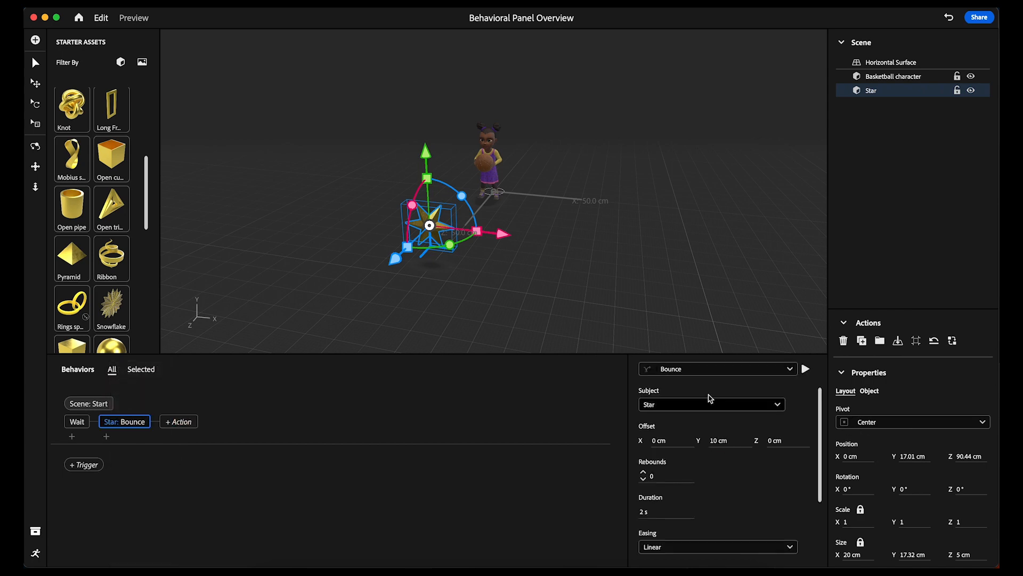
left_click(805, 368)
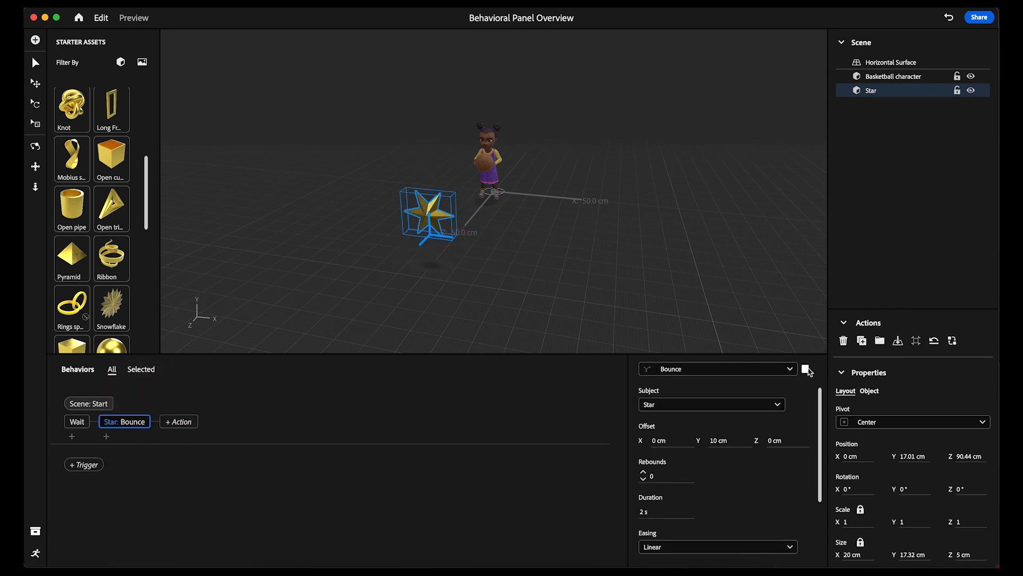
Set the Wait action's duration to 5 s and preview that action.
left_click(70, 423)
left_click(645, 406)
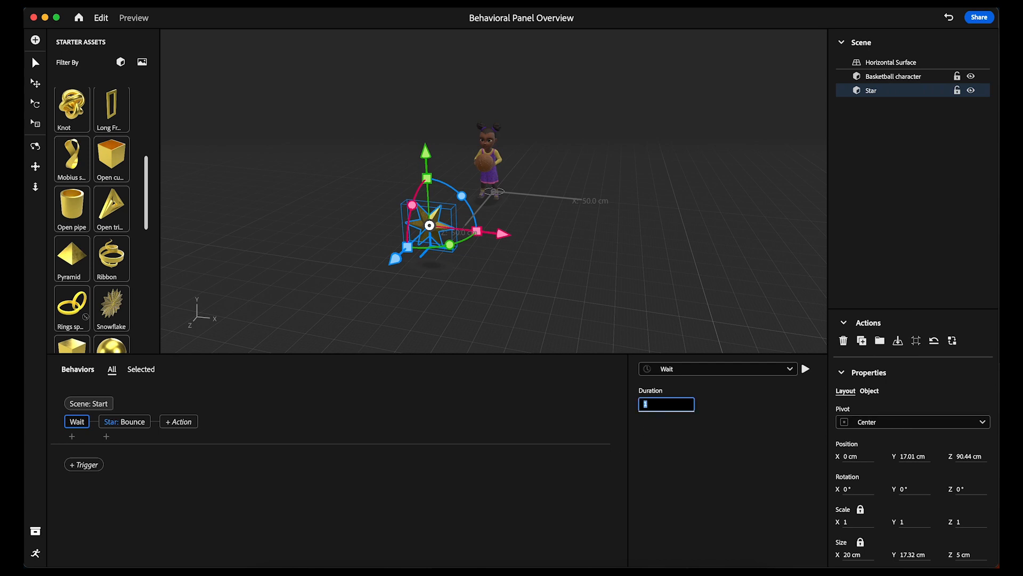
type("5")
key("Return")
left_click(806, 369)
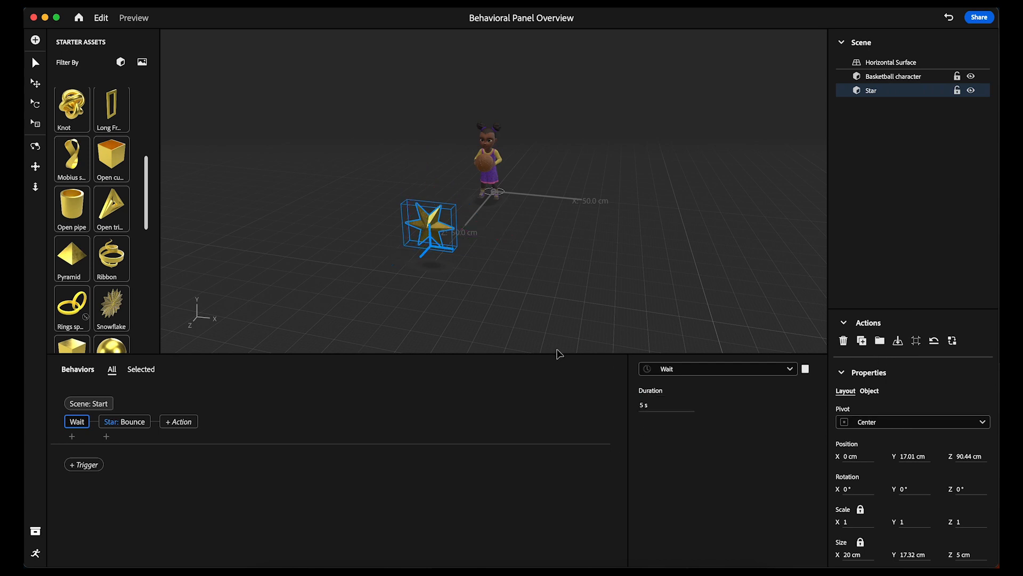
Preview the whole scene with the Wait running before the Star's Bounce, and return to editing.
left_click(137, 425)
left_click(235, 251)
left_click(134, 18)
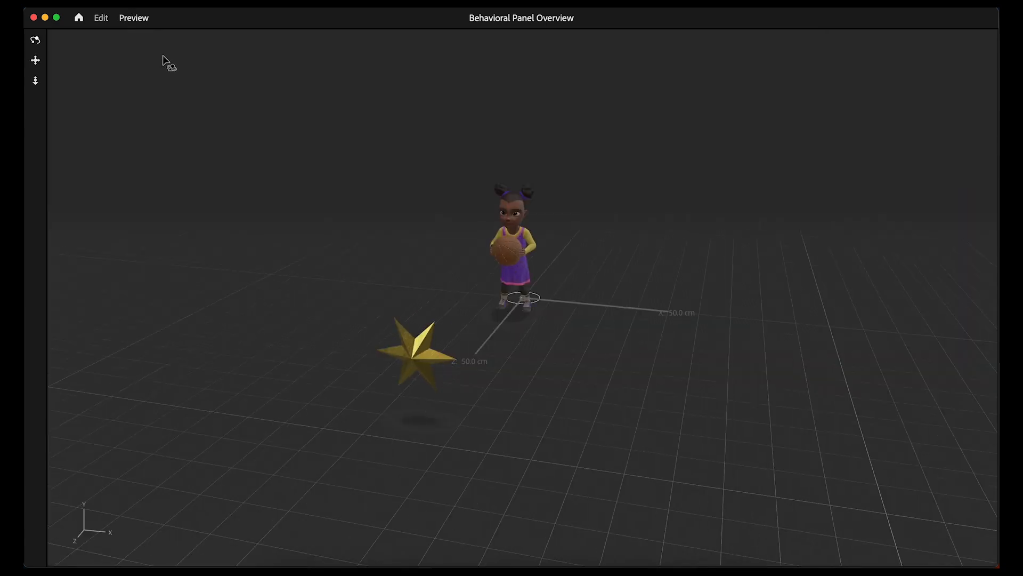
left_click(101, 19)
Delete the Star's Bounce action and the Wait action from the Start trigger.
key("Delete")
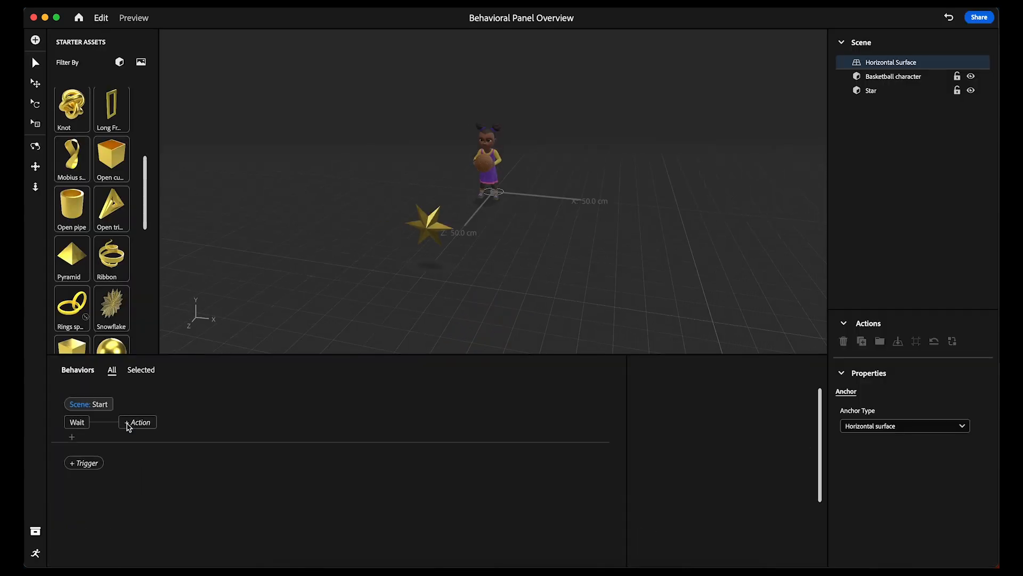
left_click(83, 424)
key("Delete")
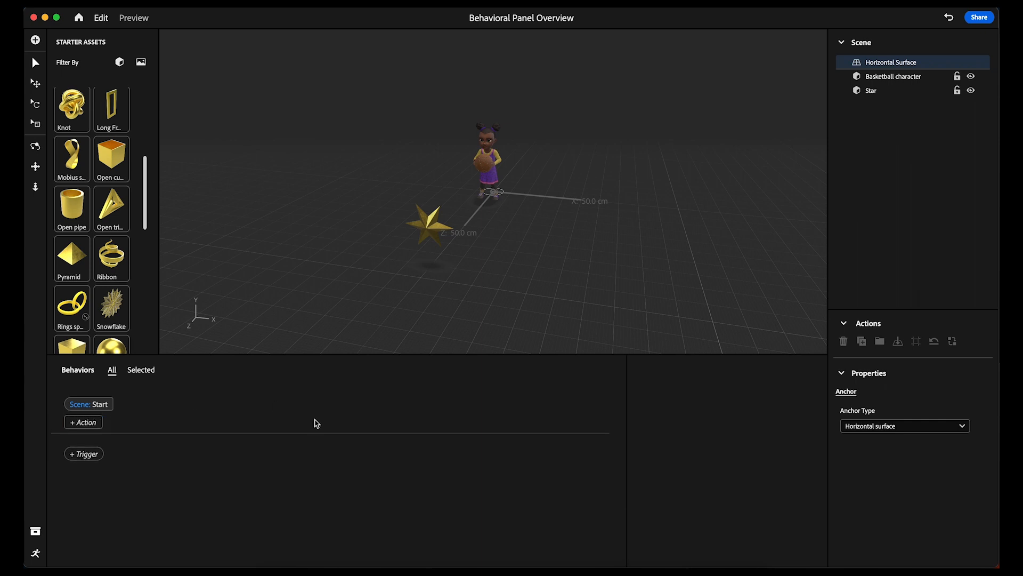
With the Star selected, add an Open URL action under the Start trigger and enter thecreativesnark as its URL.
left_click(881, 91)
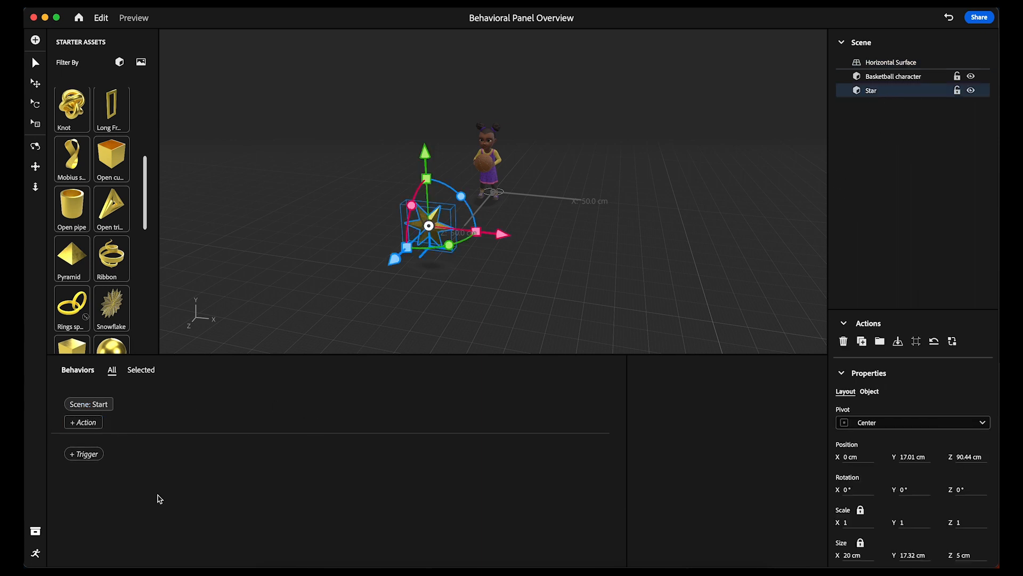
left_click(94, 427)
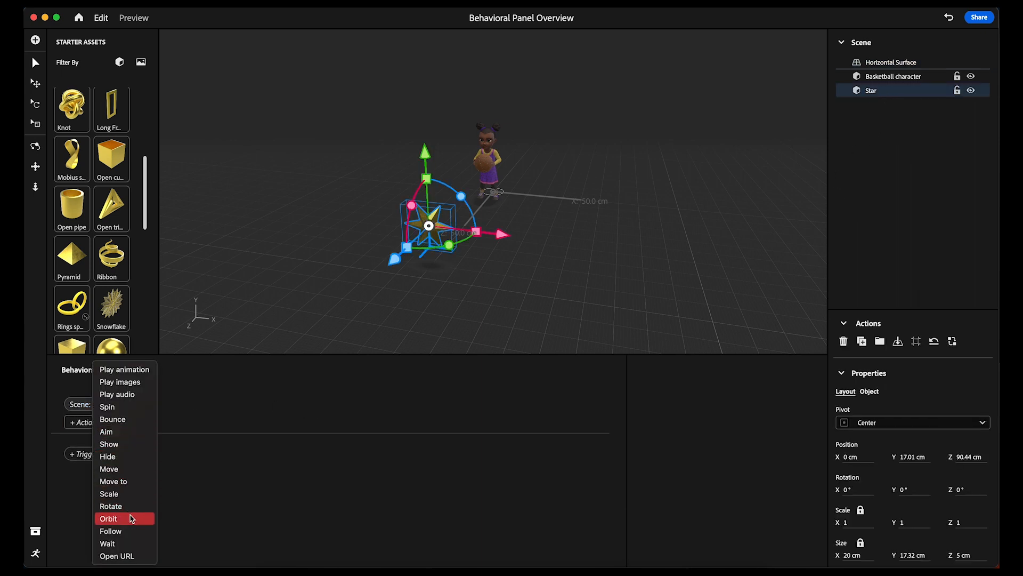
left_click(127, 556)
left_click(679, 405)
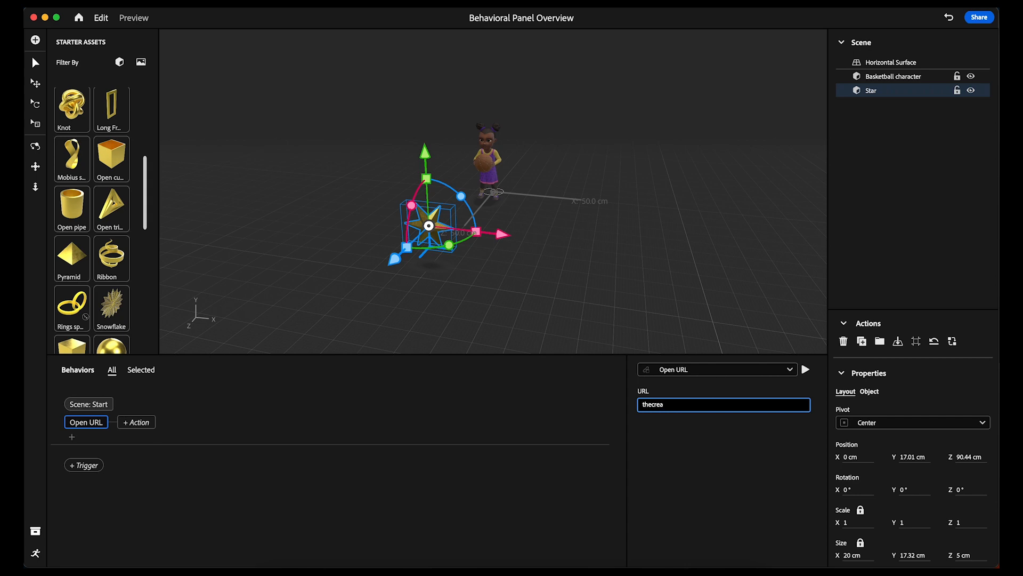
key("Return")
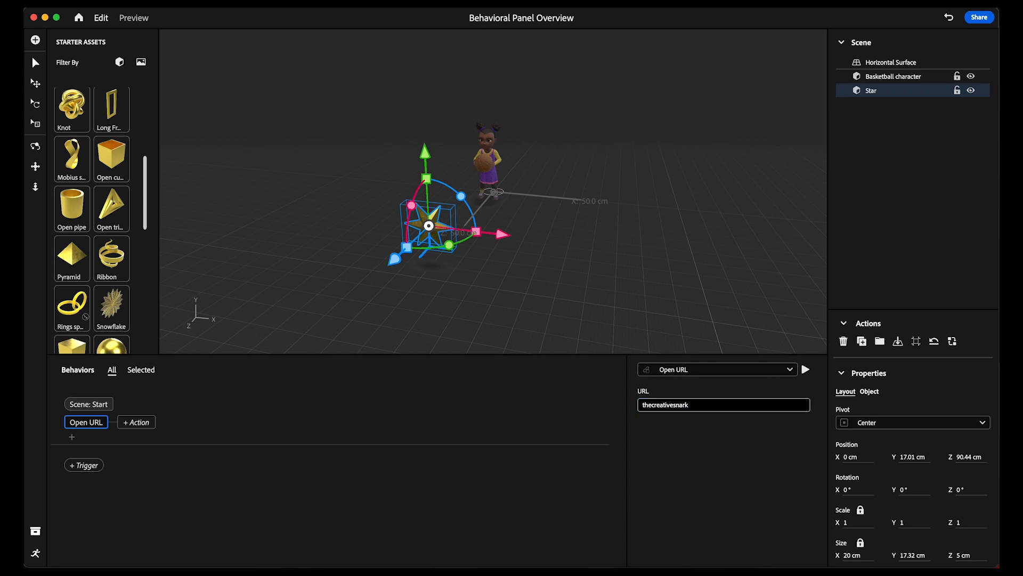
Replace the scene's Start trigger and its action with a Tap trigger on the Star.
left_click(95, 406)
key("Delete")
left_click(87, 406)
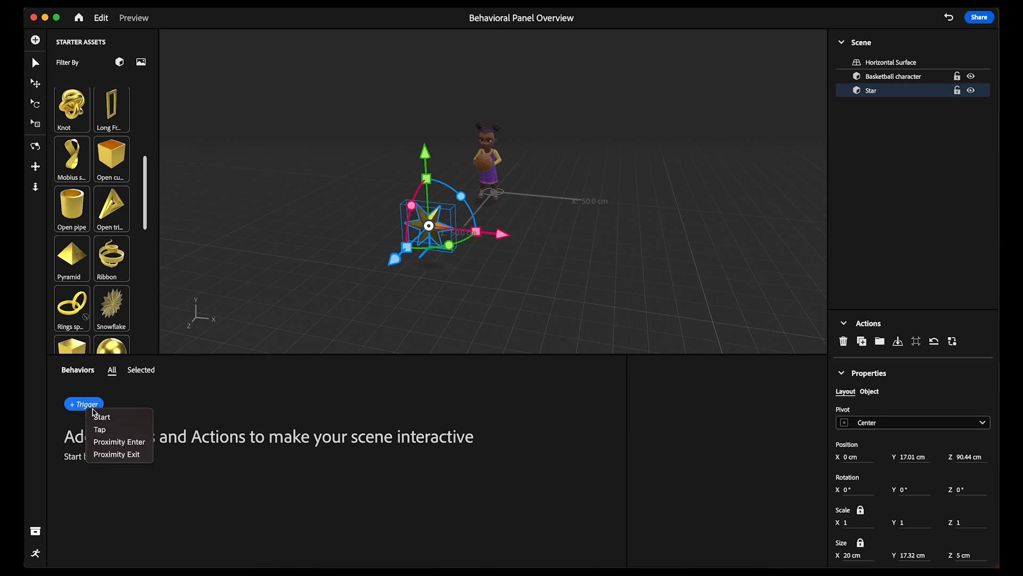
left_click(99, 429)
Add an Open URL action under the Star's Tap trigger with the URL thecreativesnark.com, and deselect the Star.
left_click(91, 427)
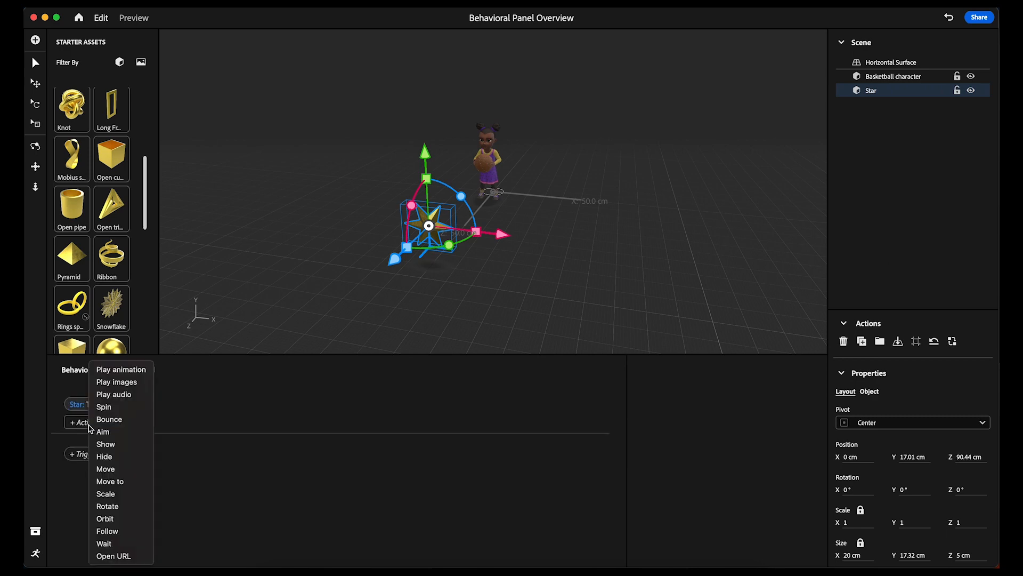
left_click(110, 556)
left_click(682, 405)
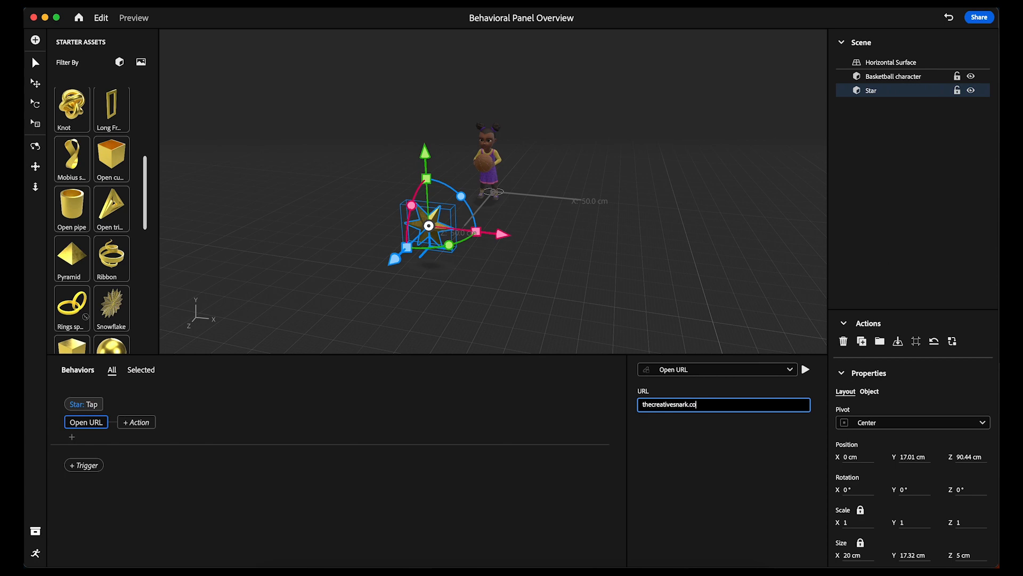
key("Return")
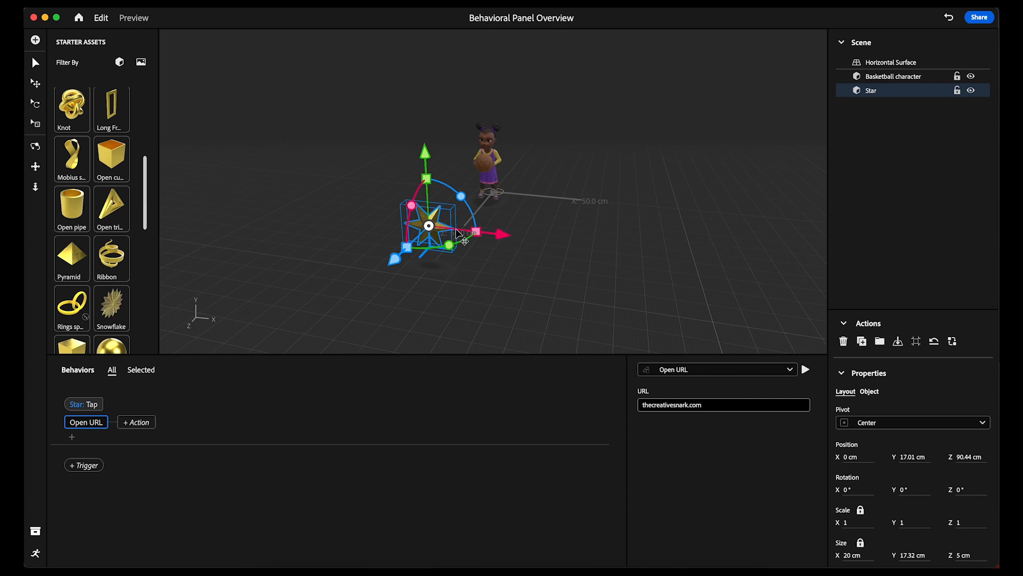
left_click(489, 266)
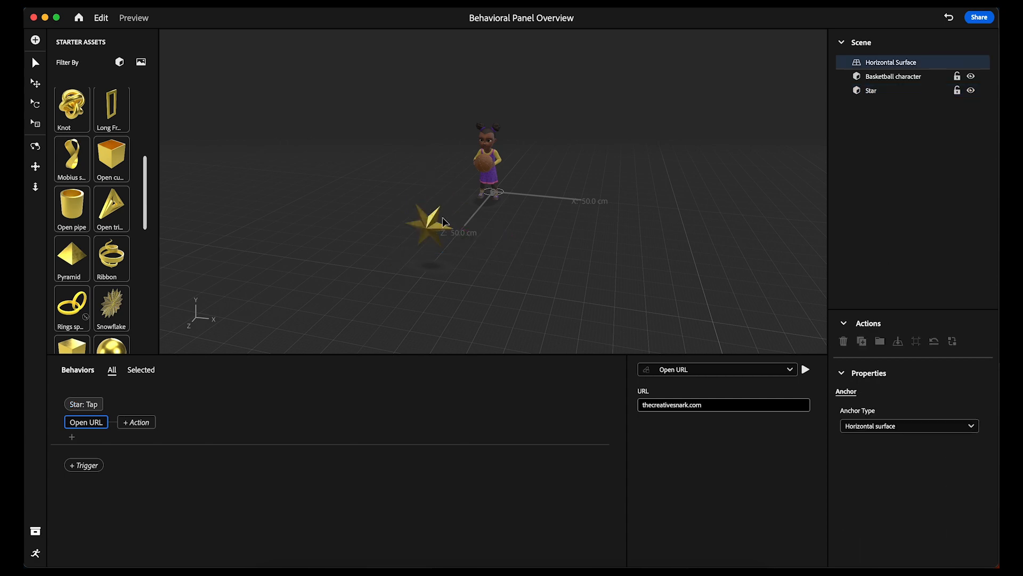